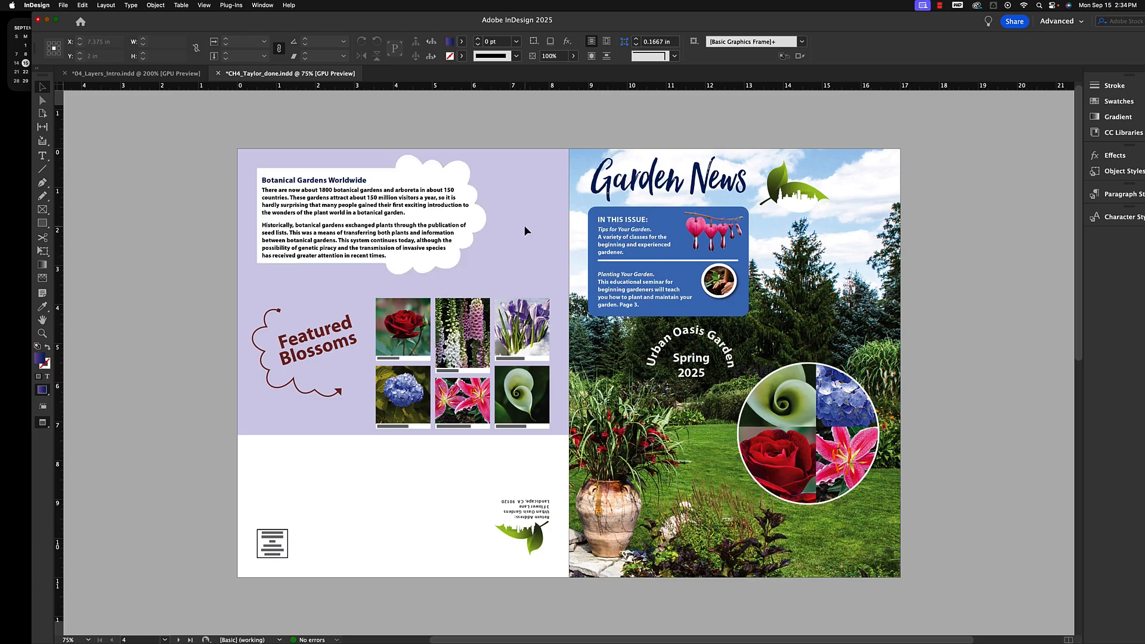
# Scroll through the finished newsletter's spreads to review the target layout.
pyautogui.scroll(-10, 524, 224)
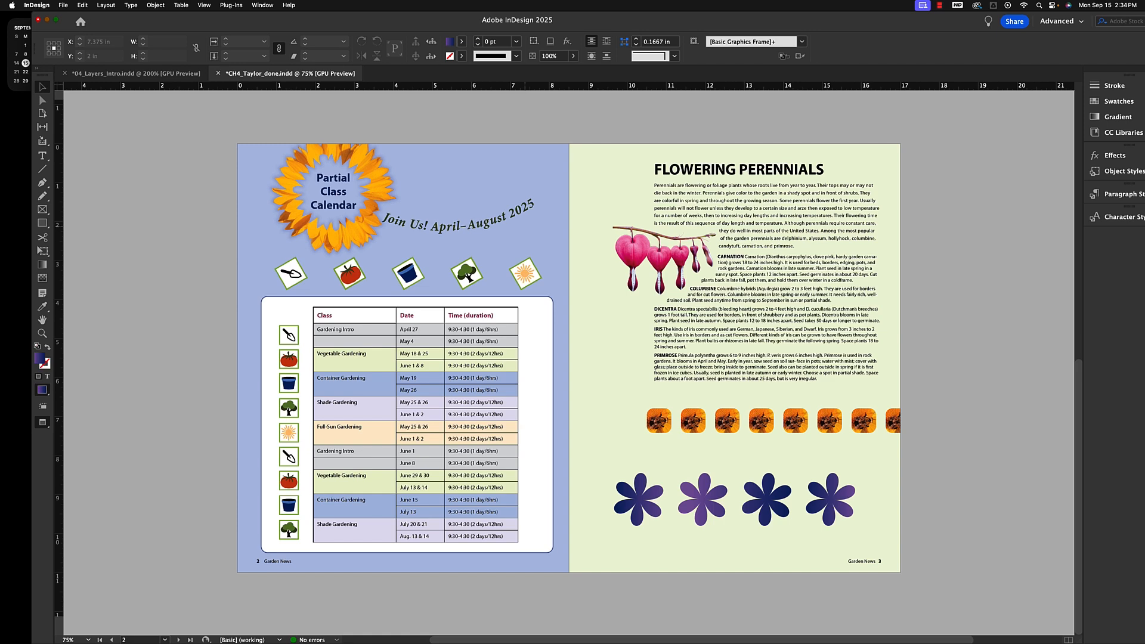
pyautogui.scroll(10, 524, 224)
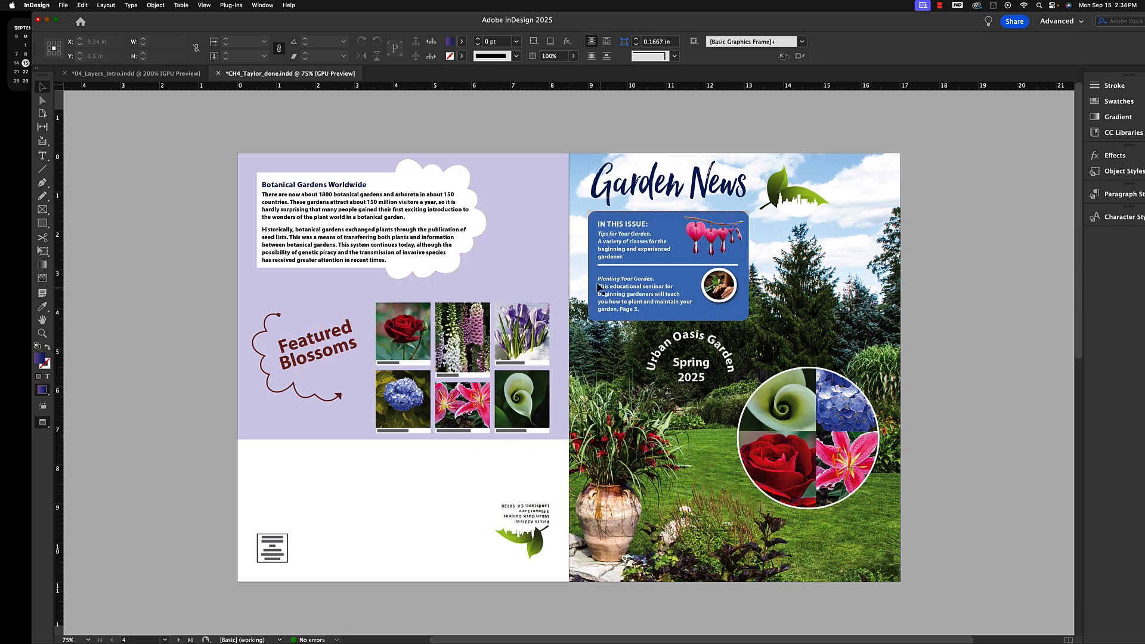
pyautogui.scroll(-10, 598, 287)
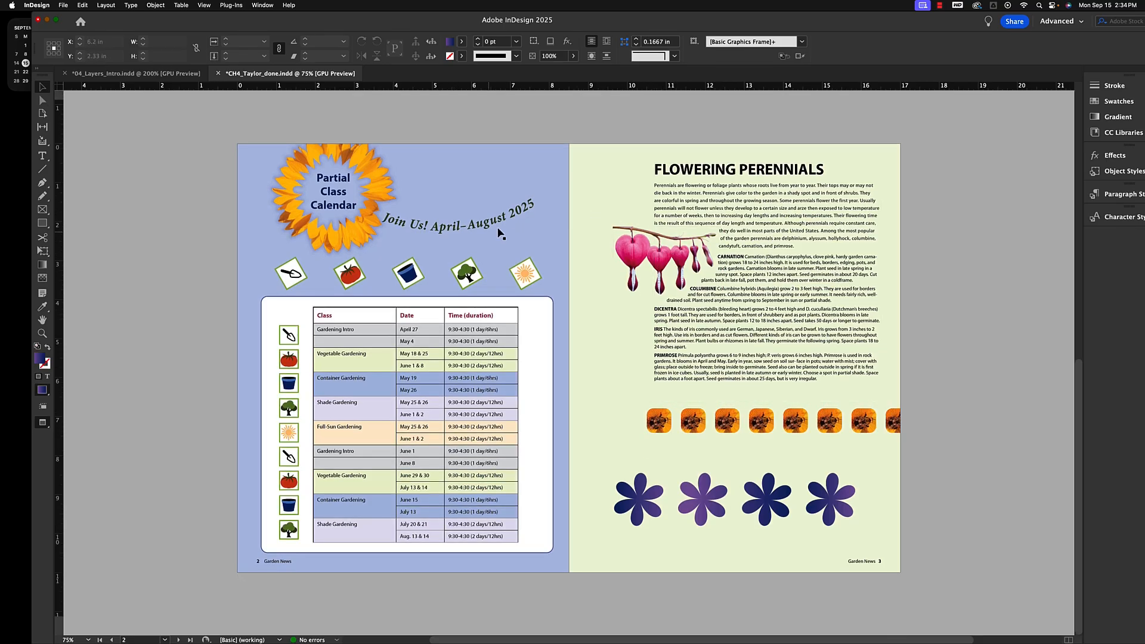
pyautogui.scroll(10, 544, 257)
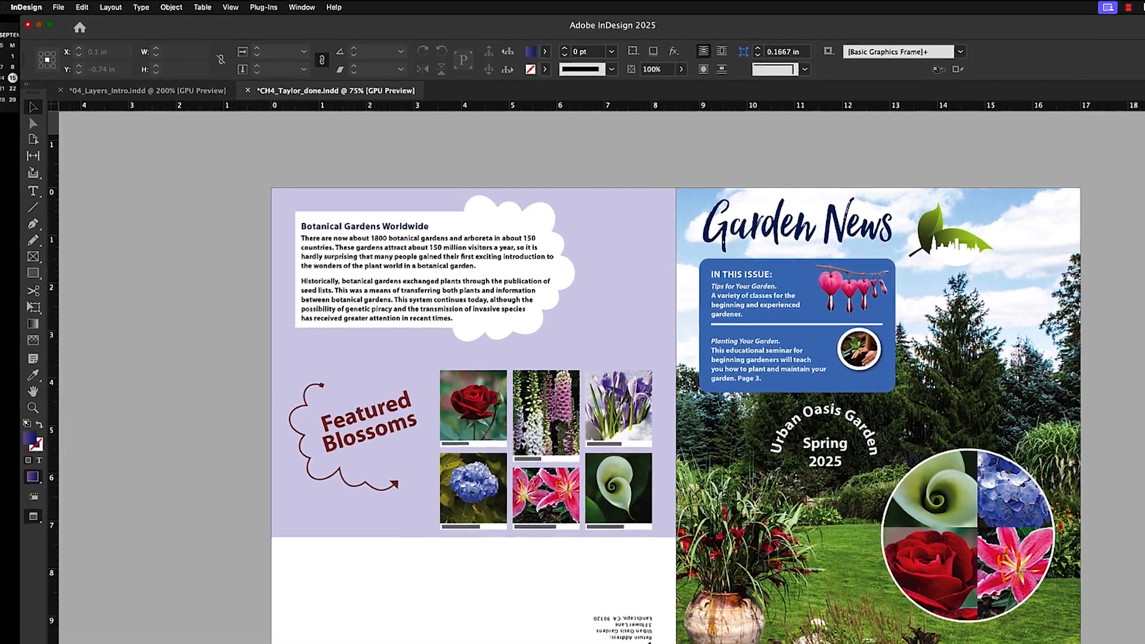
# Open 04_Start.indd from the Lesson04 2025 folder.
pyautogui.click(63, 5)
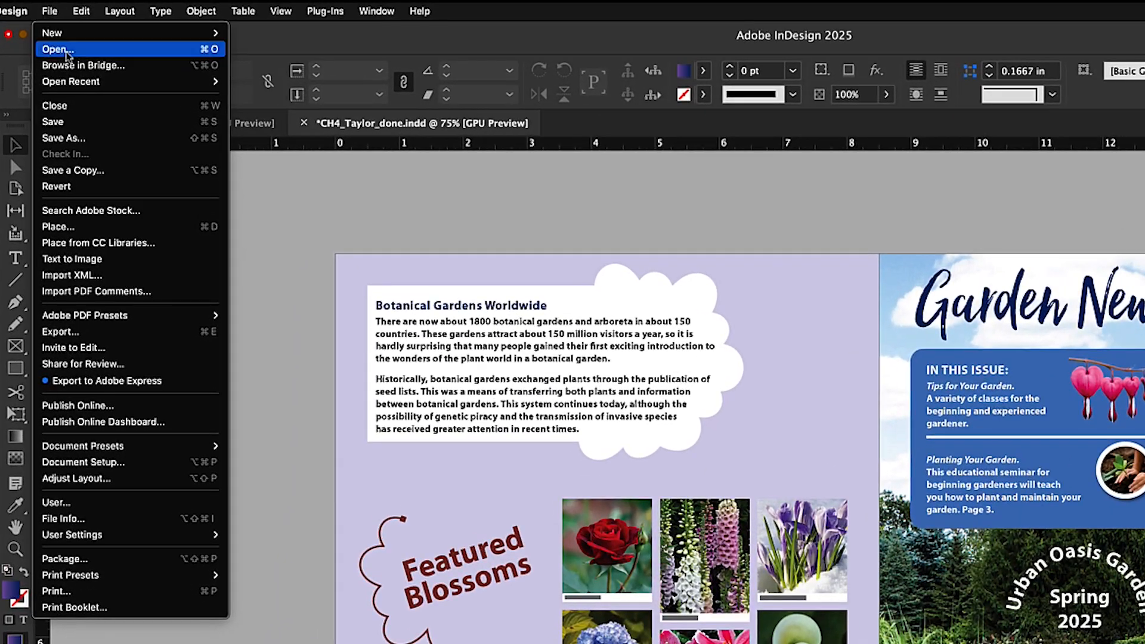
pyautogui.click(67, 50)
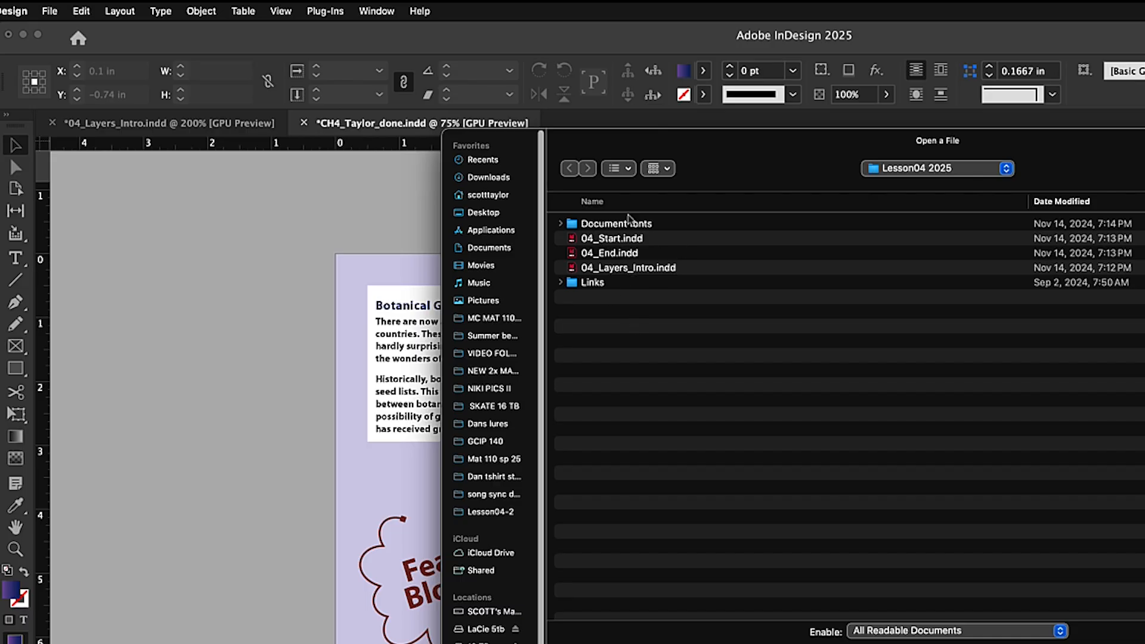
pyautogui.click(607, 240)
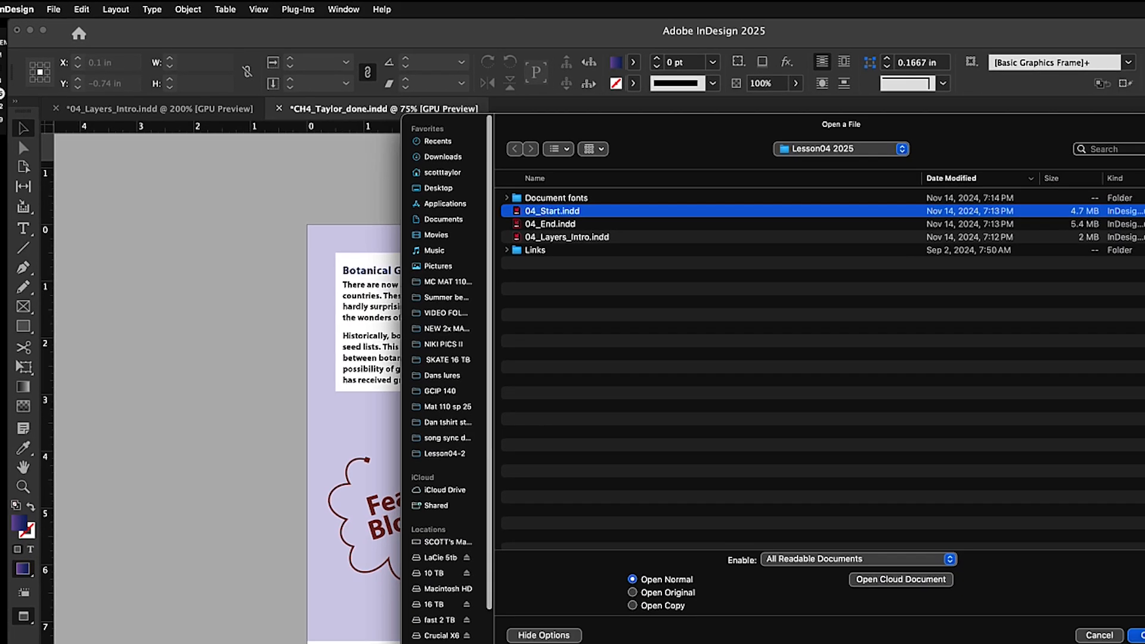
pyautogui.click(1139, 634)
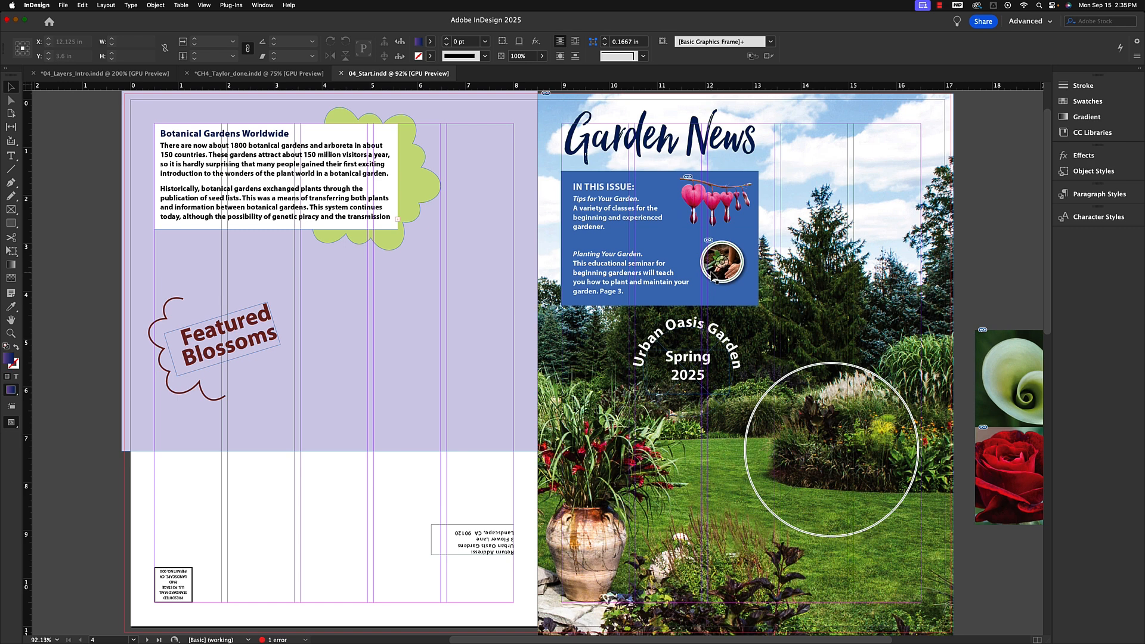
# Reset the Advanced workspace.
pyautogui.click(263, 6)
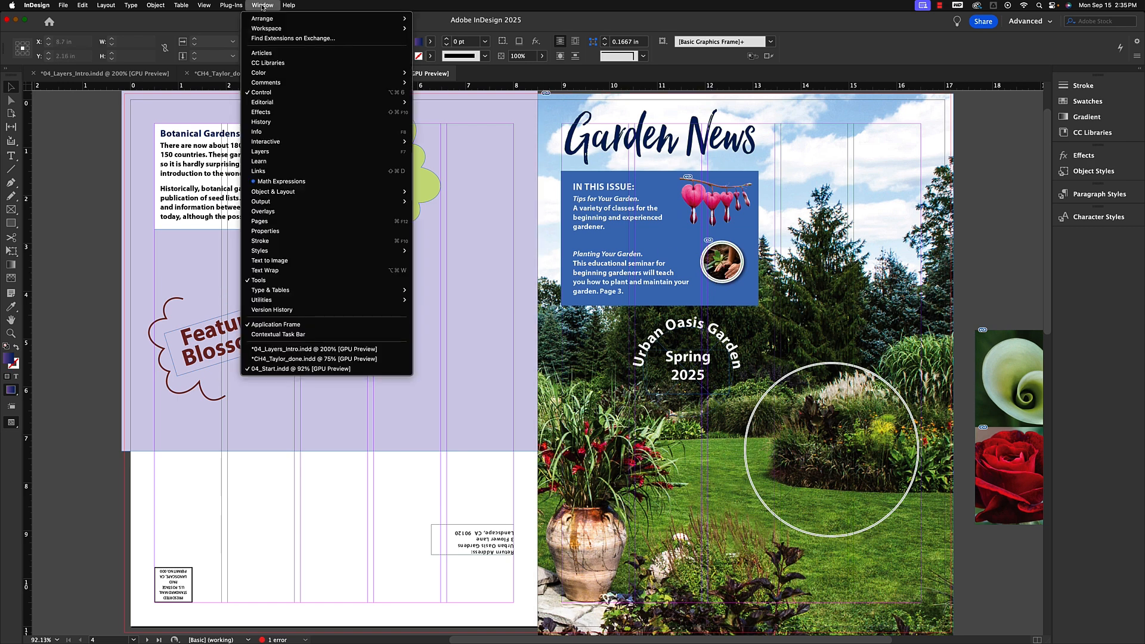
pyautogui.moveTo(269, 28)
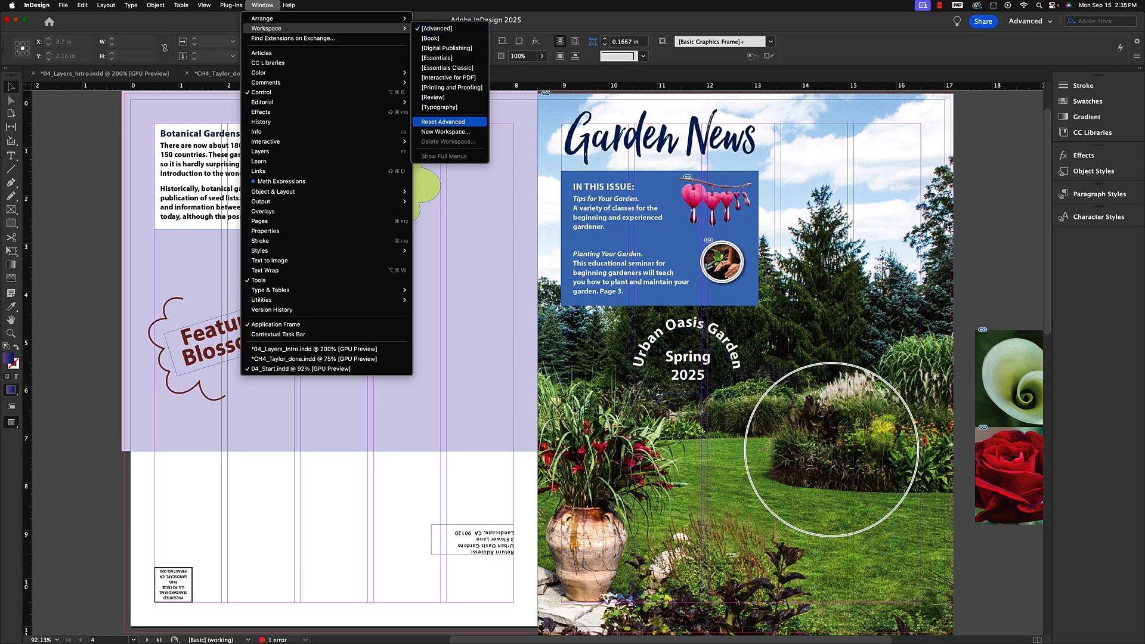
pyautogui.click(436, 122)
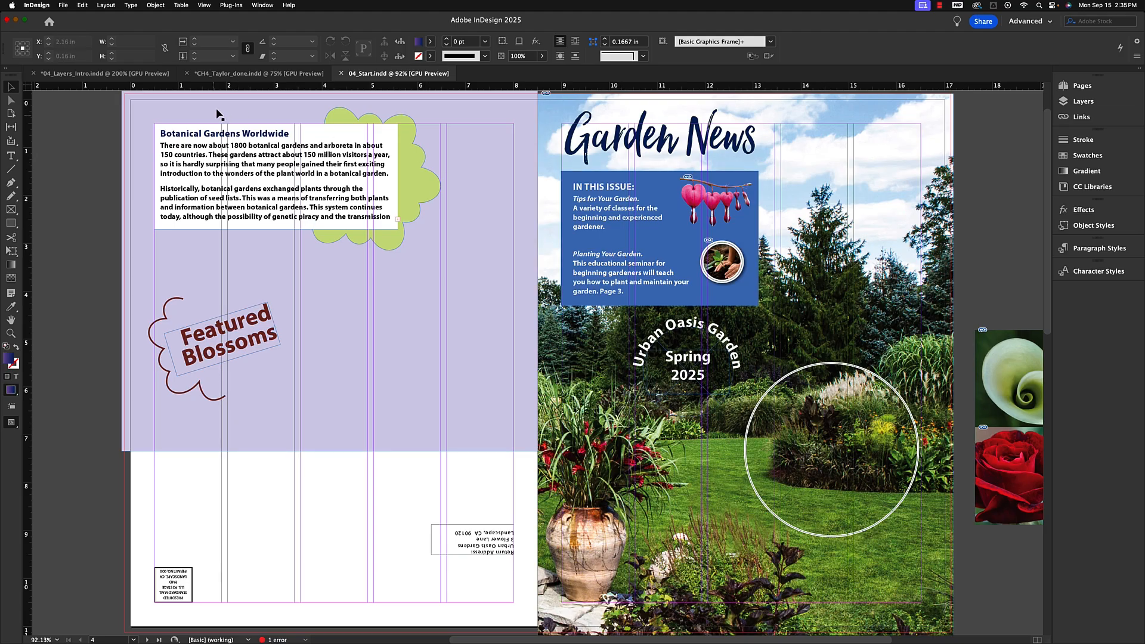
# Save the document as Ch4_Taylor in the Lesson04 2025 folder.
pyautogui.scroll(3, 358, 230)
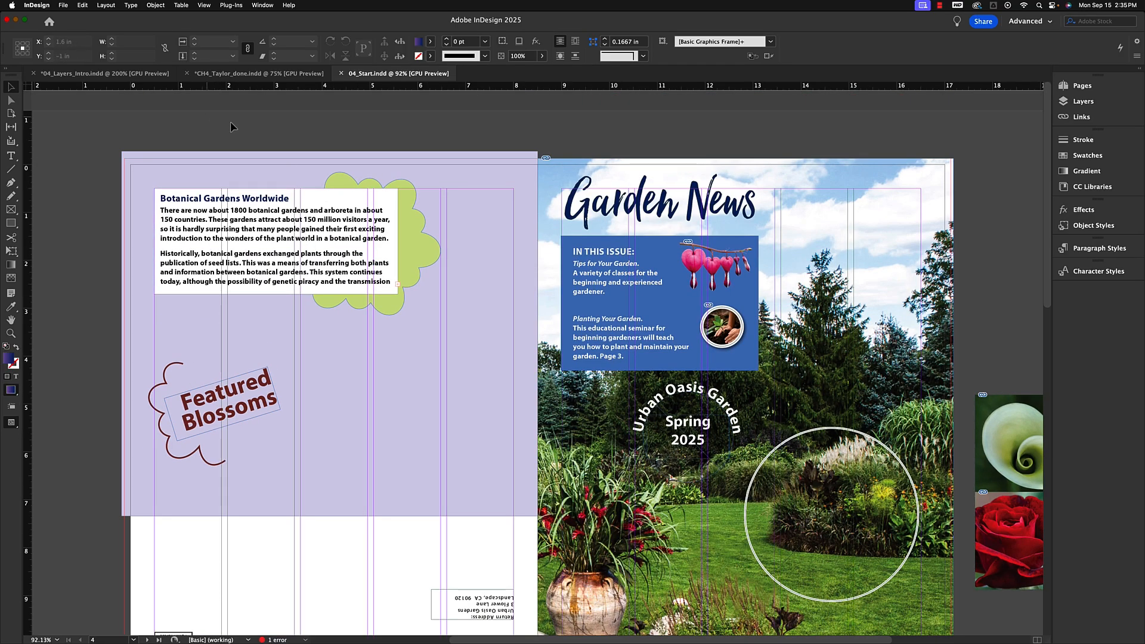
pyautogui.scroll(-12, 254, 127)
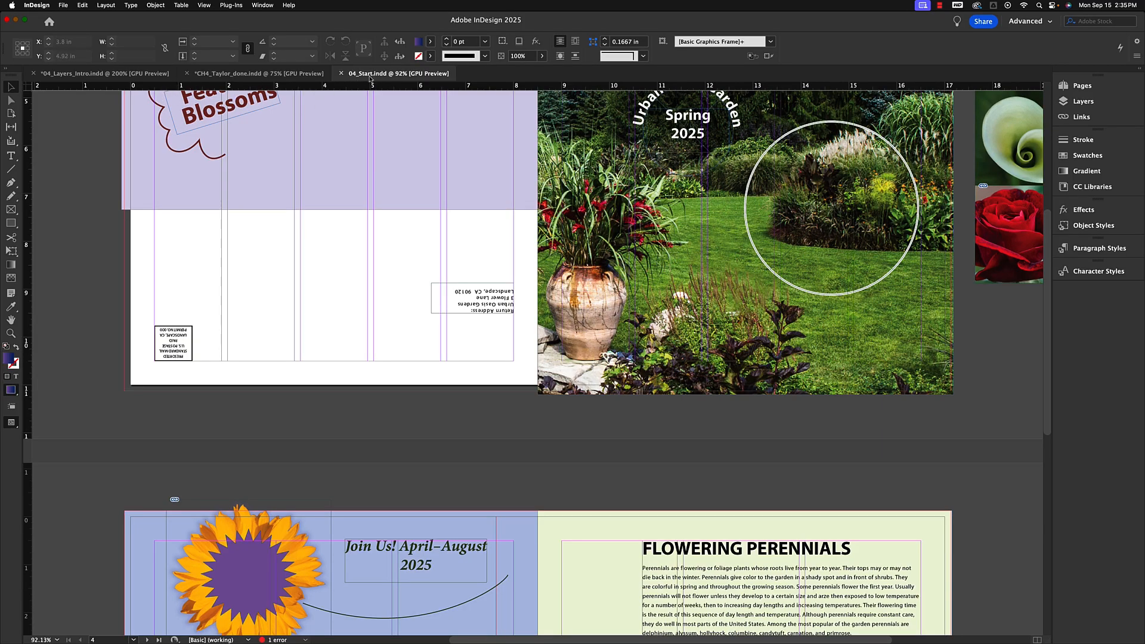
pyautogui.click(62, 6)
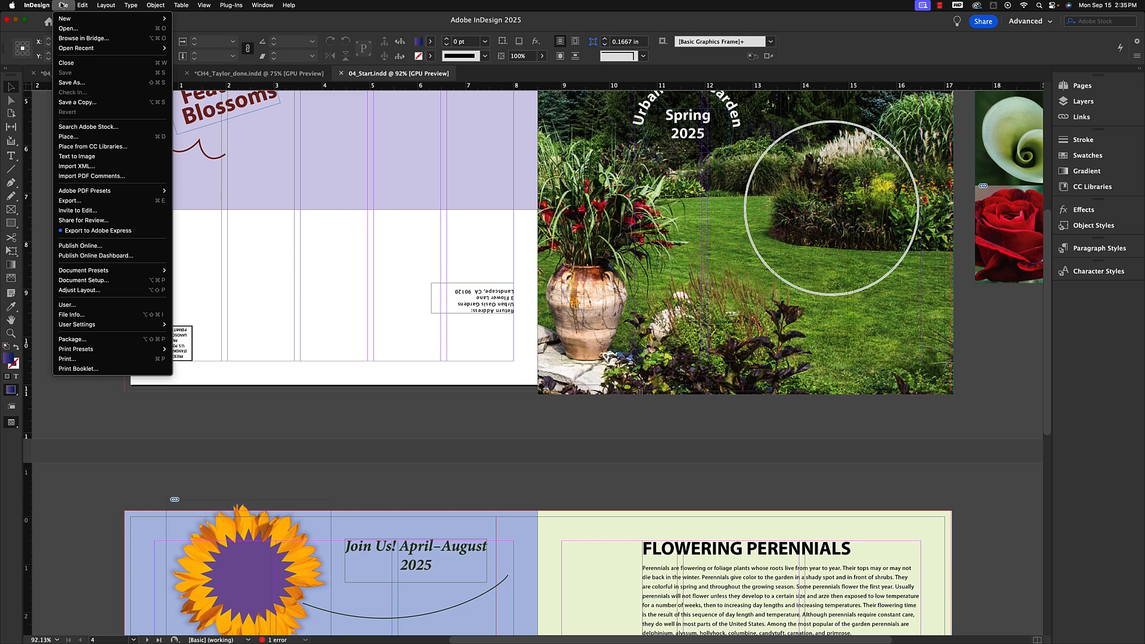
pyautogui.click(71, 83)
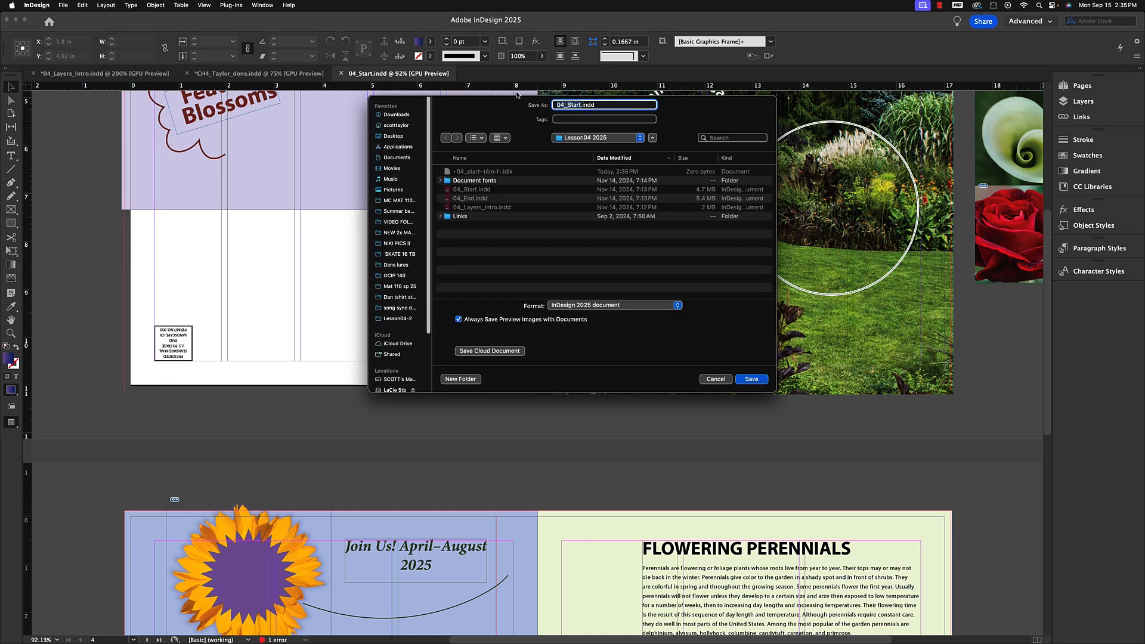
pyautogui.write('Ch4_Taylor')
pyautogui.click(751, 379)
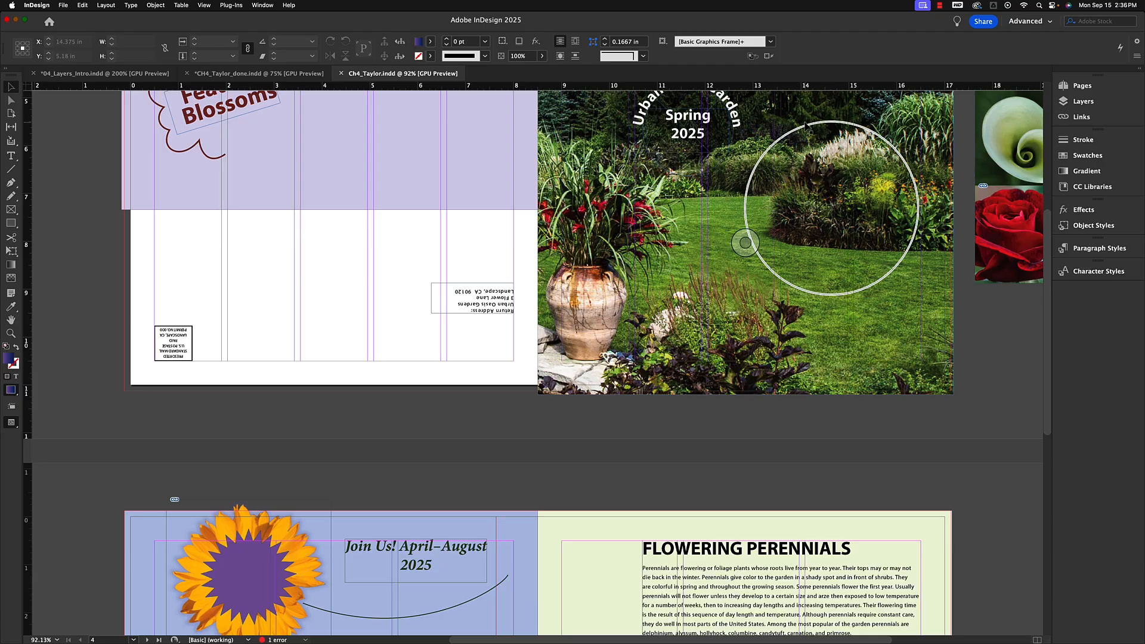
# Open the Layers panel with the whole cover spread in view.
pyautogui.press('super+minus')
pyautogui.press('super+minus')
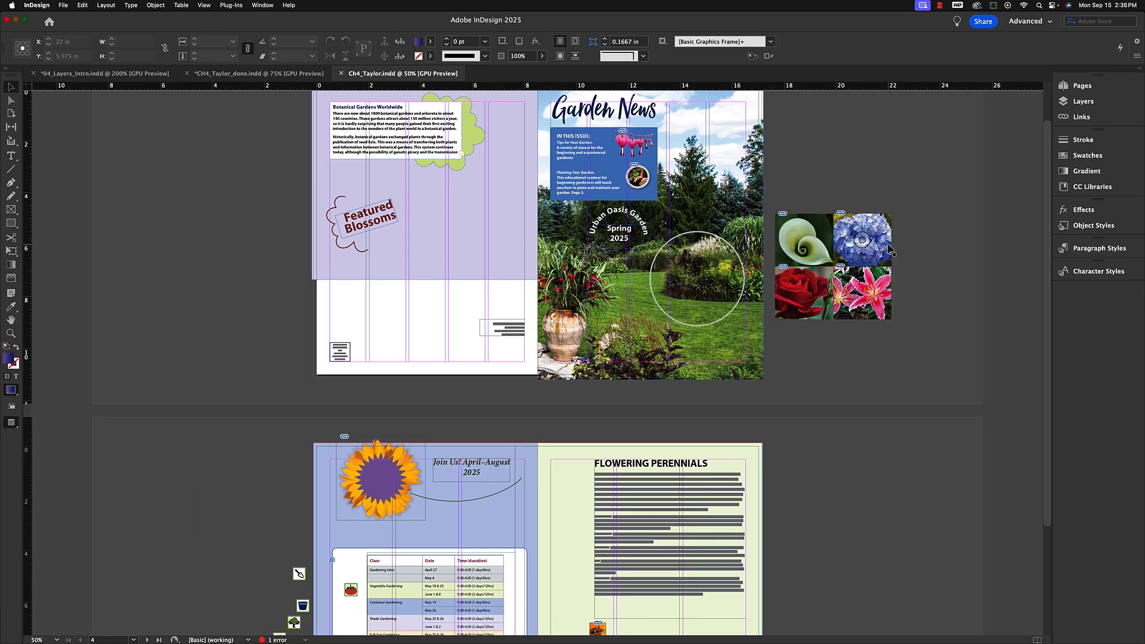
pyautogui.scroll(2, 710, 230)
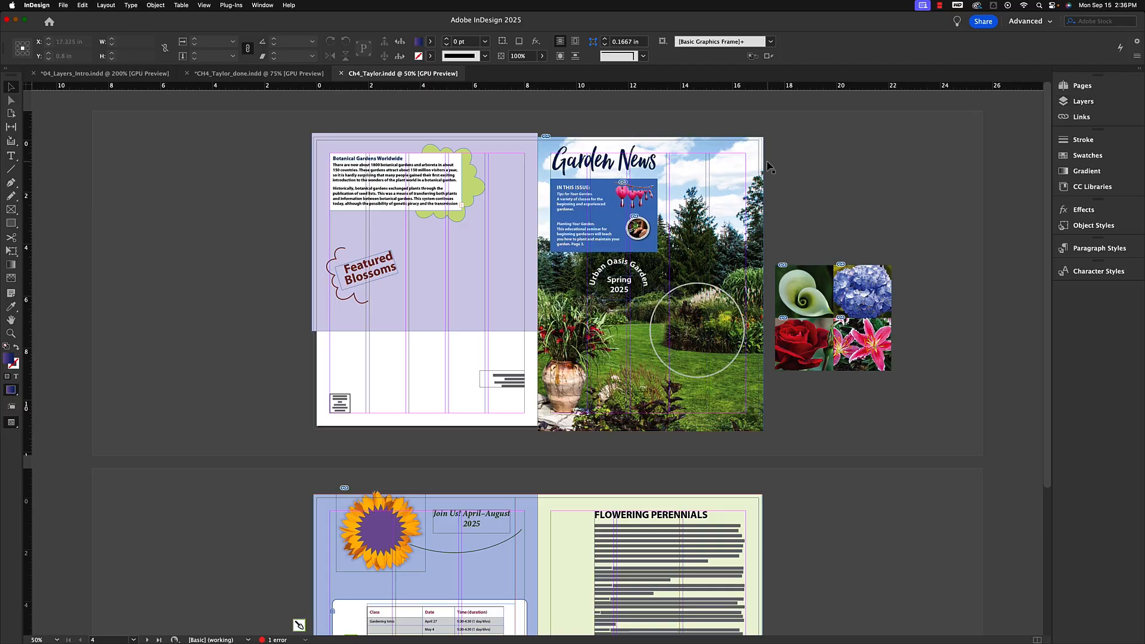
pyautogui.click(261, 5)
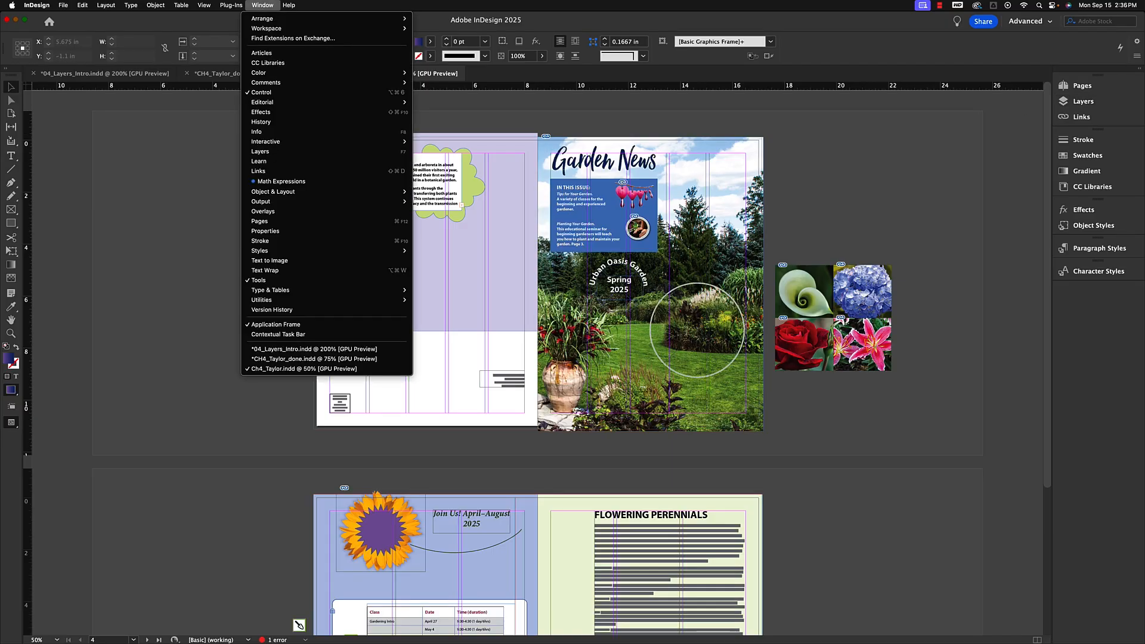
pyautogui.click(261, 152)
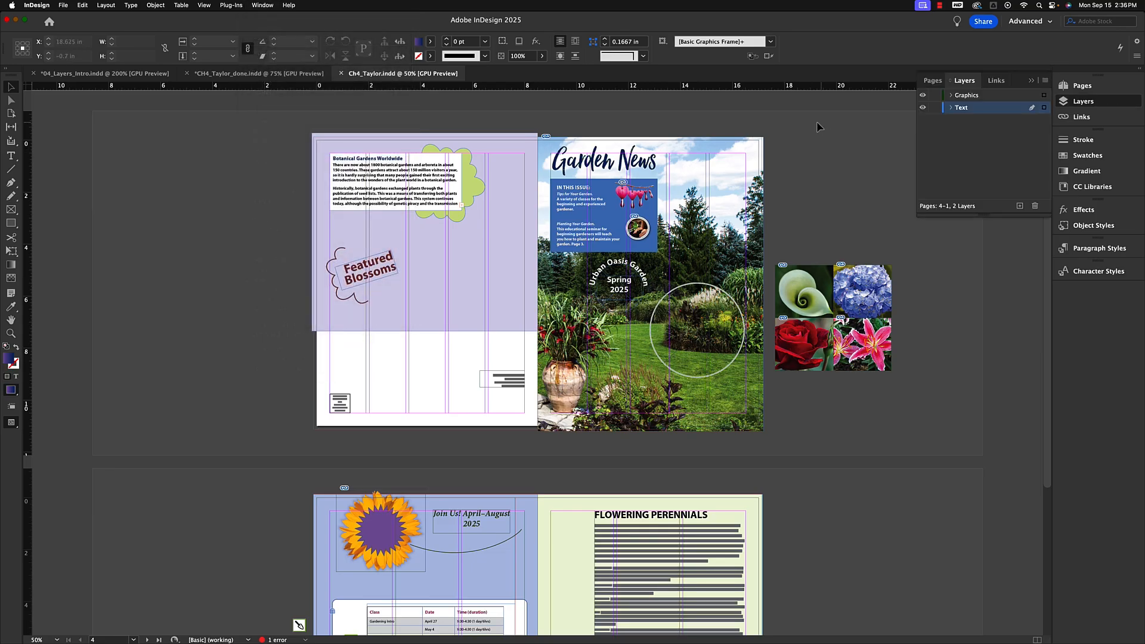
# Rearrange the panel tabs and pull the Layers panel group out to float over the document.
pyautogui.moveTo(932, 78); pyautogui.dragTo(1013, 85)
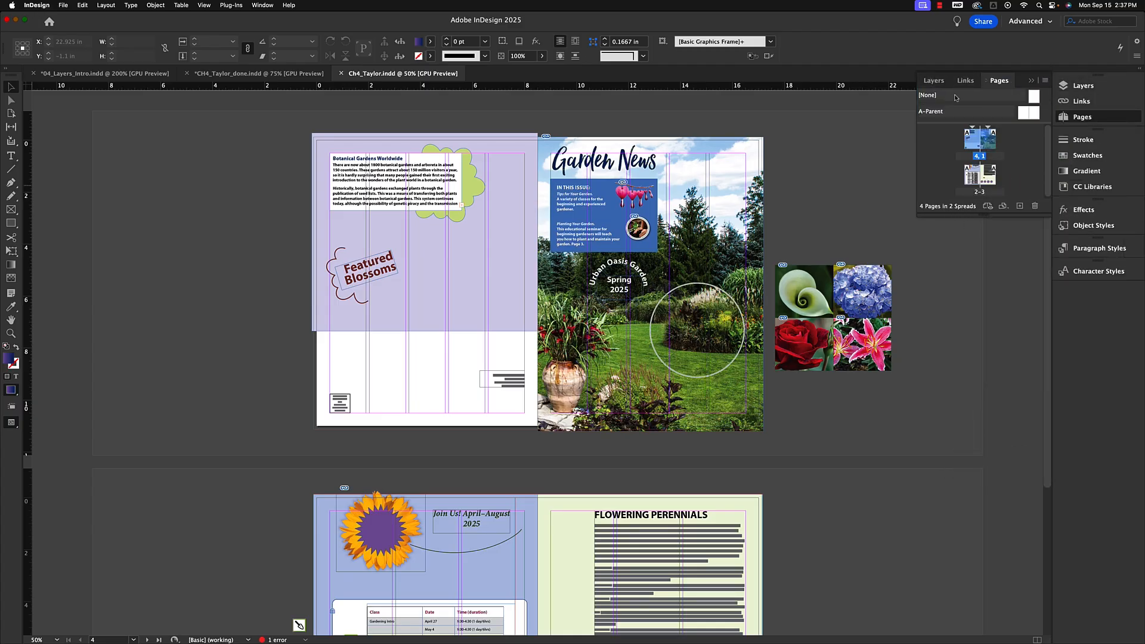
pyautogui.click(935, 81)
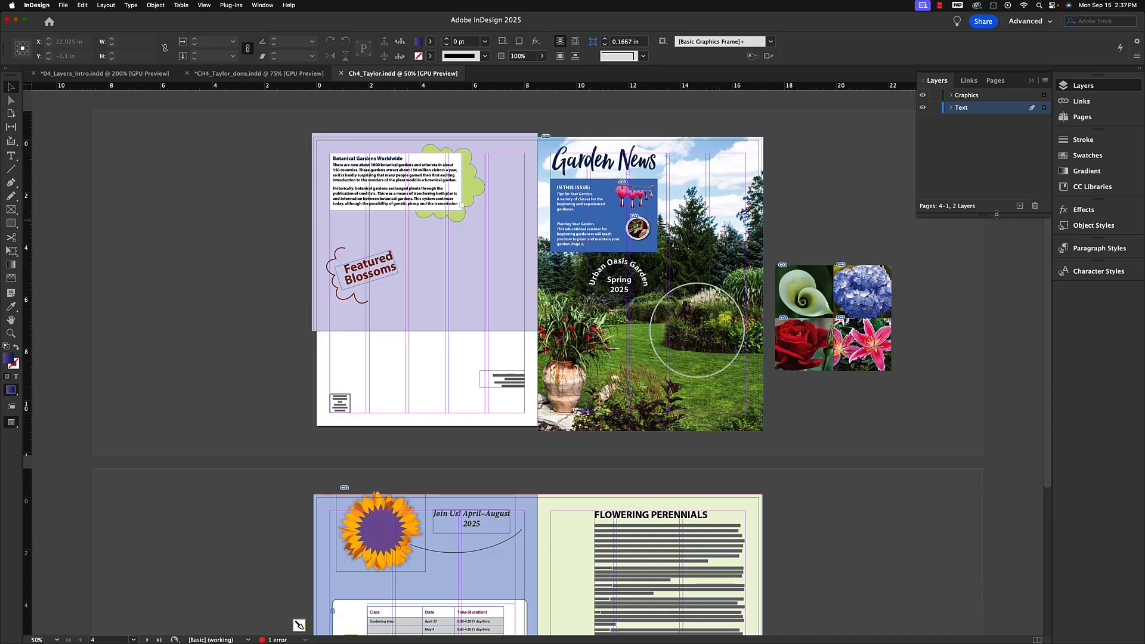
pyautogui.moveTo(1024, 79); pyautogui.dragTo(868, 130)
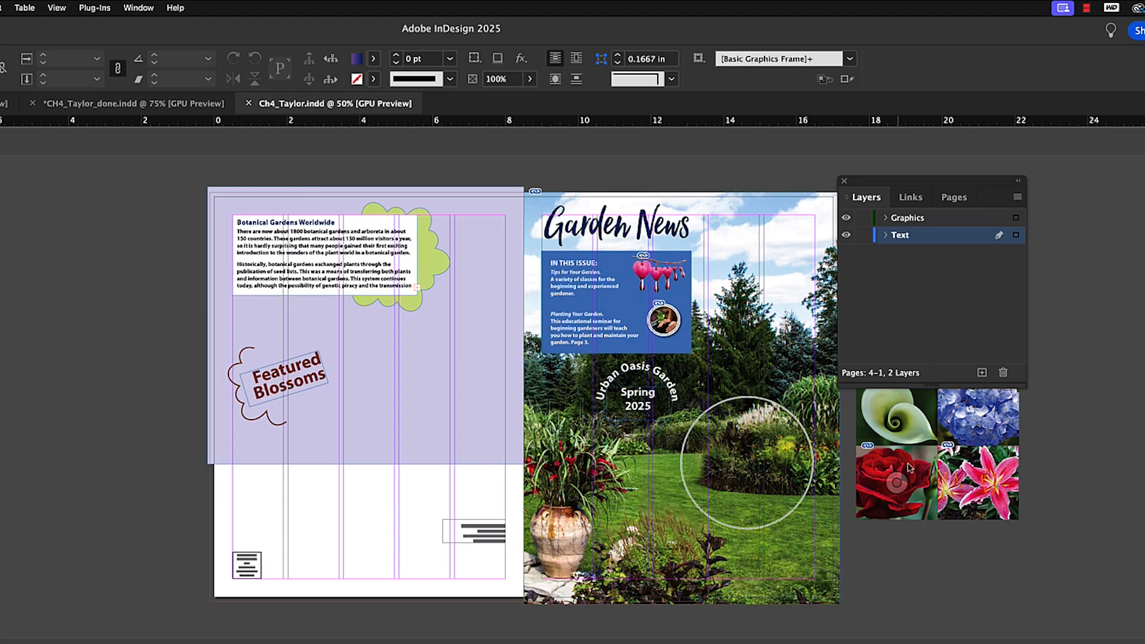
# Expand the Text and Graphics layers and lengthen the panel to list their objects.
pyautogui.click(885, 235)
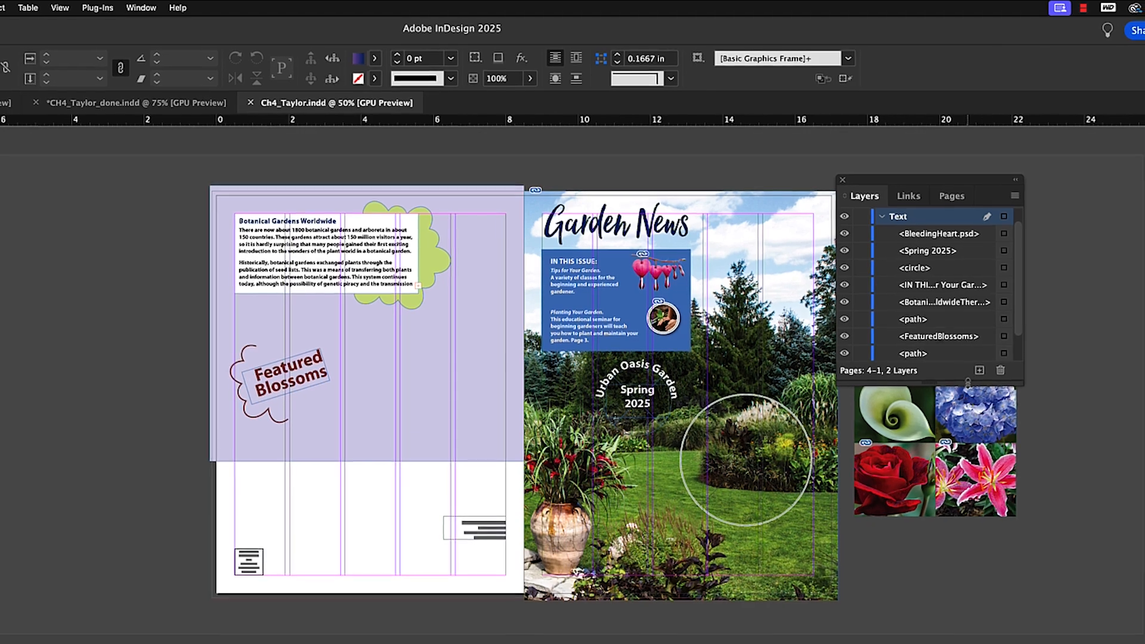
pyautogui.moveTo(932, 385); pyautogui.dragTo(934, 539)
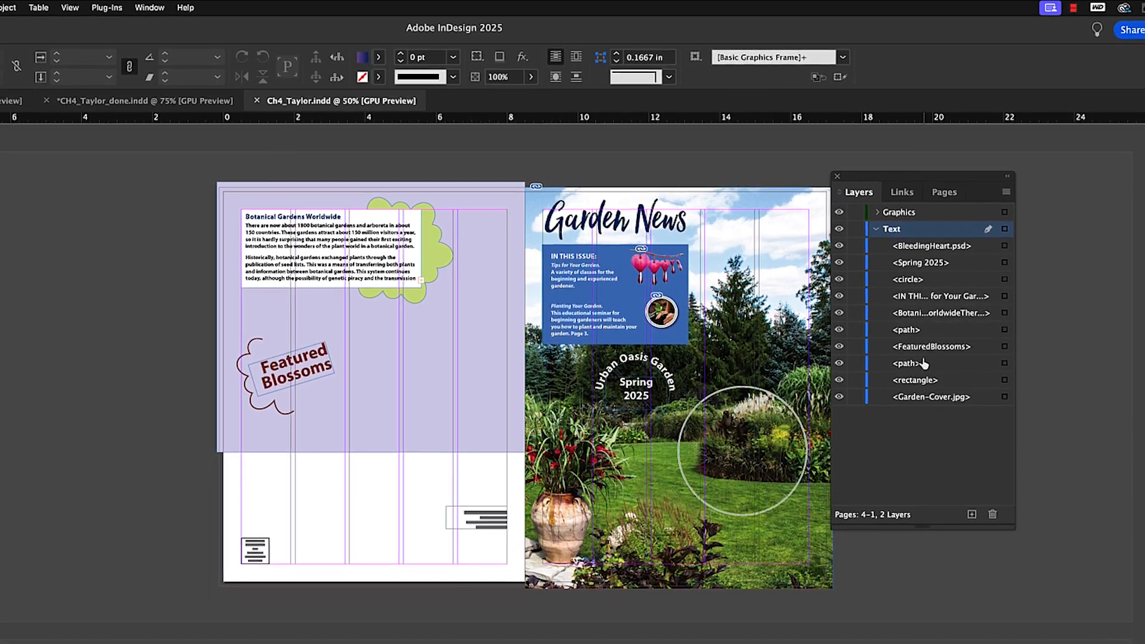
pyautogui.click(874, 210)
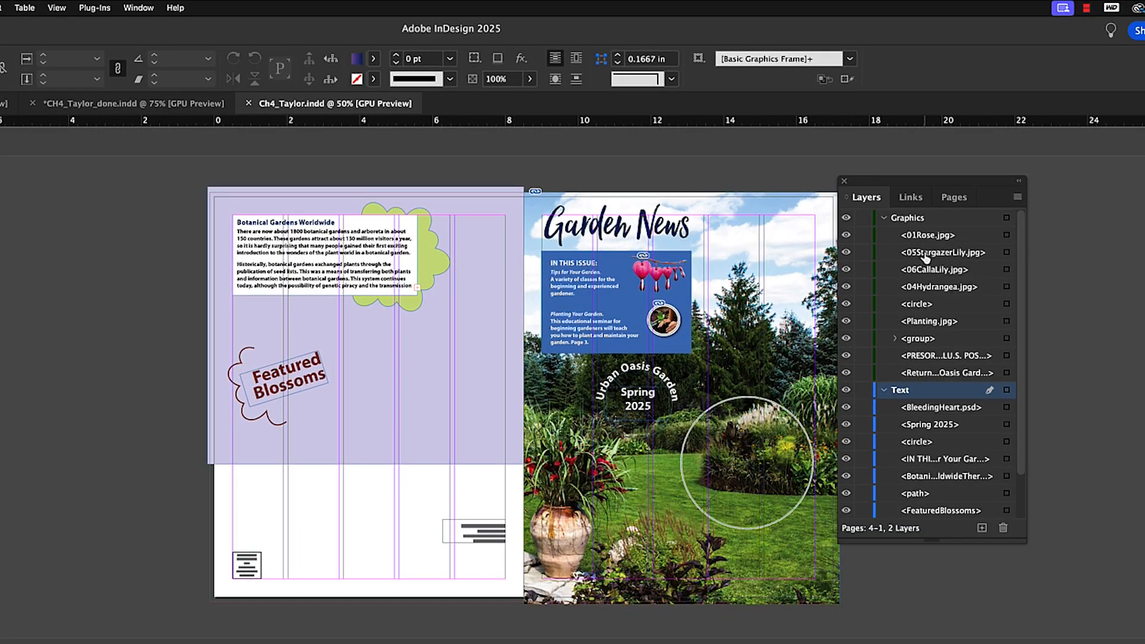
# Select the bleeding heart image on the cover and enlarge the floating Layers panel.
pyautogui.click(846, 235)
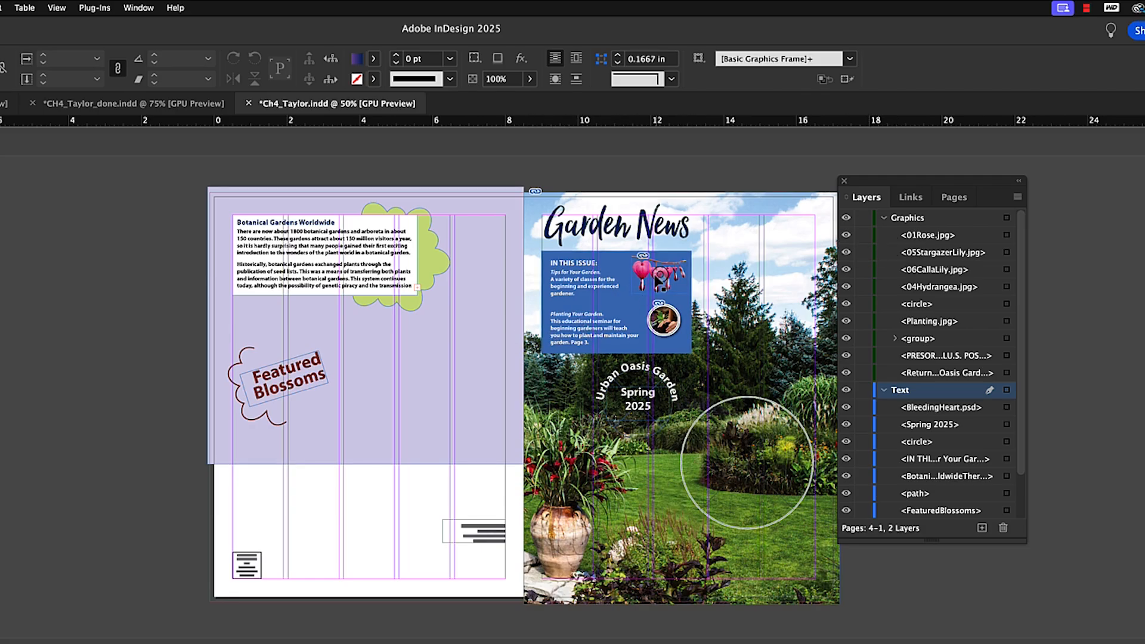
pyautogui.click(639, 273)
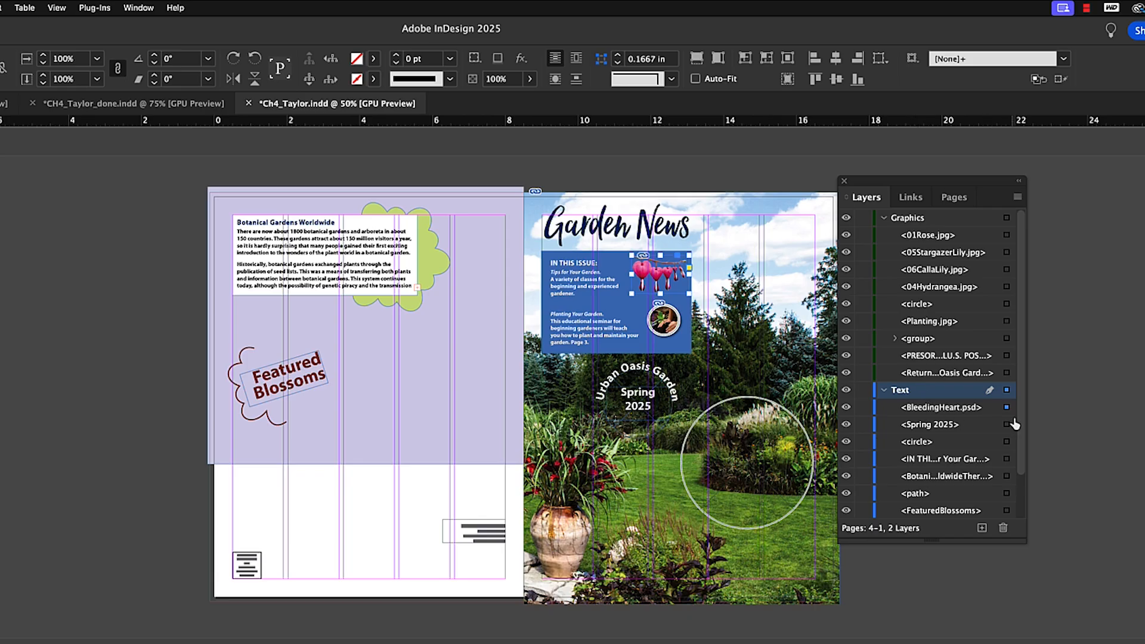
pyautogui.moveTo(1022, 542); pyautogui.dragTo(1124, 643)
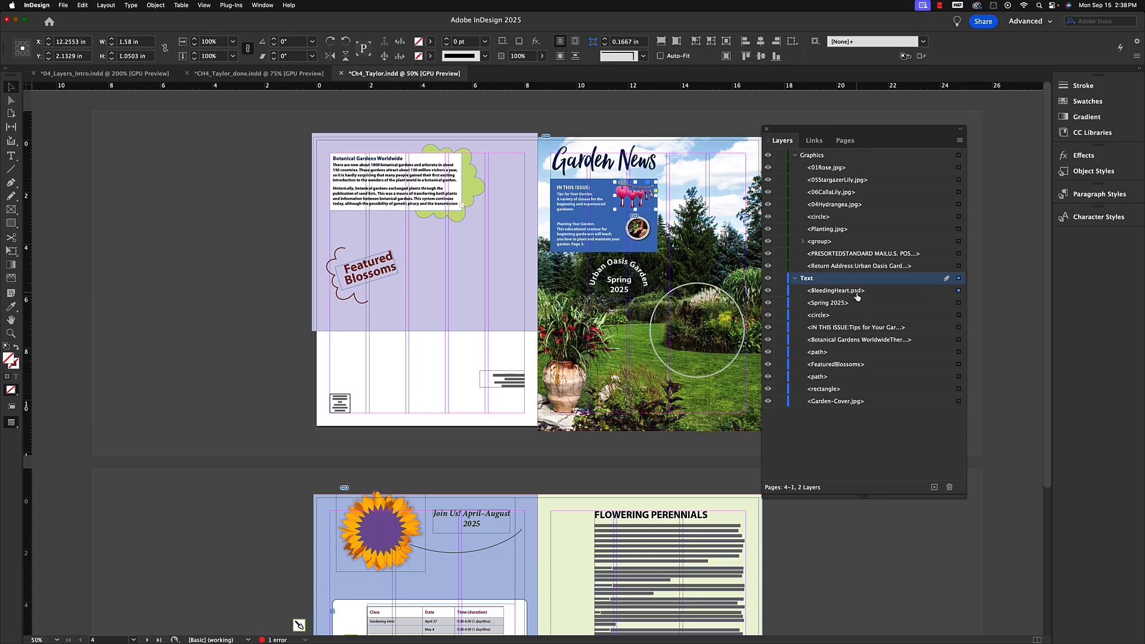
# Select the BleedingHeart.psd item in the Text layer, hide it, and show it again.
pyautogui.click(959, 291)
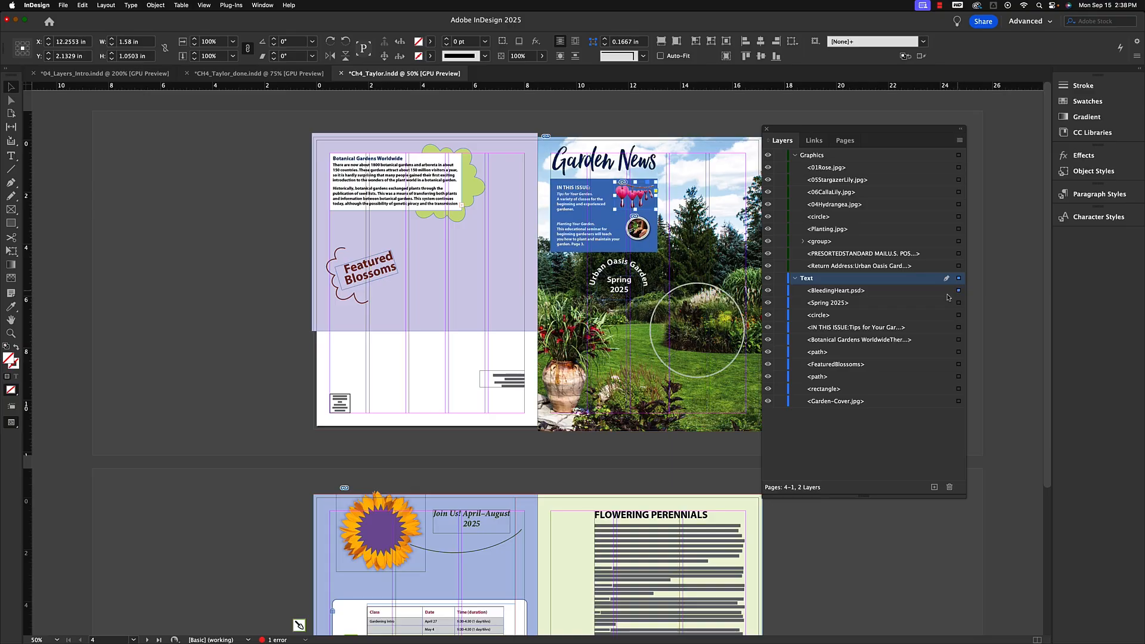
pyautogui.click(769, 291)
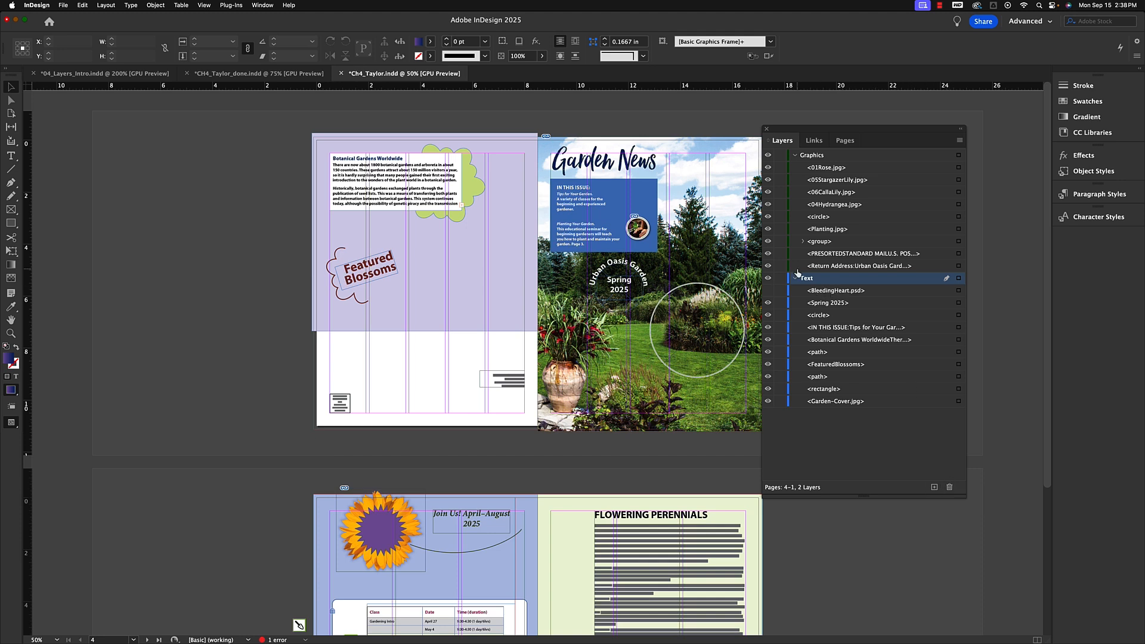
pyautogui.click(769, 291)
# Close 04_Layers_Intro.indd without saving changes.
pyautogui.click(104, 73)
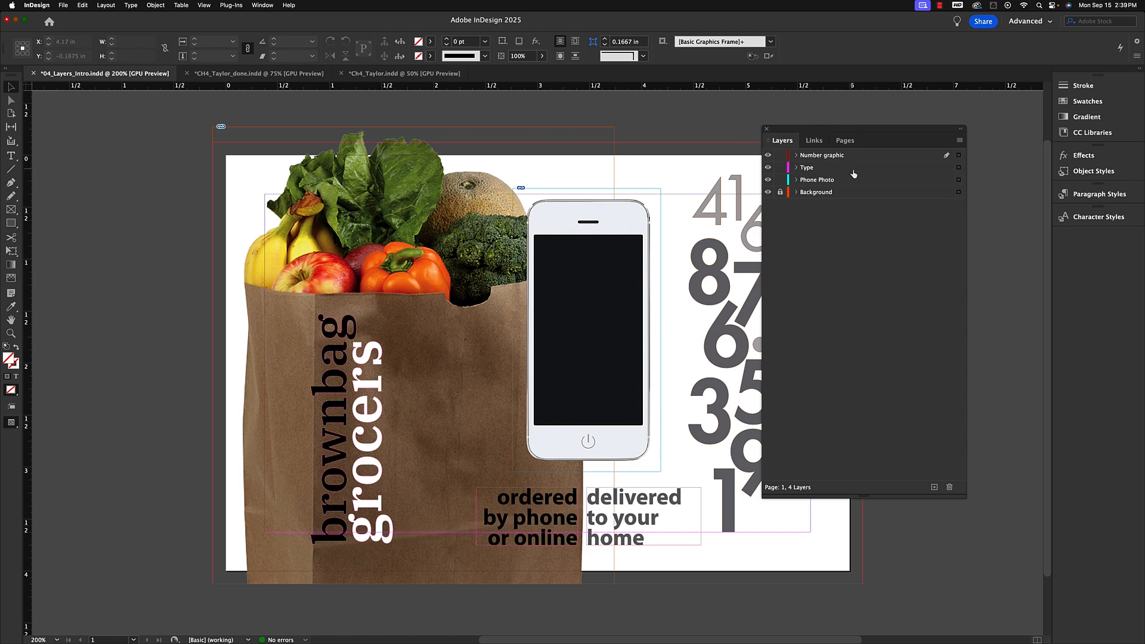
pyautogui.click(33, 74)
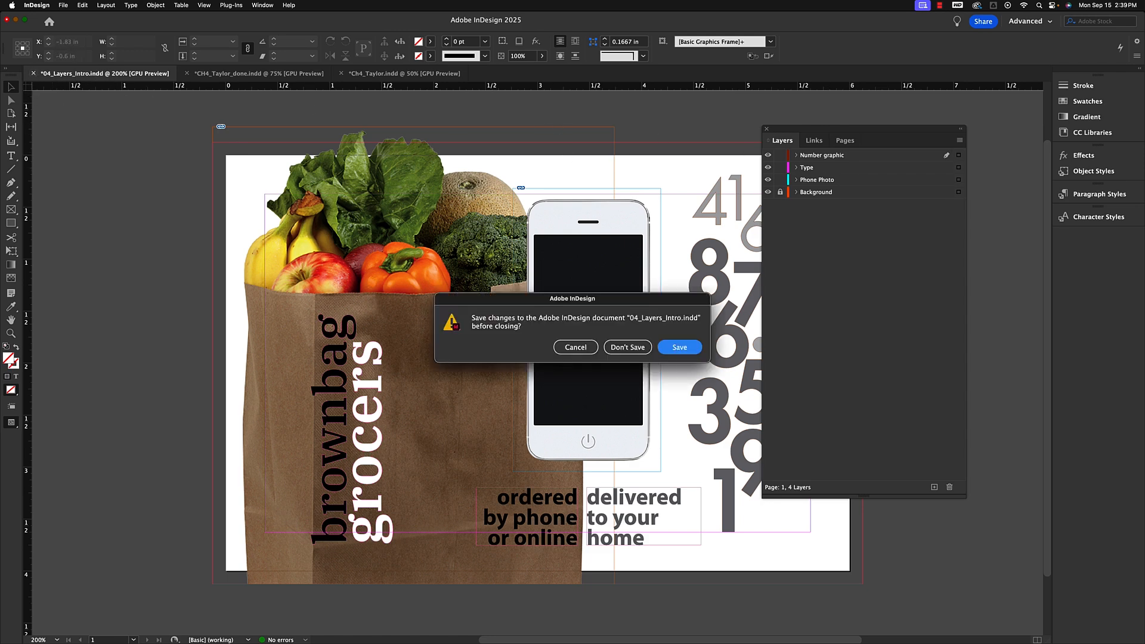
pyautogui.click(636, 350)
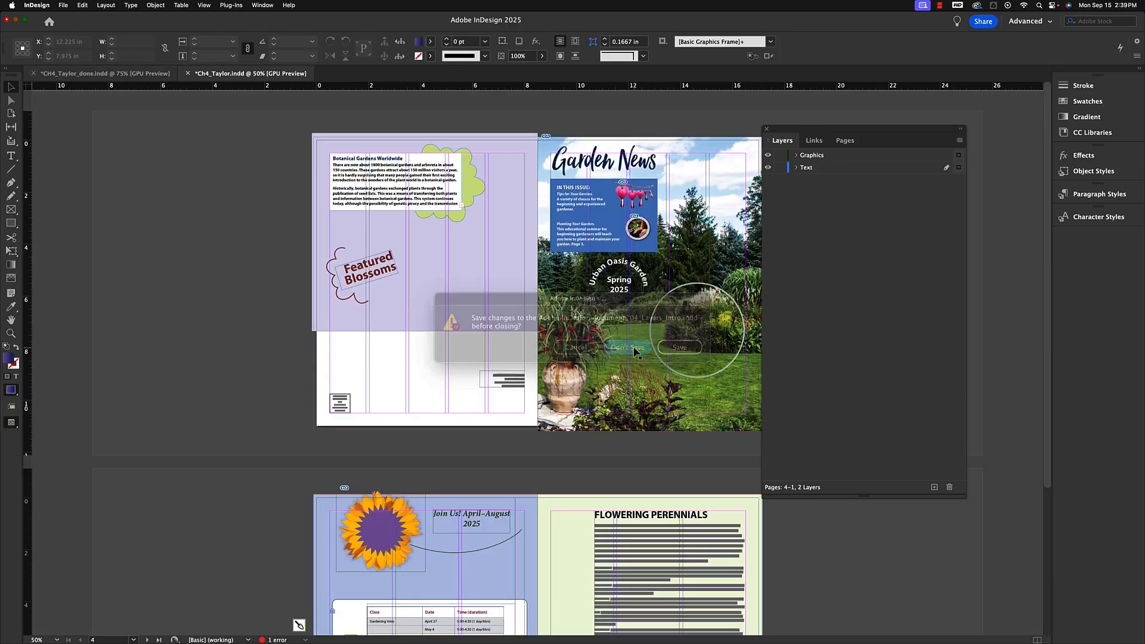
# Open 04_Layers_Intro.indd from the Lesson04 2025 folder.
pyautogui.click(63, 5)
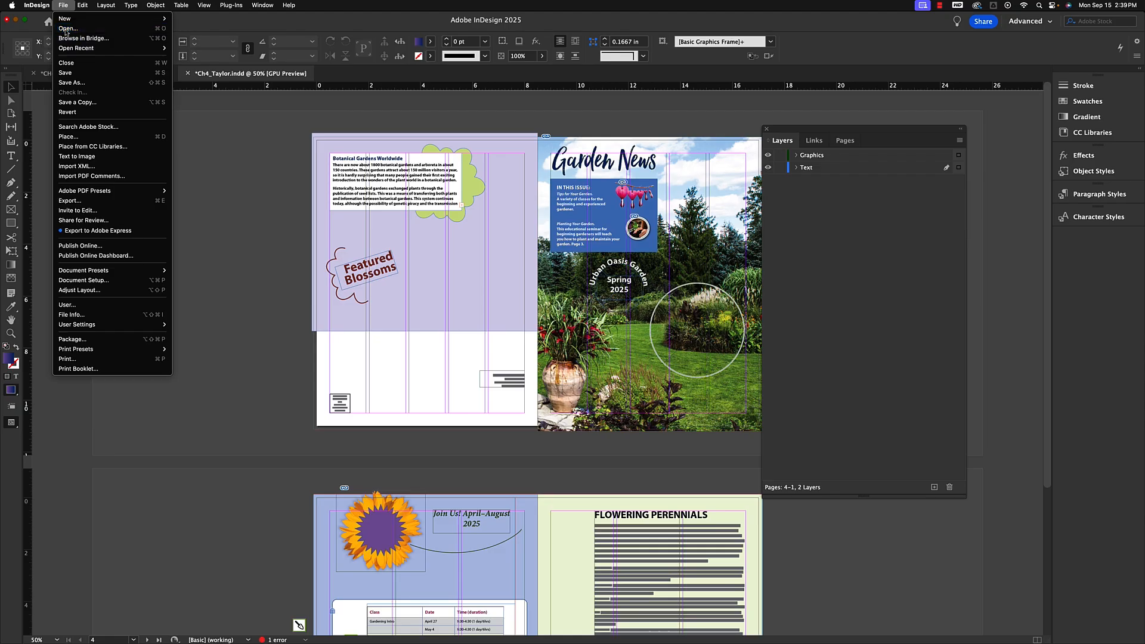
pyautogui.click(66, 29)
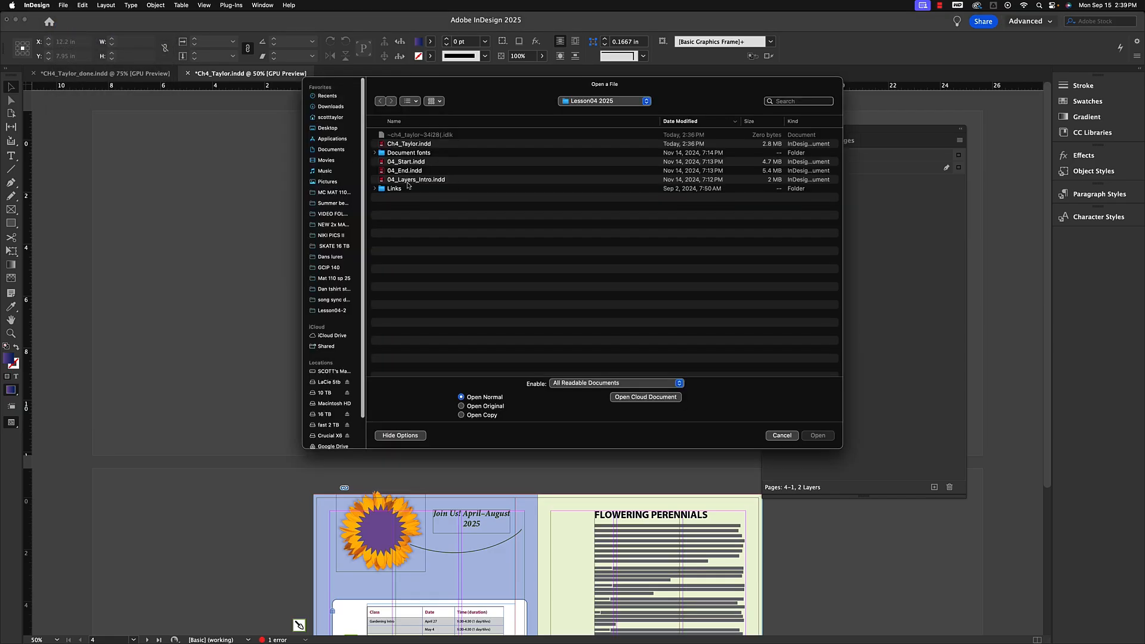
pyautogui.click(418, 180)
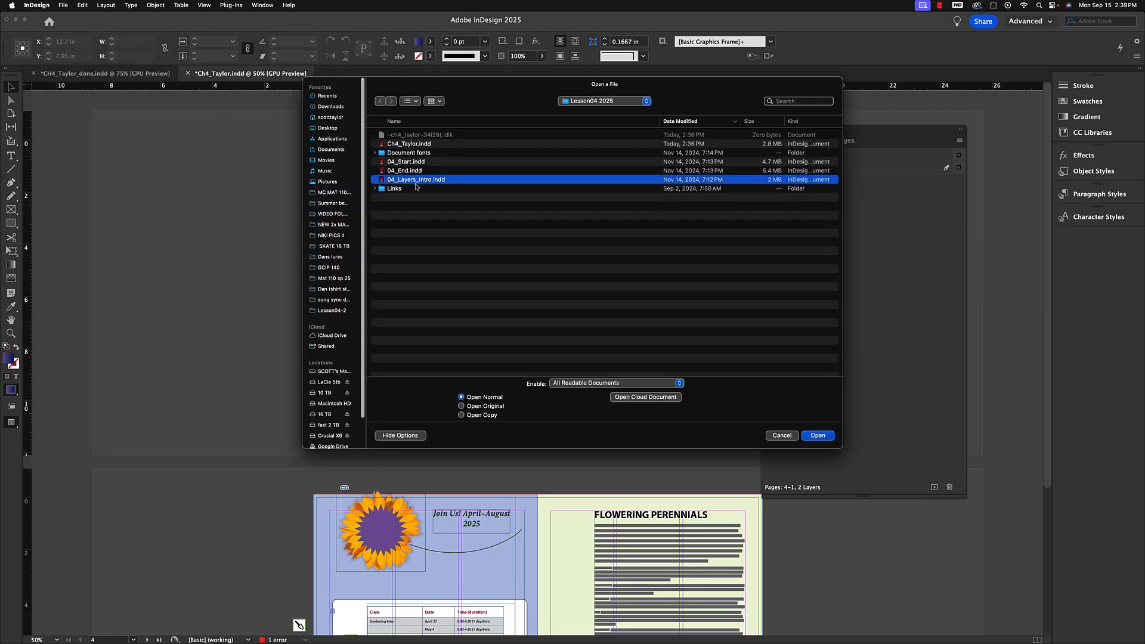
pyautogui.click(817, 436)
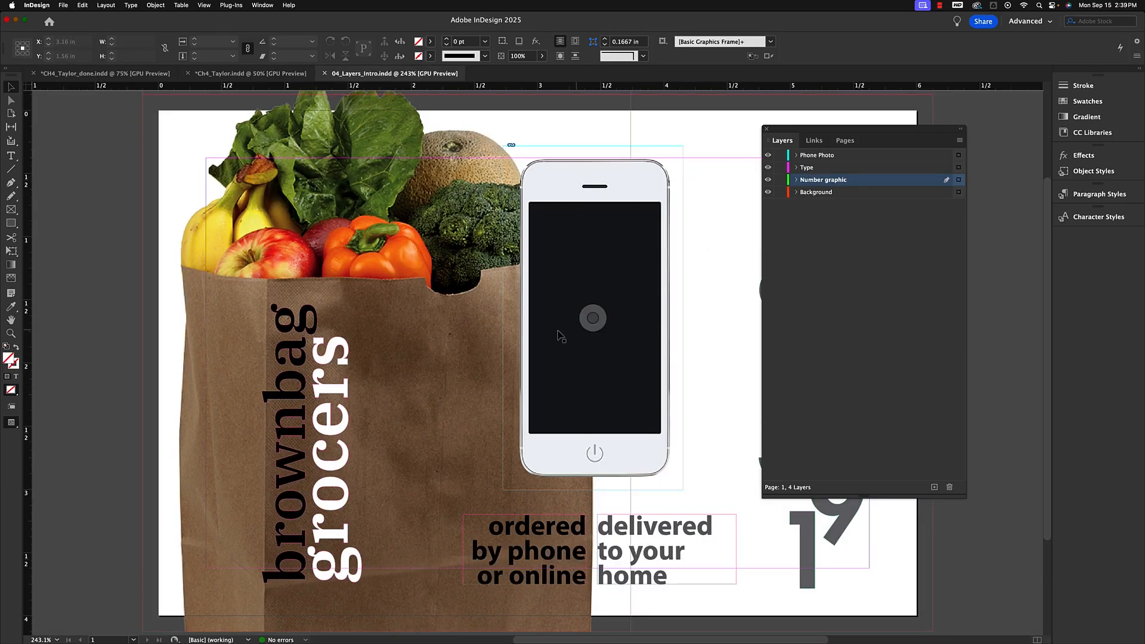
# Select the number graphic on the page and expand the Number graphic layer and its group in the Layers panel.
pyautogui.moveTo(888, 136); pyautogui.dragTo(951, 131)
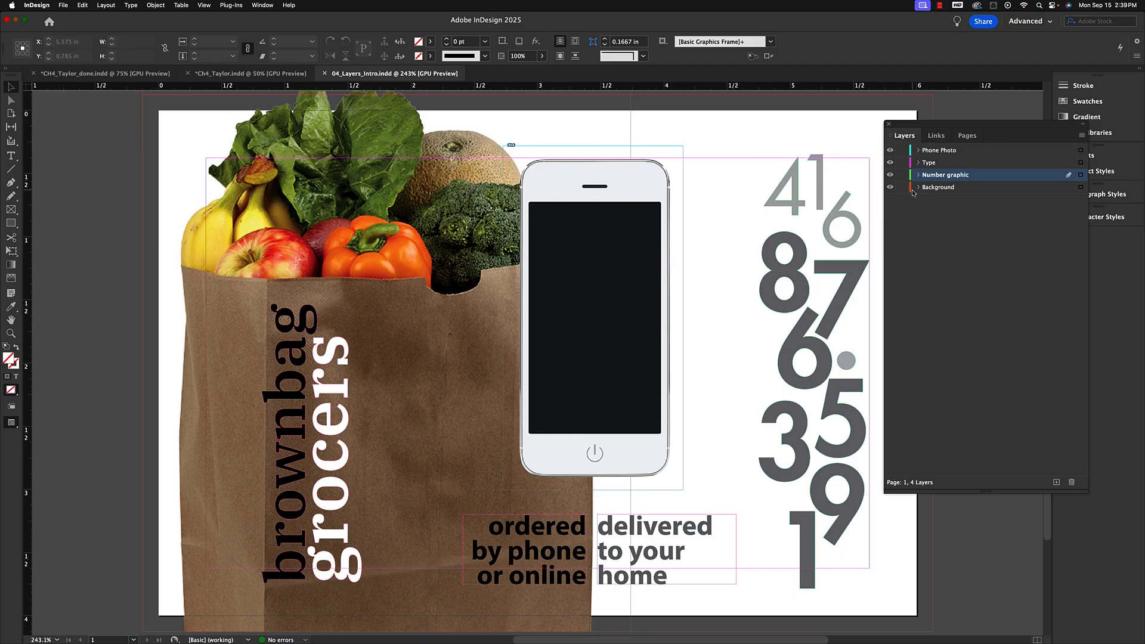
pyautogui.click(795, 276)
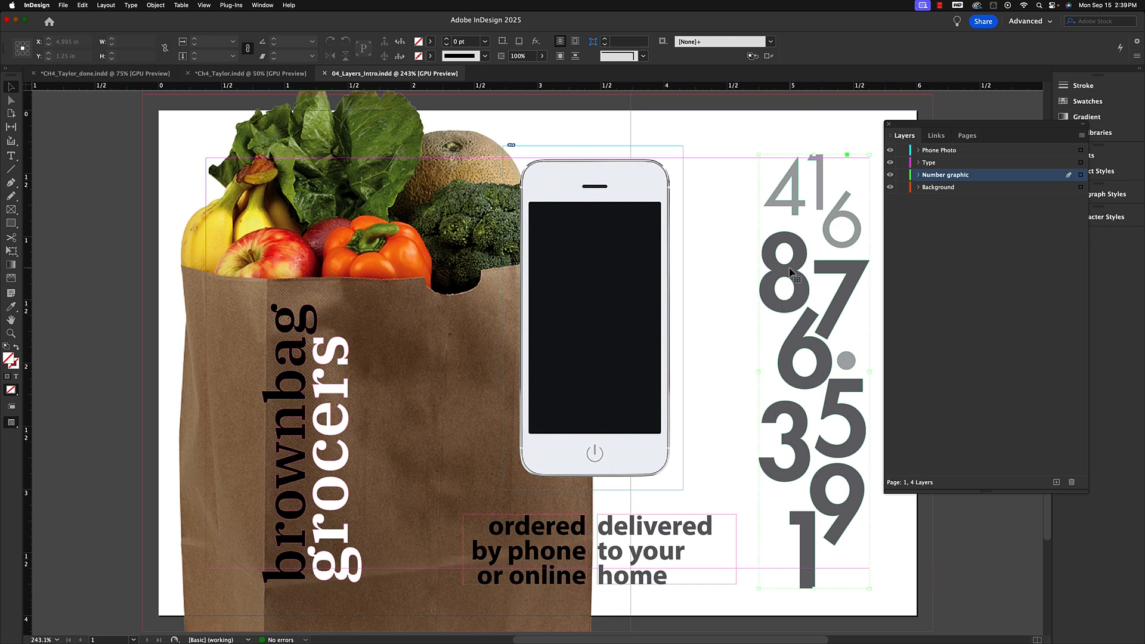
pyautogui.moveTo(937, 125); pyautogui.dragTo(994, 121)
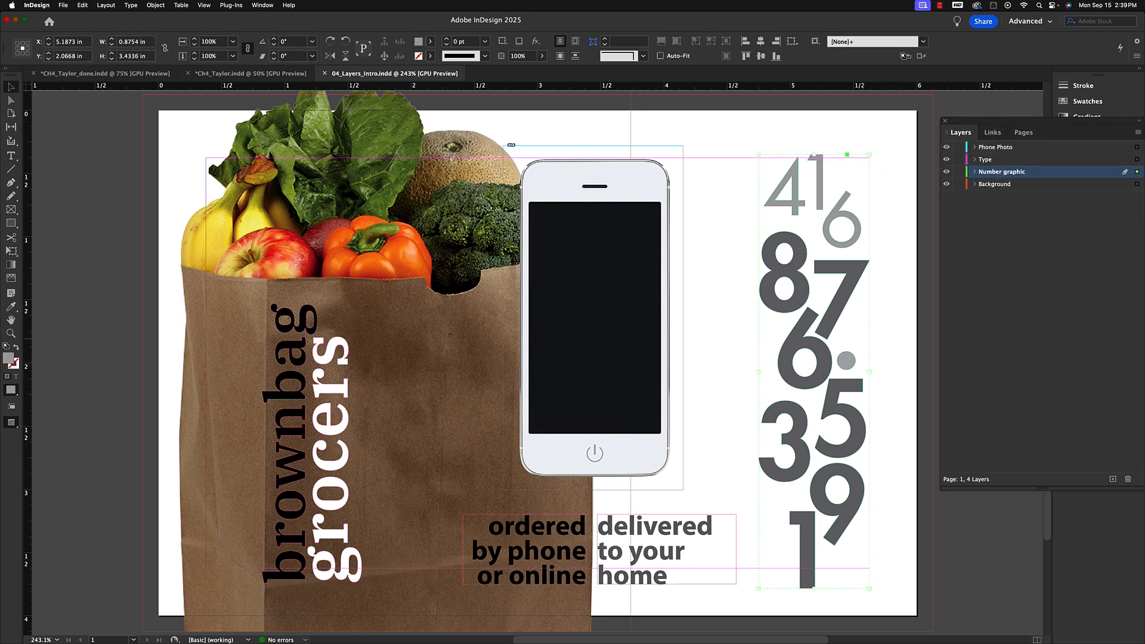
pyautogui.click(975, 171)
pyautogui.moveTo(987, 128); pyautogui.dragTo(966, 126)
pyautogui.click(961, 182)
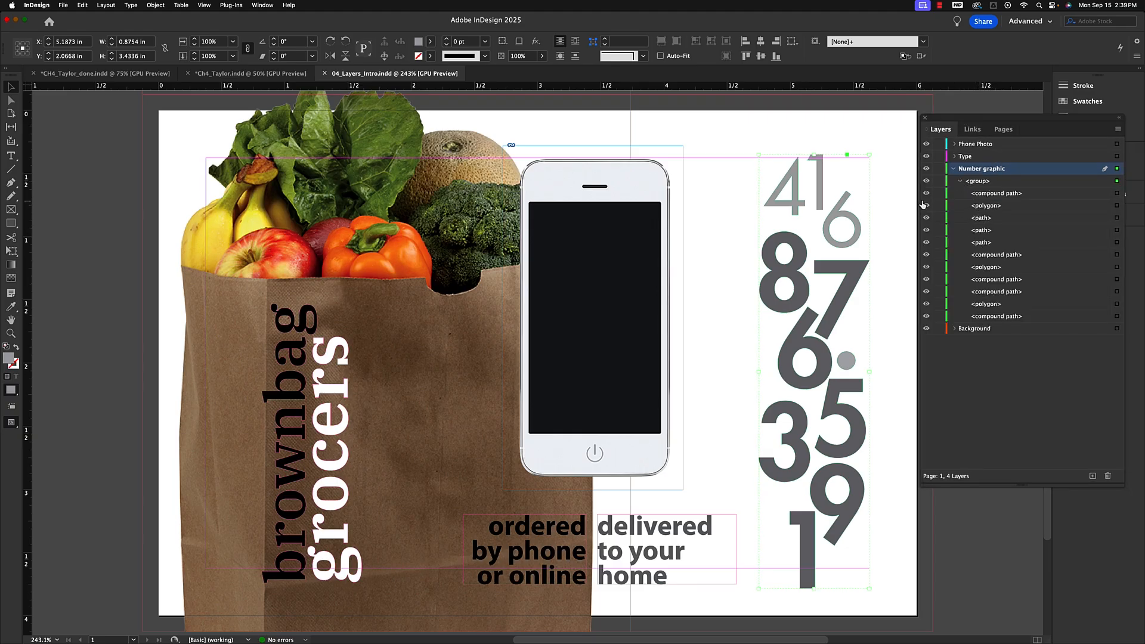
# Hide several paths inside the number graphic's group one by one, then show each of them again.
pyautogui.click(926, 193)
pyautogui.click(926, 218)
pyautogui.click(926, 242)
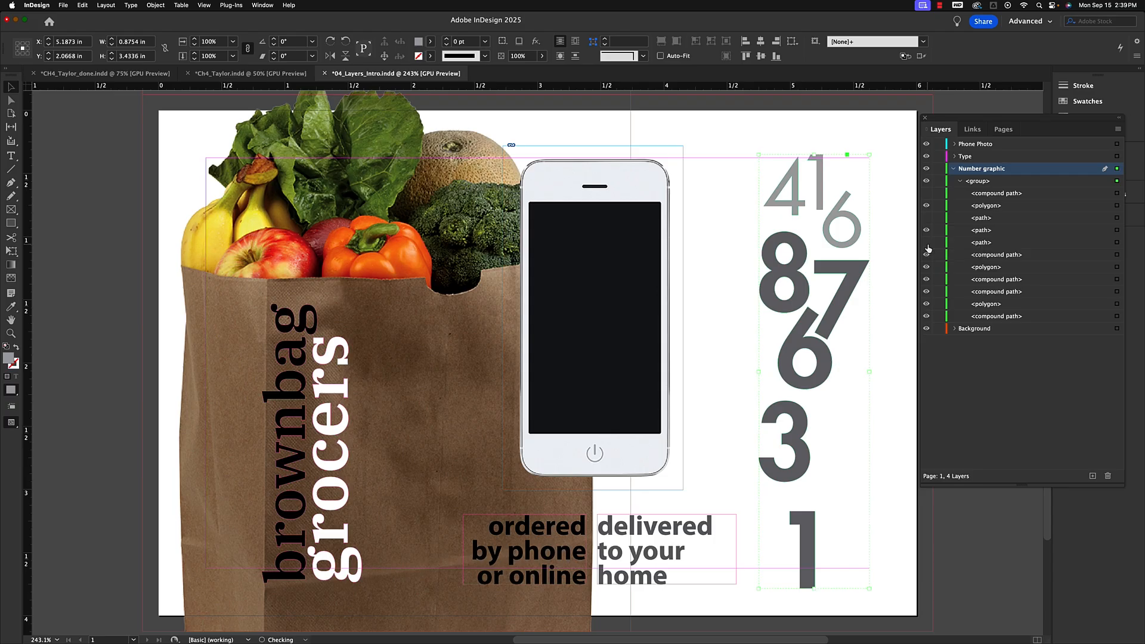
pyautogui.click(927, 267)
pyautogui.click(927, 291)
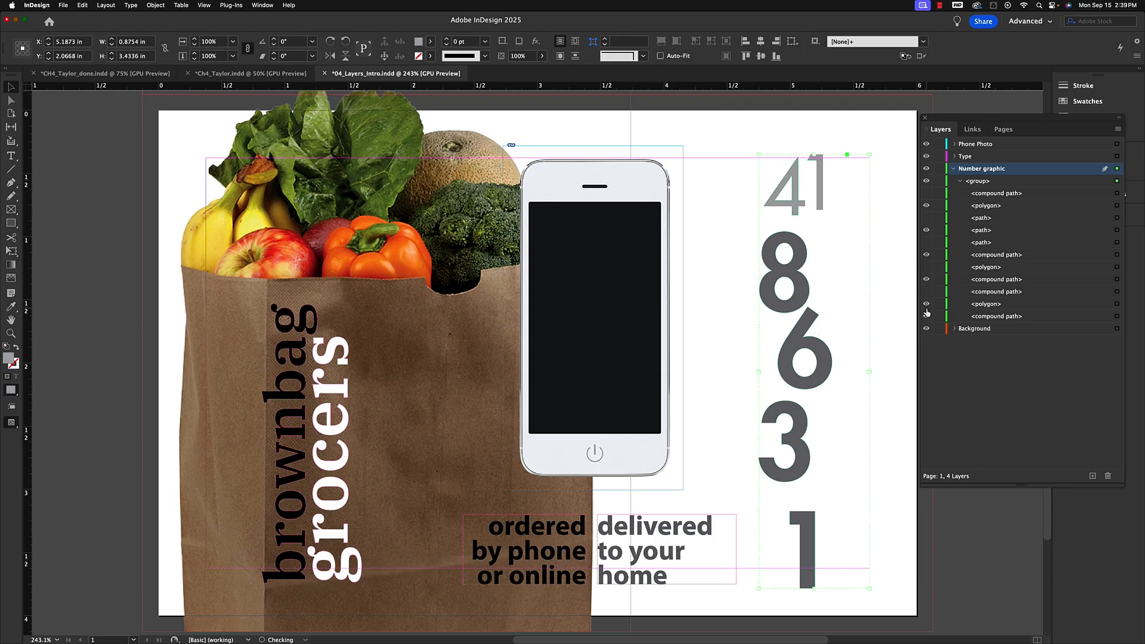
pyautogui.click(926, 303)
pyautogui.click(927, 304)
pyautogui.click(926, 291)
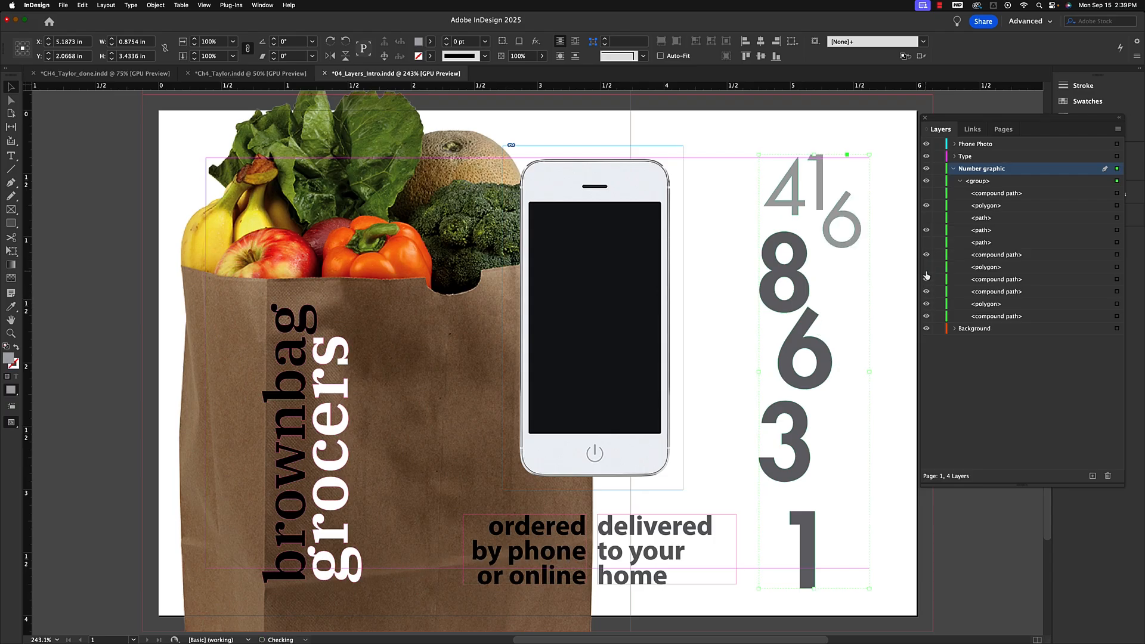
pyautogui.click(926, 267)
pyautogui.click(926, 242)
pyautogui.click(926, 218)
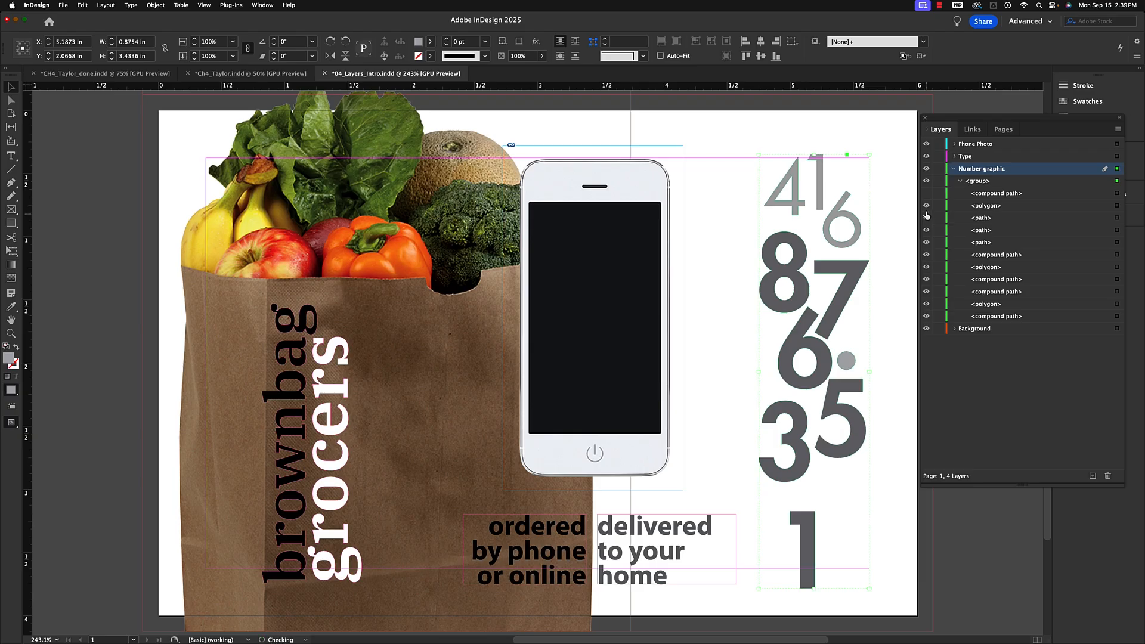
pyautogui.click(926, 193)
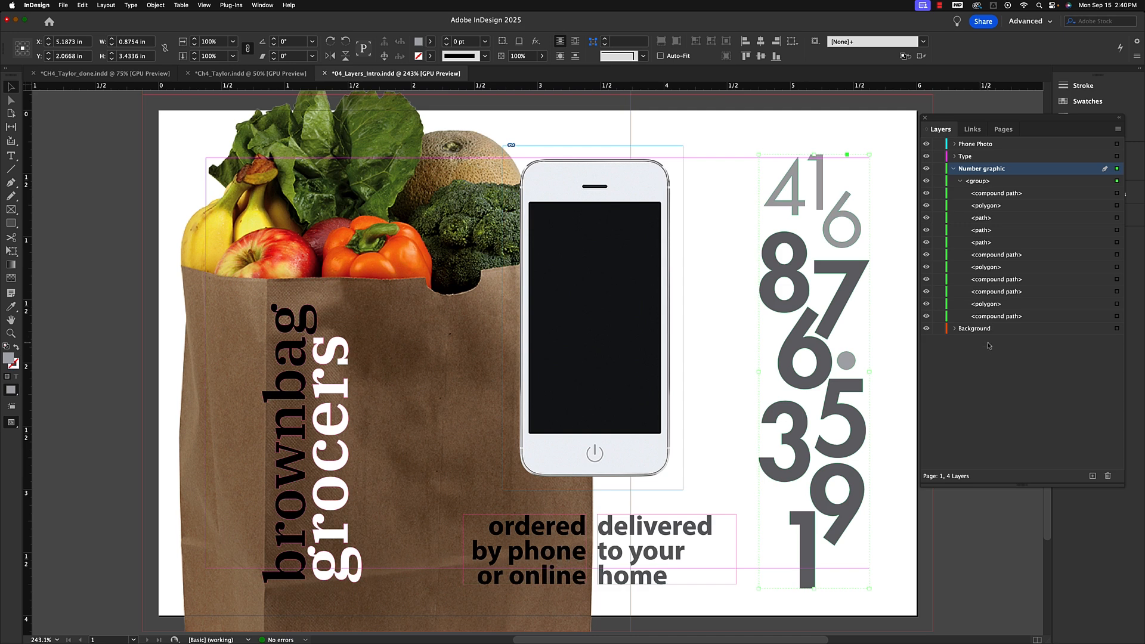
# Collapse the group, select the phone image, and hide then show the Phone Photo layer.
pyautogui.click(960, 181)
pyautogui.click(617, 272)
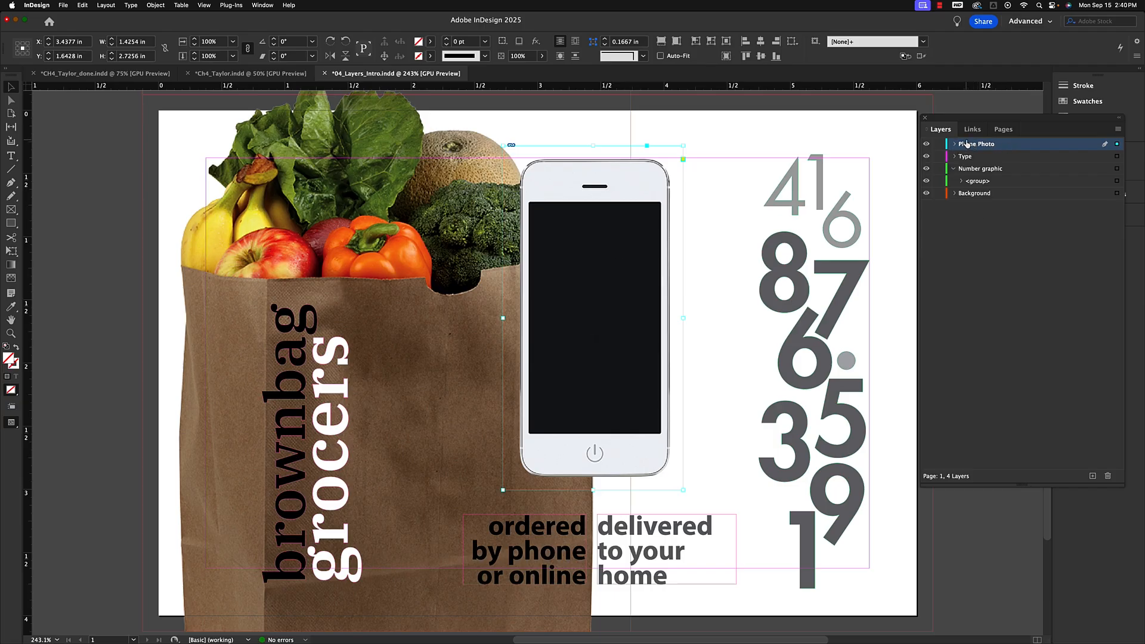
pyautogui.click(926, 144)
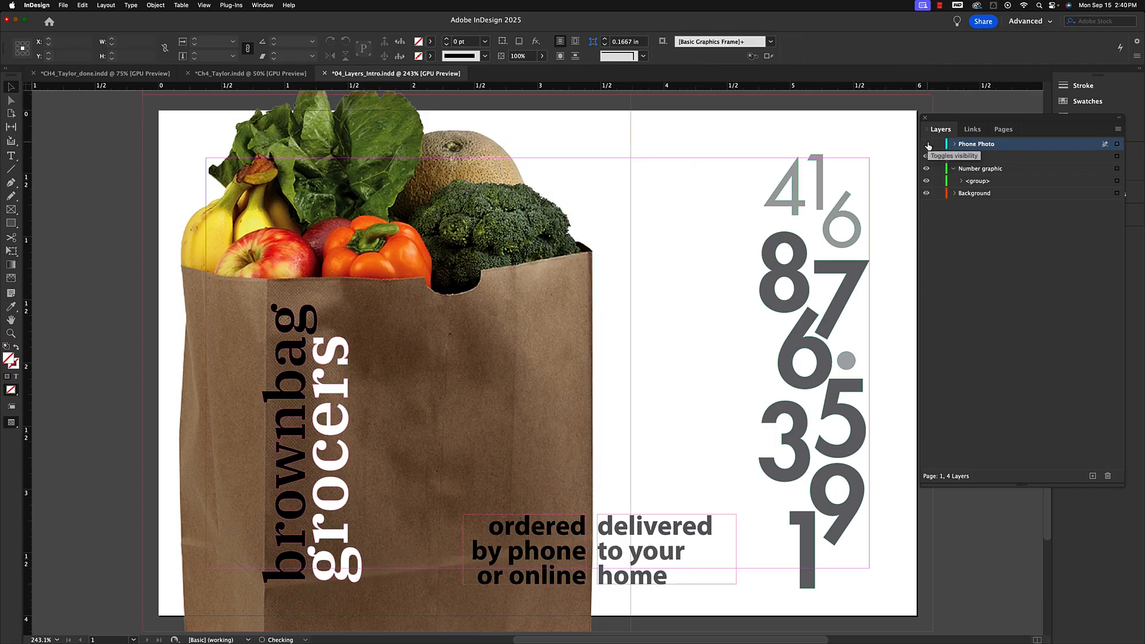
pyautogui.click(926, 144)
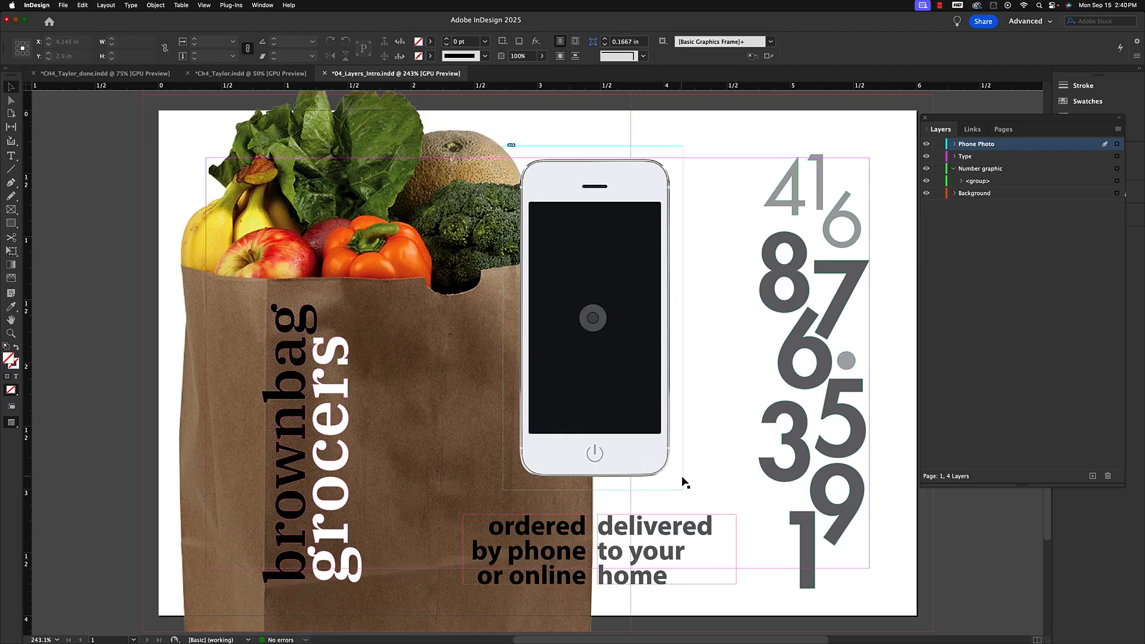
# Expand the Phone Photo layer, hide and show the Smartphone.psd item, and collapse the expanded layers.
pyautogui.click(955, 144)
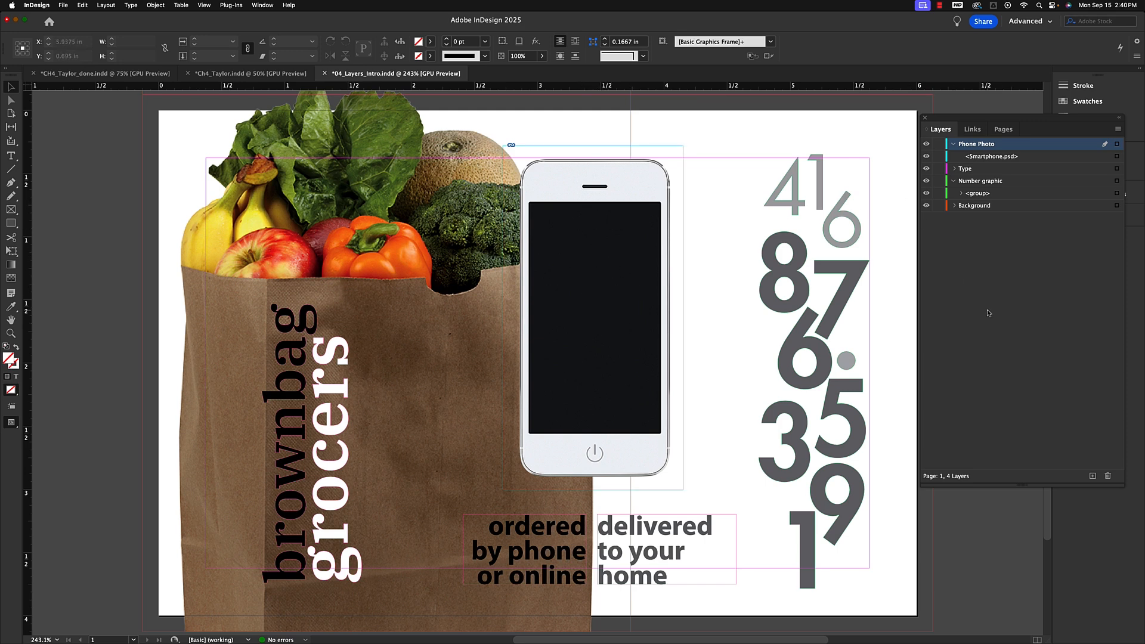
pyautogui.click(927, 157)
pyautogui.click(926, 156)
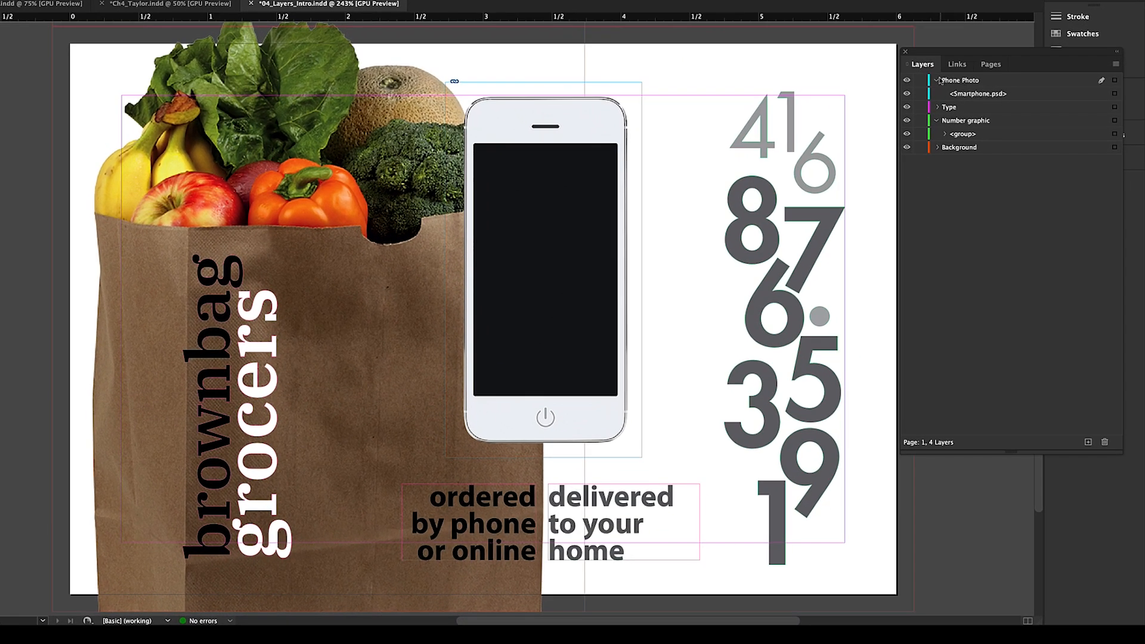
pyautogui.click(953, 144)
pyautogui.click(937, 107)
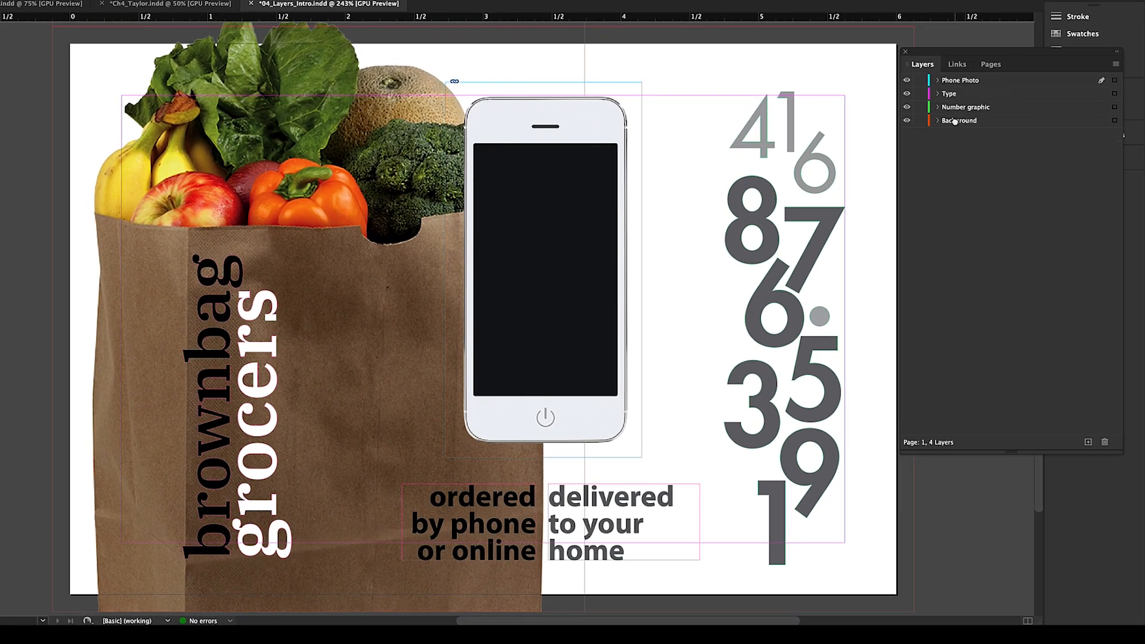
# Select the Background layer and toggle its visibility off and on several times.
pyautogui.click(956, 123)
pyautogui.click(907, 122)
pyautogui.click(907, 122)
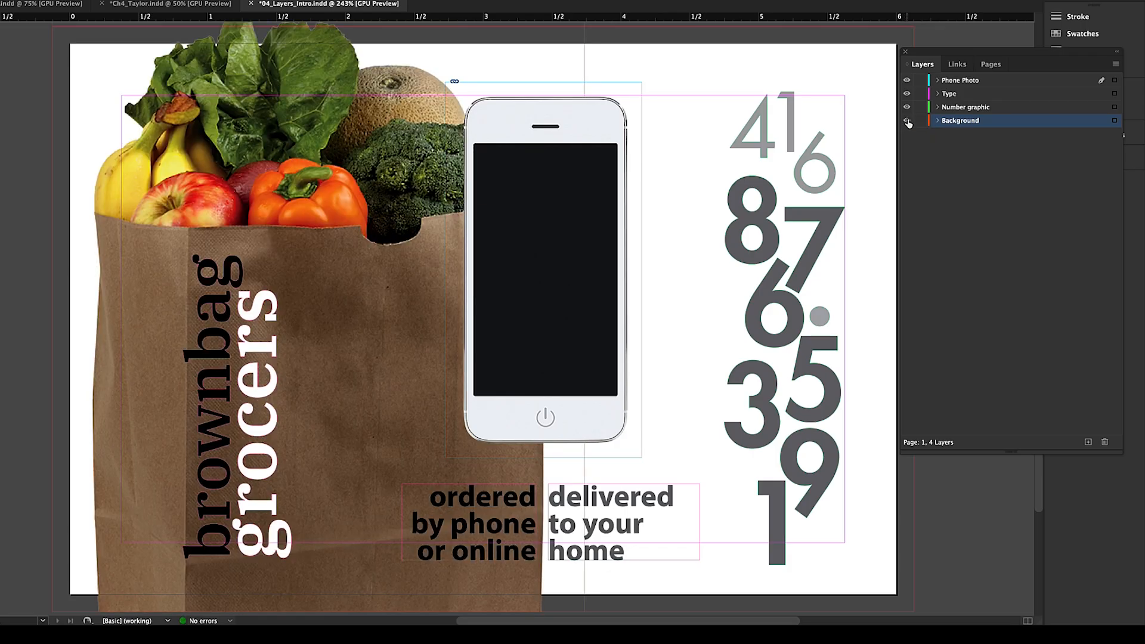
pyautogui.click(907, 122)
pyautogui.click(907, 122)
pyautogui.click(907, 121)
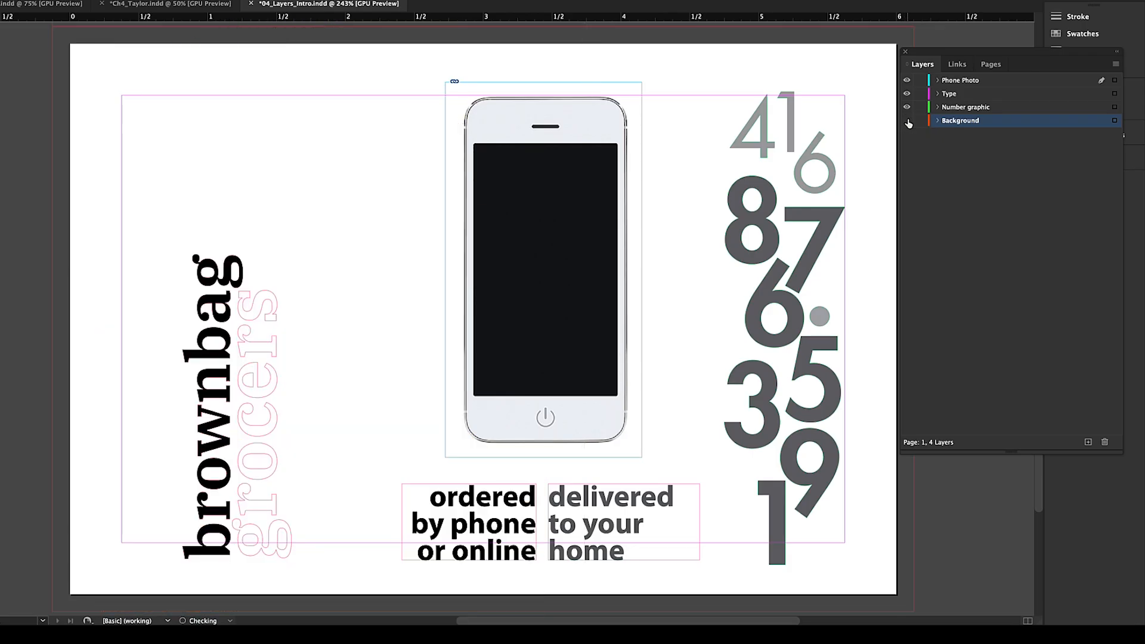
pyautogui.click(907, 122)
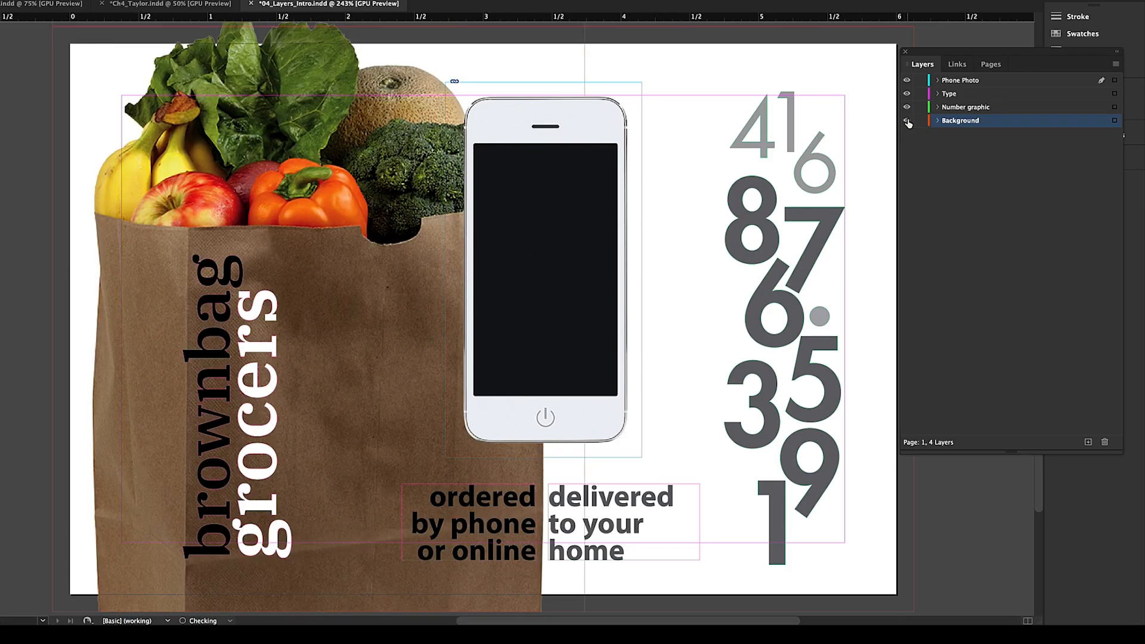
# Move the Phone Photo layer to the bottom of the layer stack, below Background.
pyautogui.click(960, 81)
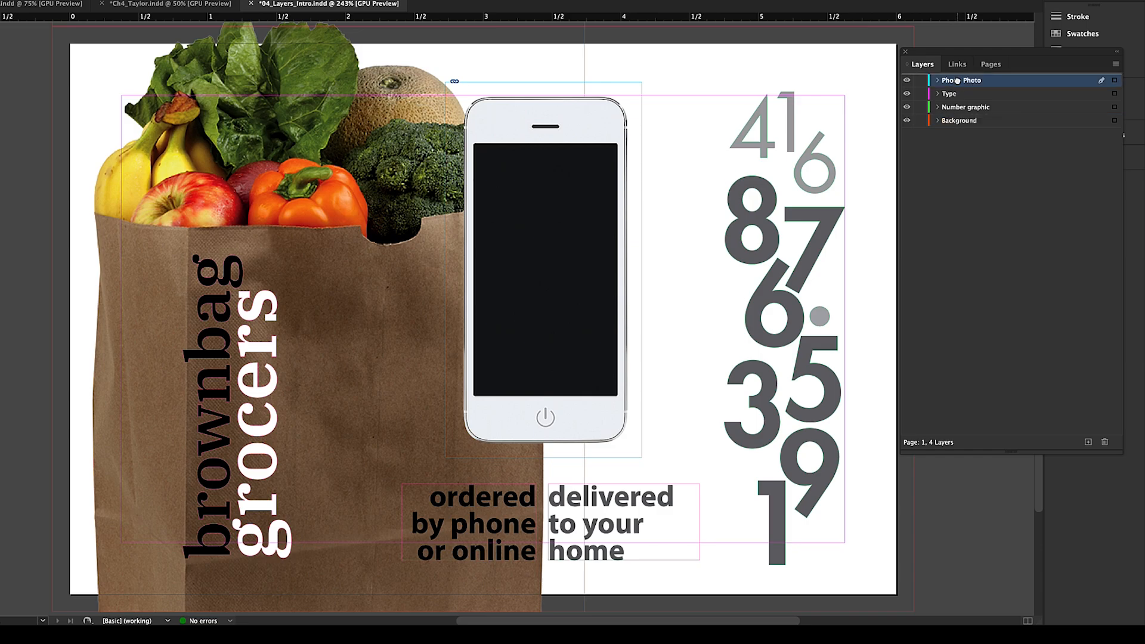
pyautogui.moveTo(952, 83); pyautogui.dragTo(951, 128)
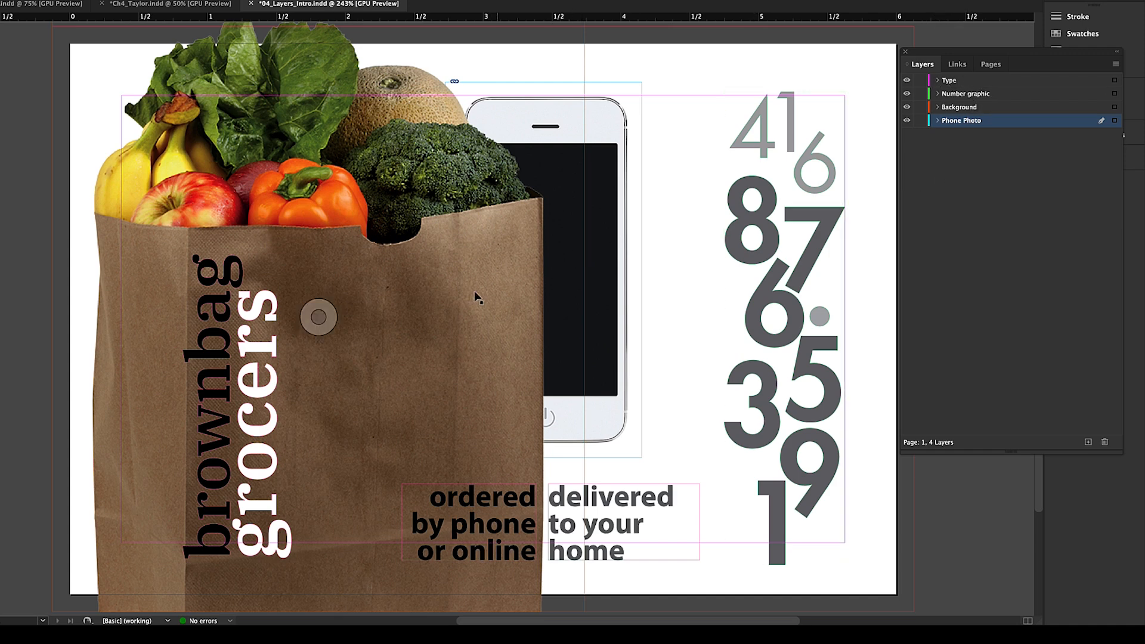
# Drag the grocery bag image to the right across the page.
pyautogui.click(441, 290)
pyautogui.moveTo(441, 287); pyautogui.dragTo(757, 267)
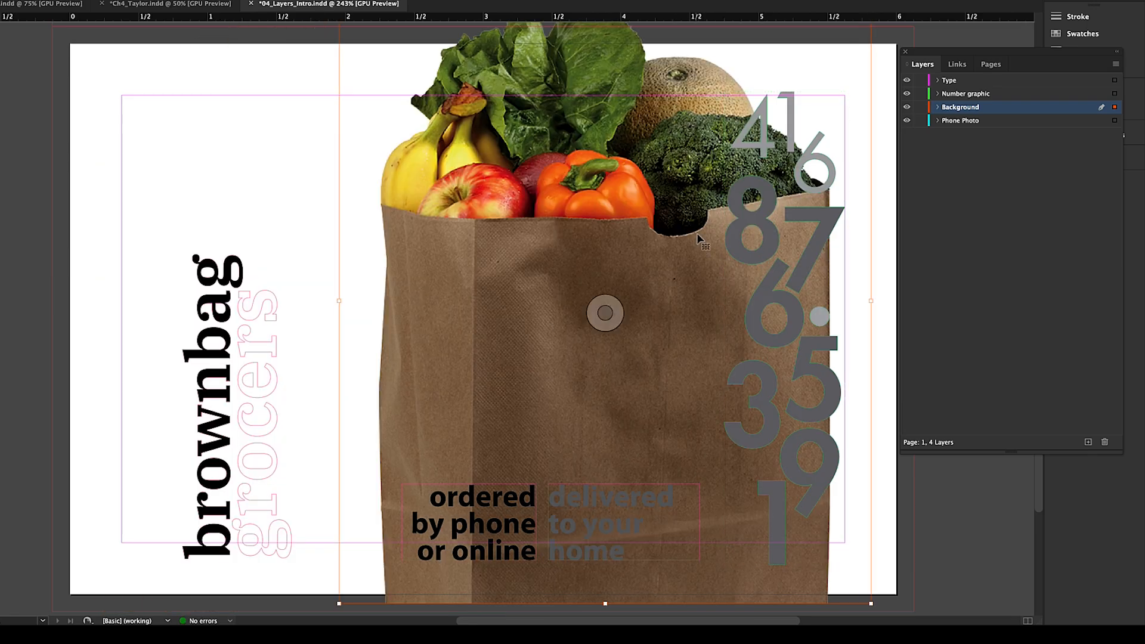
# Move the Background layer above the Number graphic layer.
pyautogui.click(953, 97)
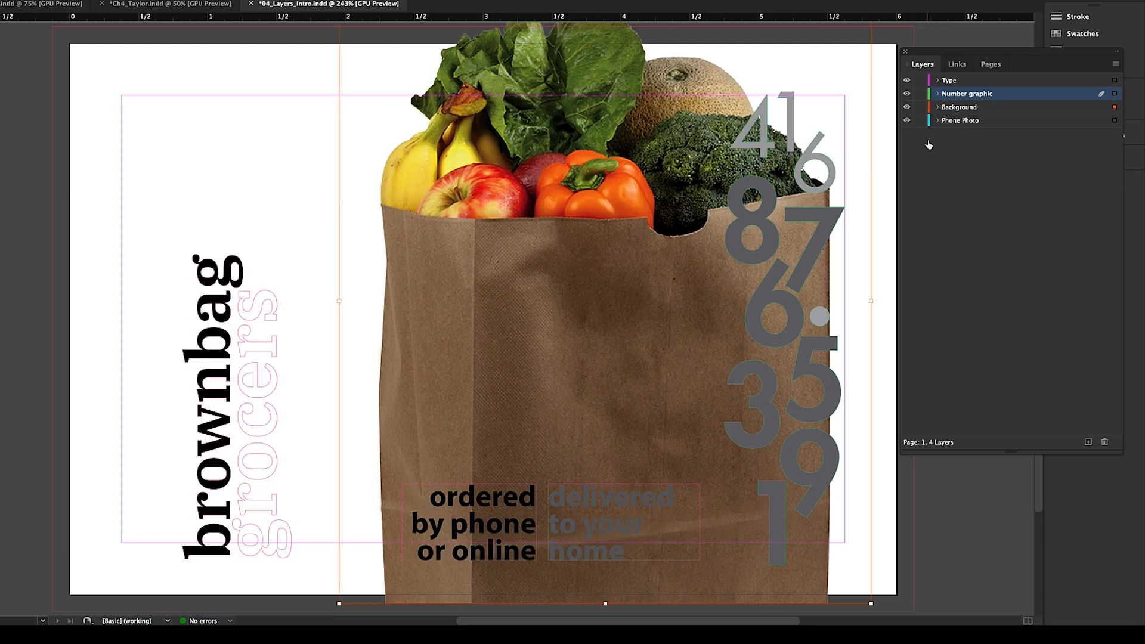
pyautogui.click(957, 111)
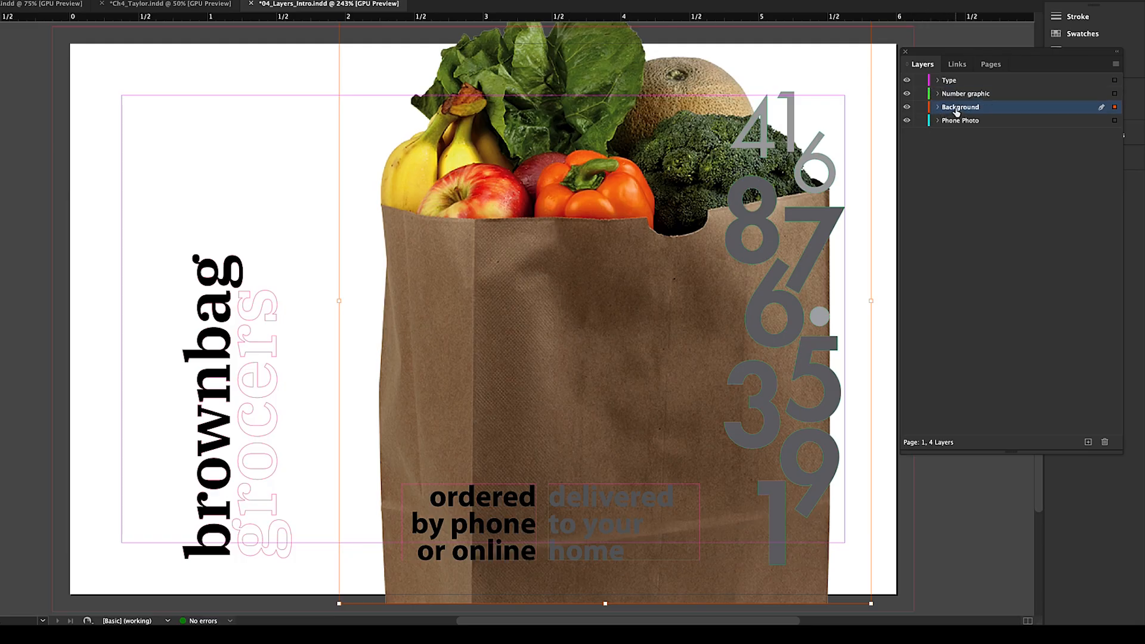
pyautogui.moveTo(956, 111); pyautogui.dragTo(955, 91)
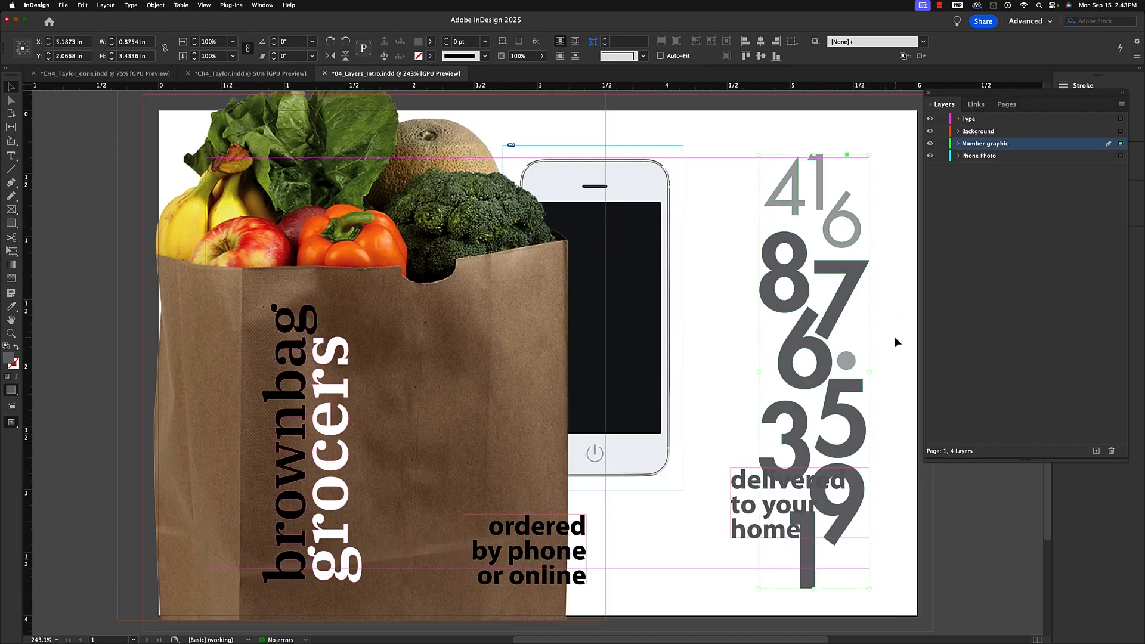
# Move the 'delivered to your home' text frame back beside 'ordered by phone or online'.
pyautogui.moveTo(768, 508); pyautogui.dragTo(631, 545)
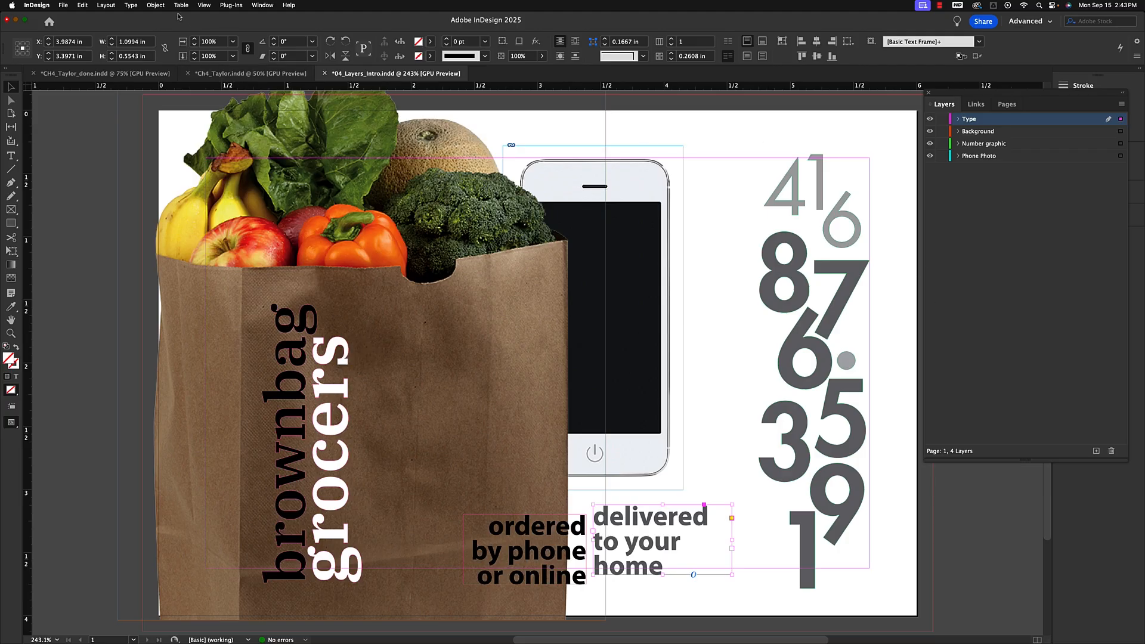
pyautogui.moveTo(182, 21); pyautogui.dragTo(190, 24)
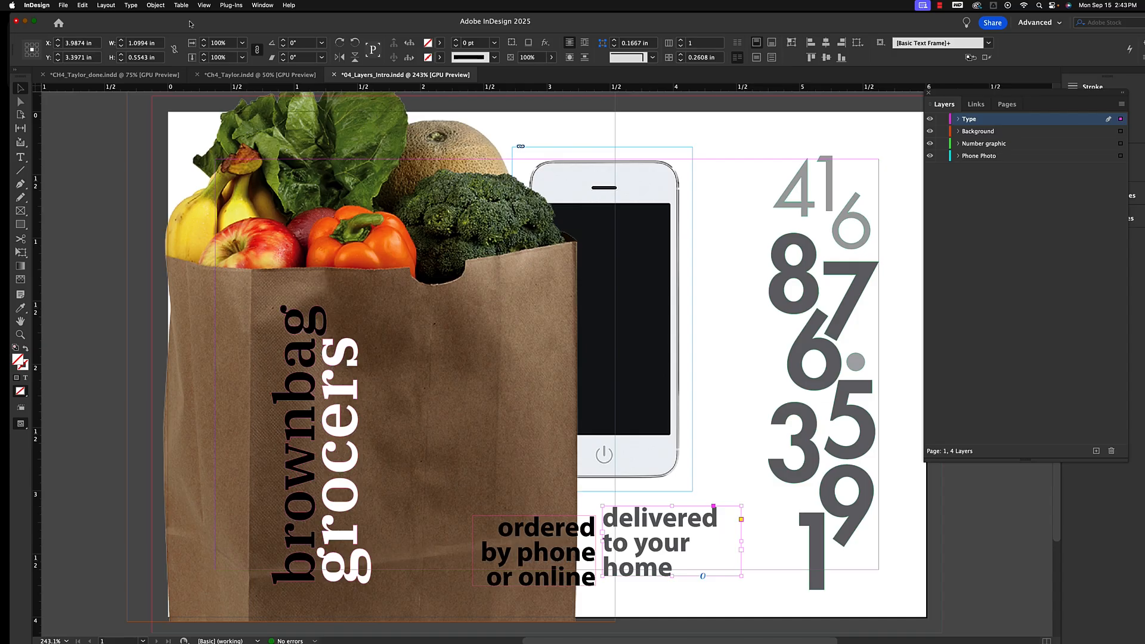
# Compare Ch4_Taylor.indd with the finished CH4_Taylor_done.indd, then return to Ch4_Taylor.indd.
pyautogui.click(230, 76)
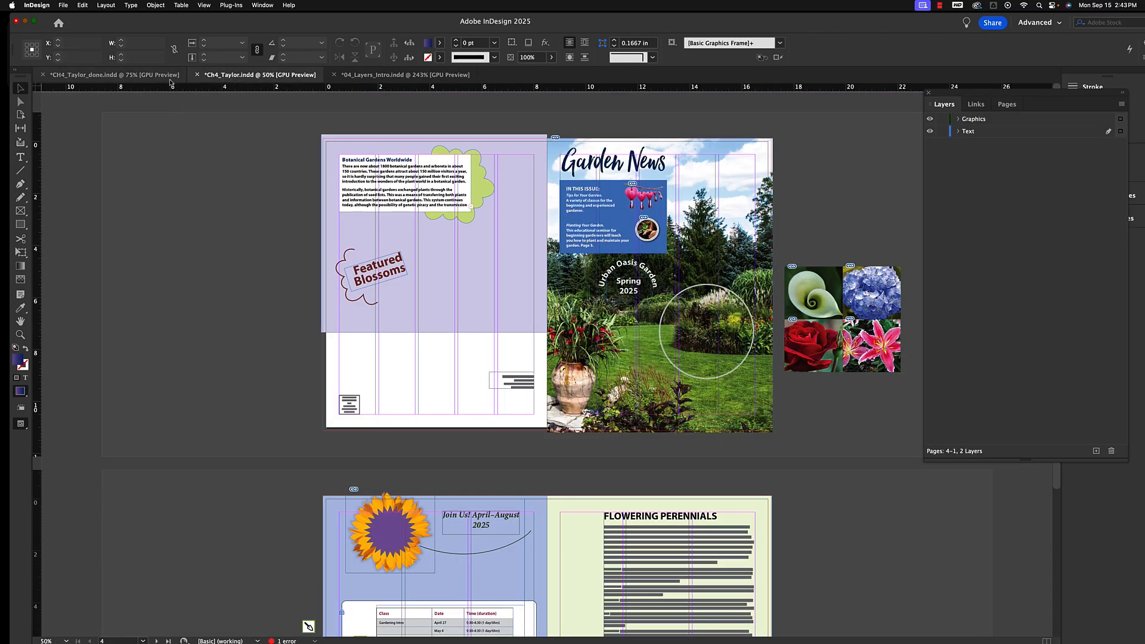
pyautogui.click(148, 76)
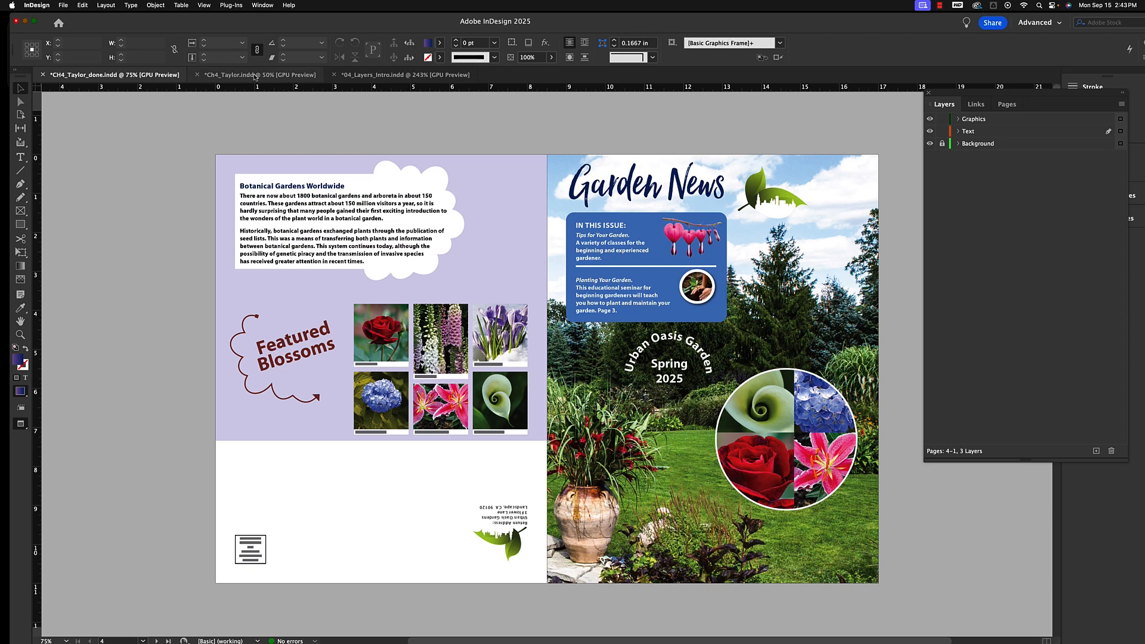
pyautogui.click(301, 76)
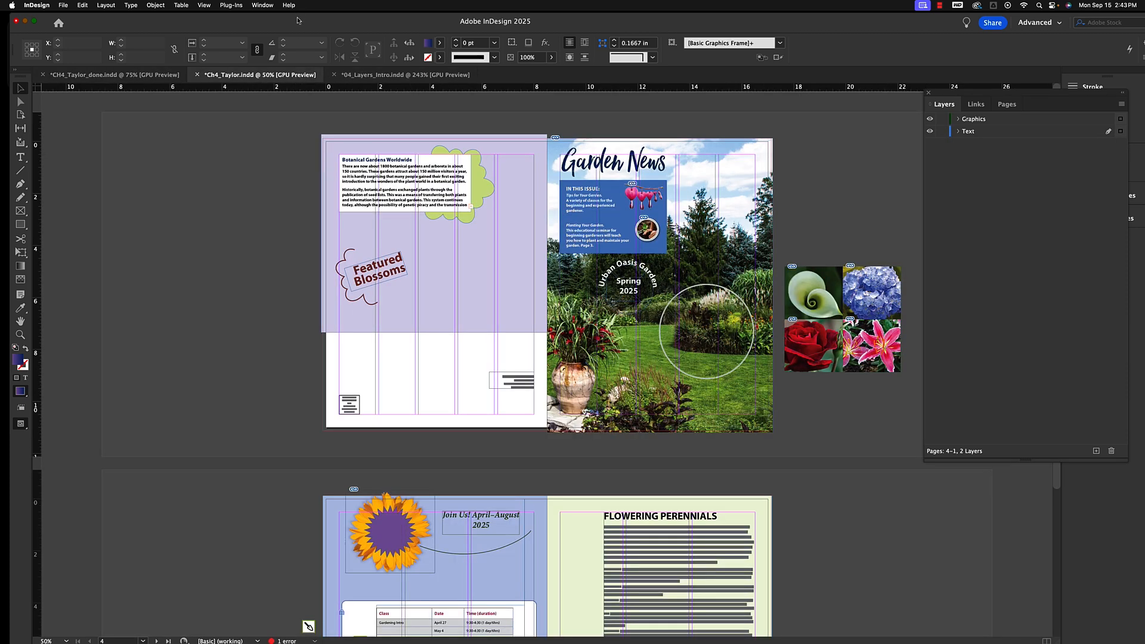
# Reposition the floating Layers panel lower on the screen.
pyautogui.moveTo(298, 20); pyautogui.dragTo(288, 22)
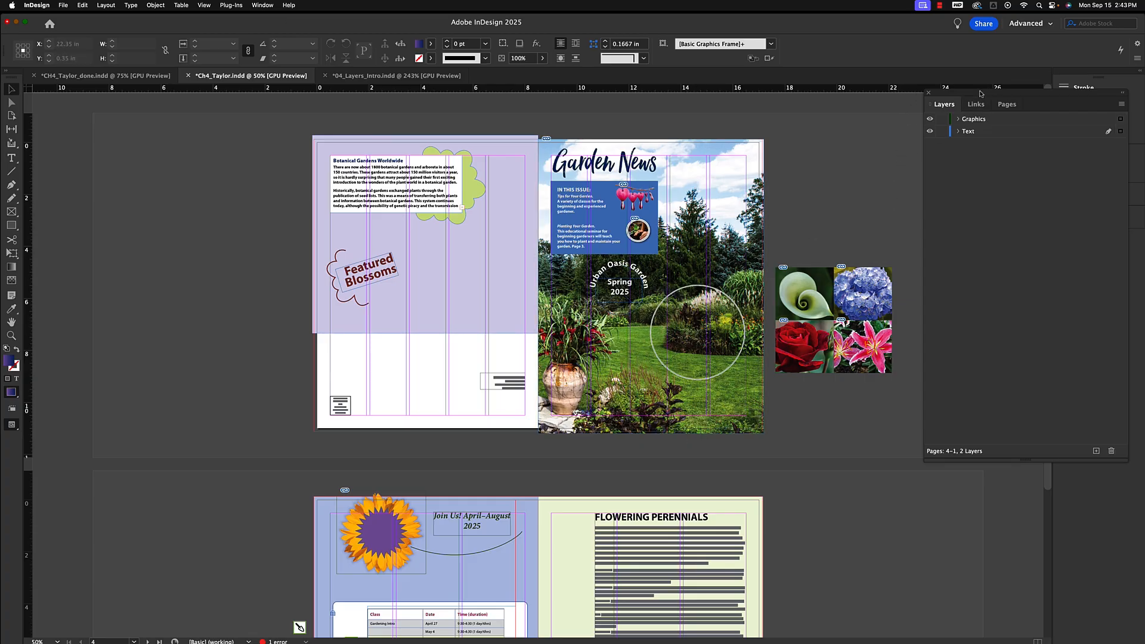
pyautogui.moveTo(982, 94); pyautogui.dragTo(966, 260)
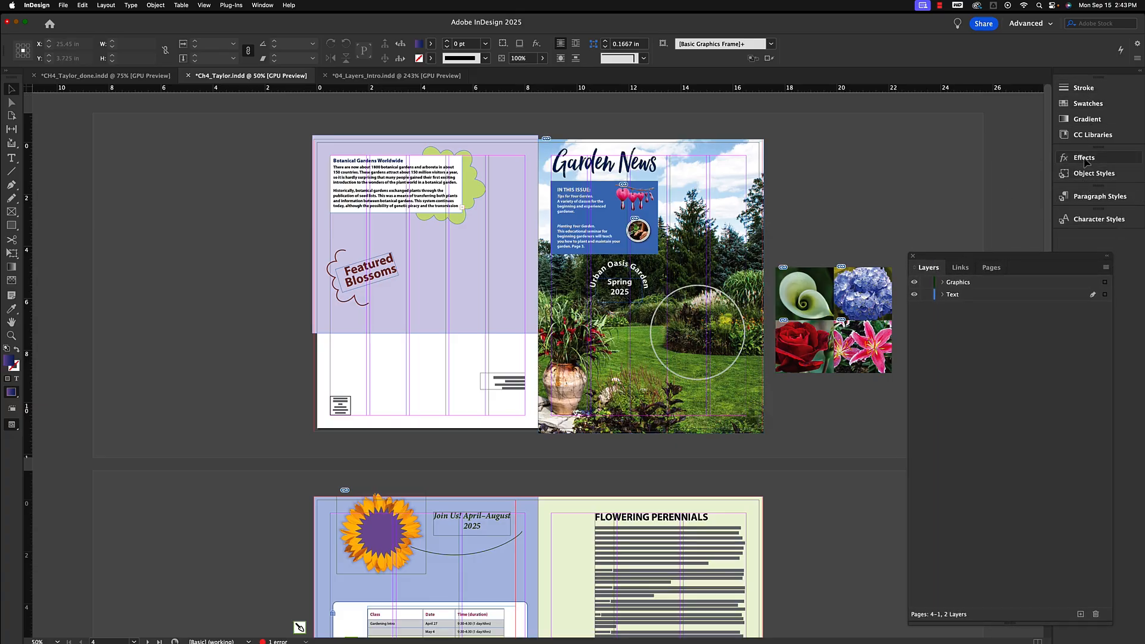
pyautogui.click(259, 4)
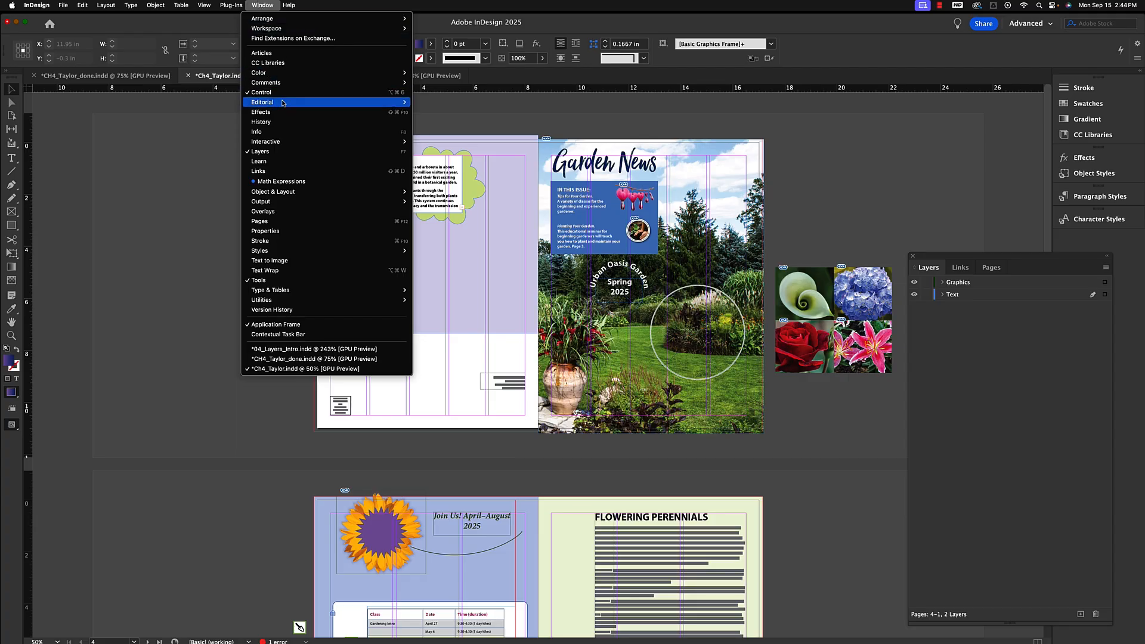
pyautogui.moveTo(263, 144)
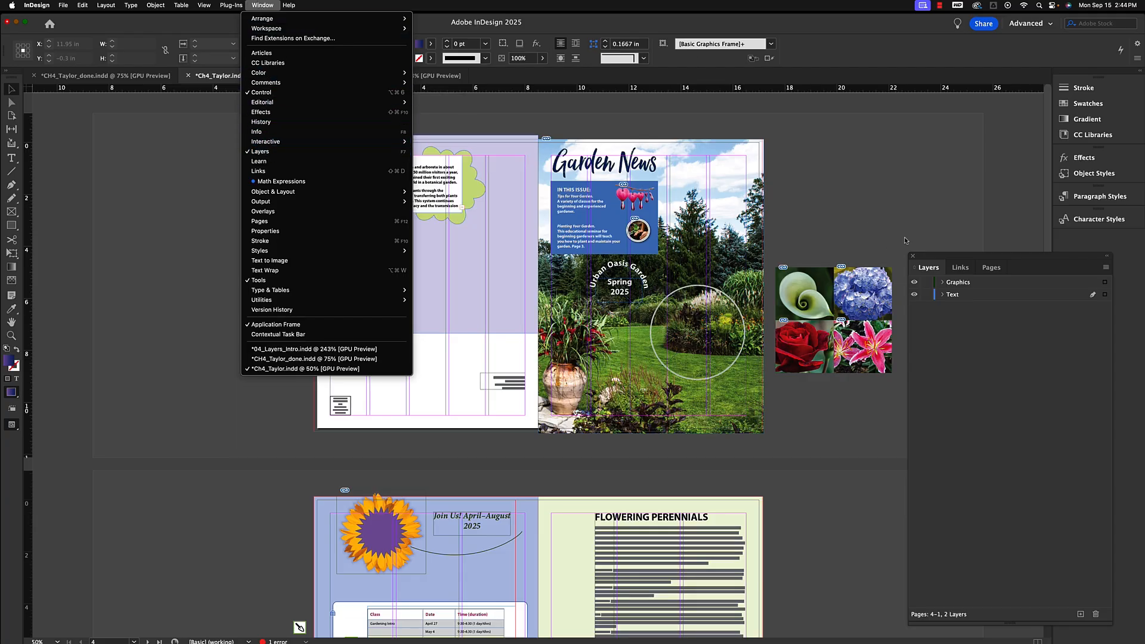
pyautogui.click(951, 260)
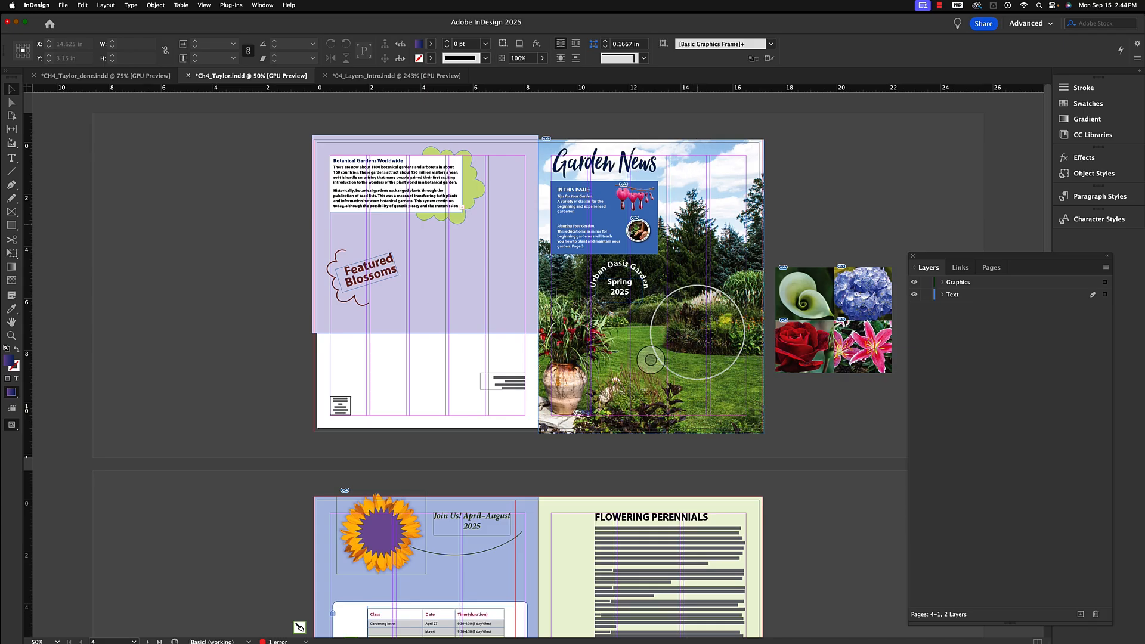
# Select the Bleeding Heart image in the cover's In This Issue box.
pyautogui.press('super+equal')
pyautogui.press('super+equal')
pyautogui.press('super+equal')
pyautogui.press('super+equal')
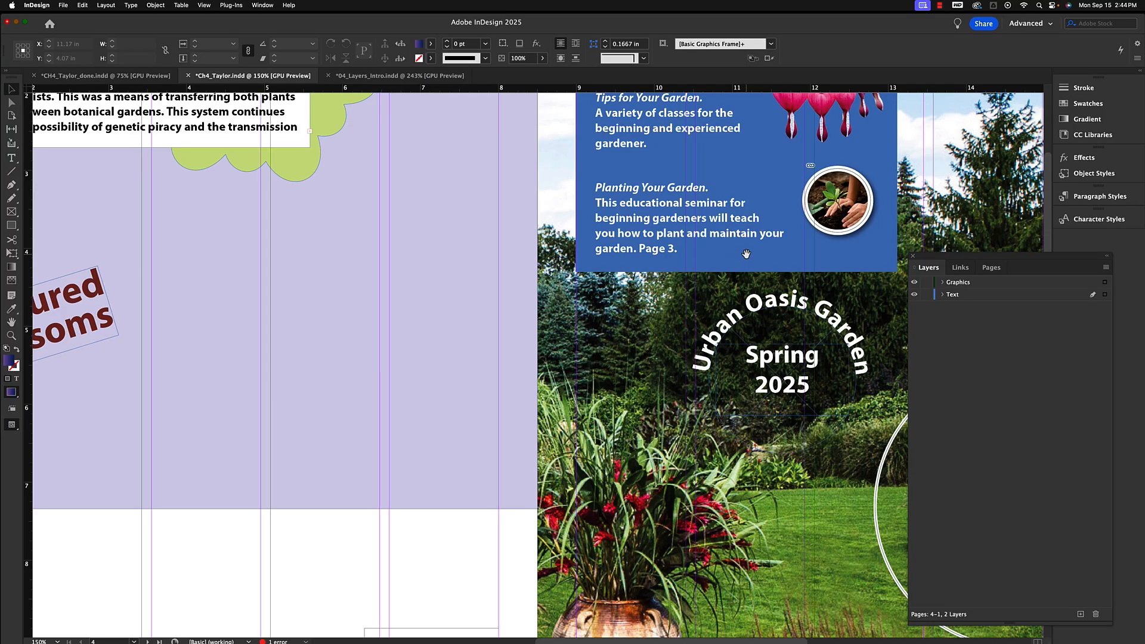
pyautogui.moveTo(746, 255); pyautogui.dragTo(569, 482)
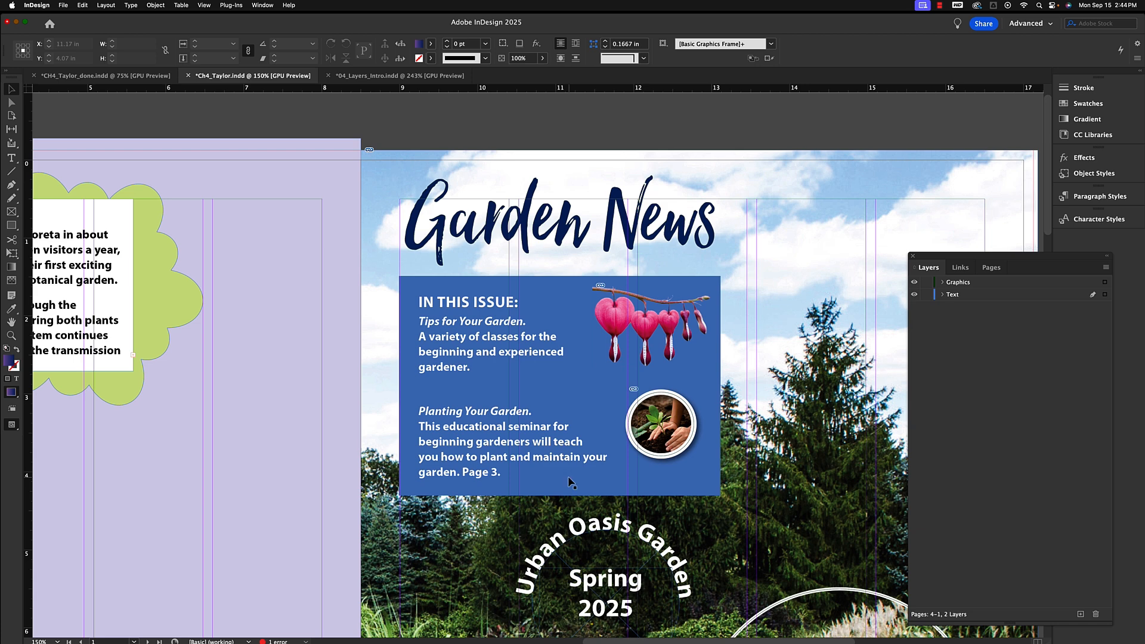
pyautogui.press('super+equal')
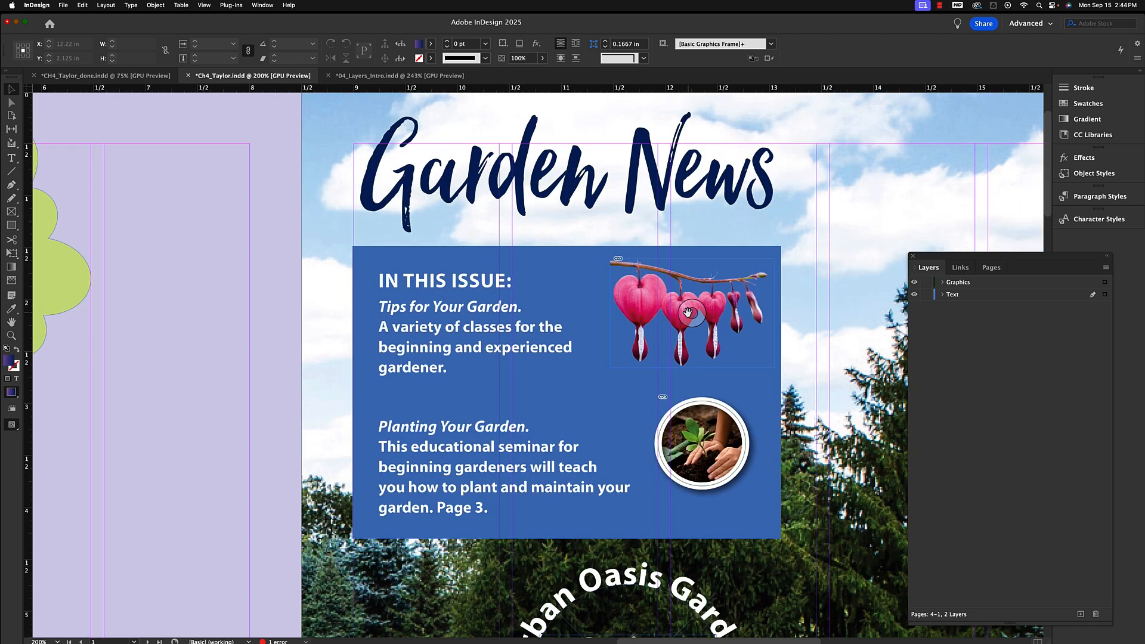
pyautogui.click(644, 303)
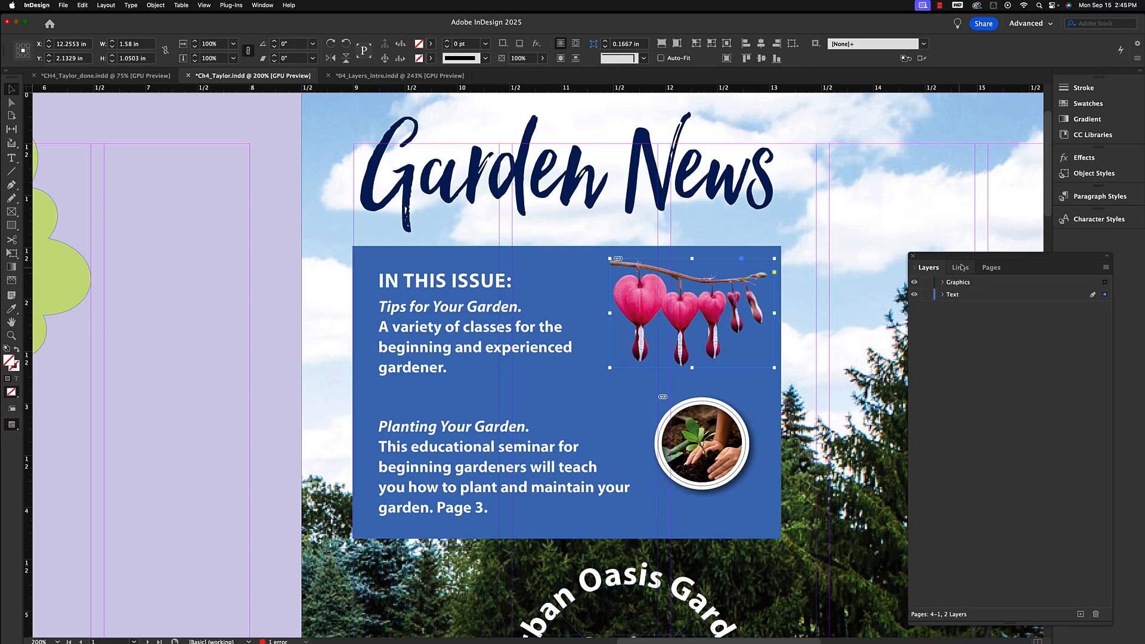
# Reposition the Layers panel higher and expand the Text and Graphics layers to list their objects.
pyautogui.moveTo(964, 258); pyautogui.dragTo(913, 209)
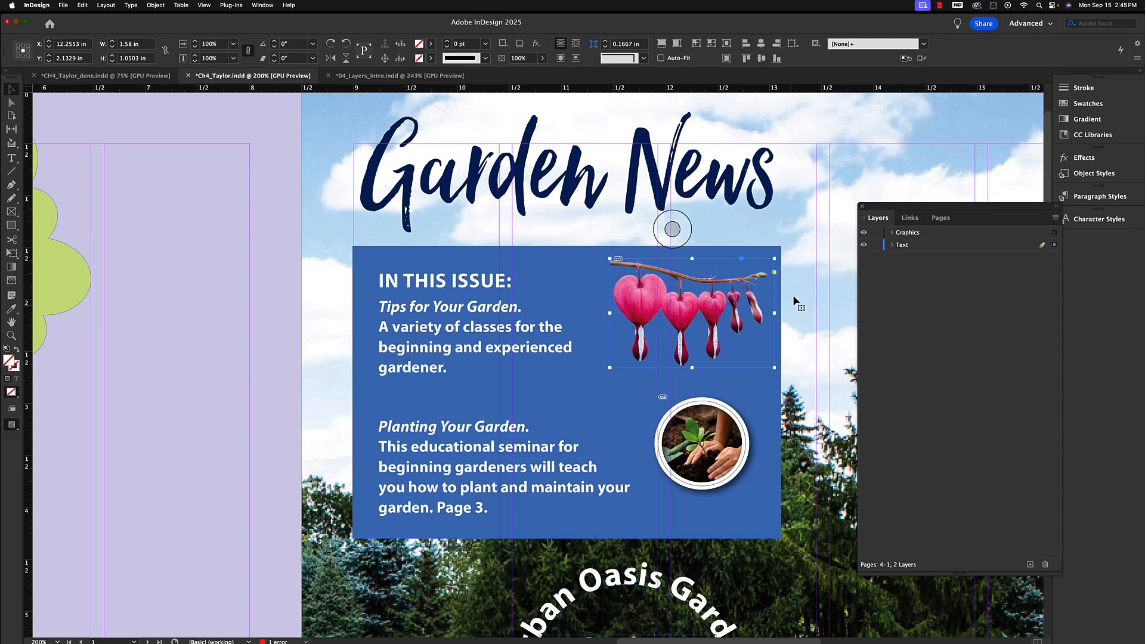
pyautogui.click(892, 245)
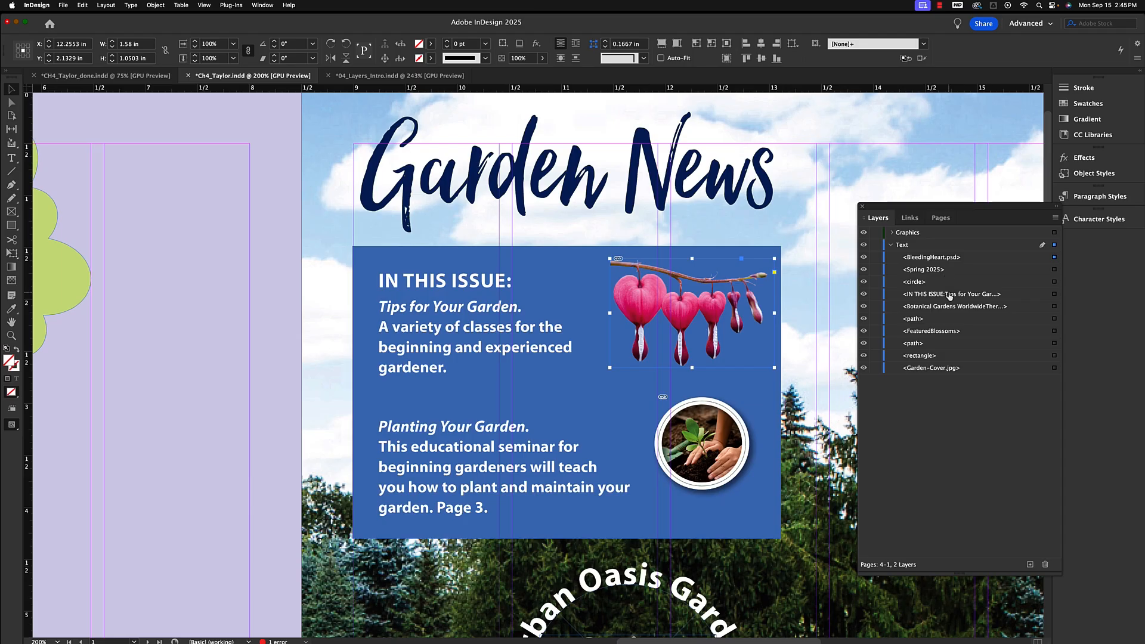
pyautogui.click(891, 233)
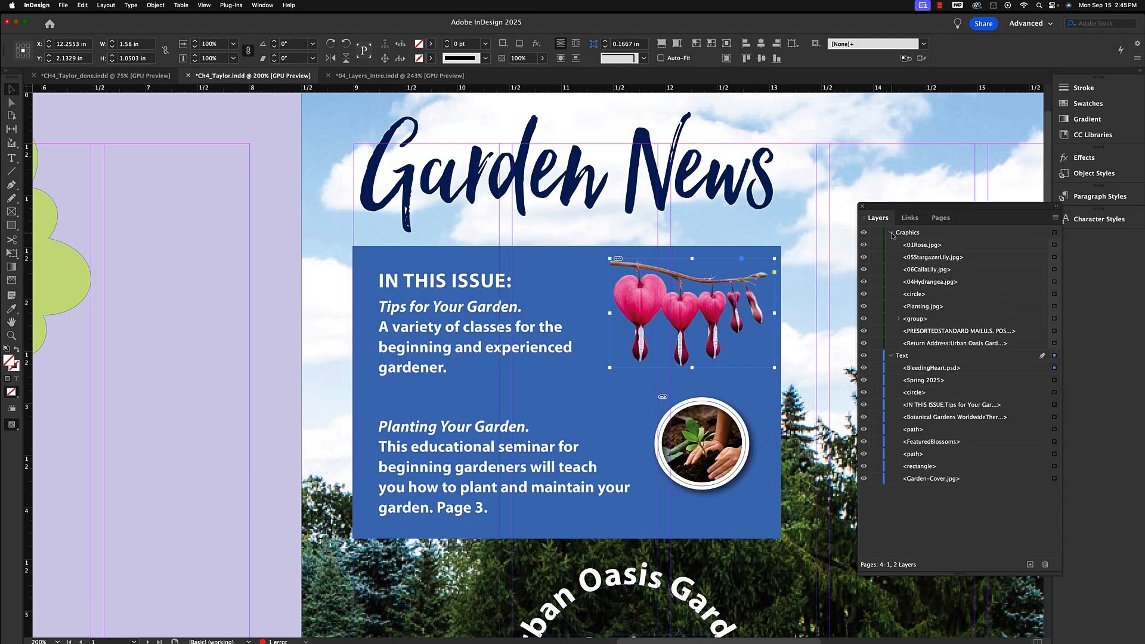
# Move the BleedingHeart.psd object from the Text layer into the Graphics layer and collapse the Text layer.
pyautogui.click(922, 370)
pyautogui.moveTo(923, 371); pyautogui.dragTo(921, 244)
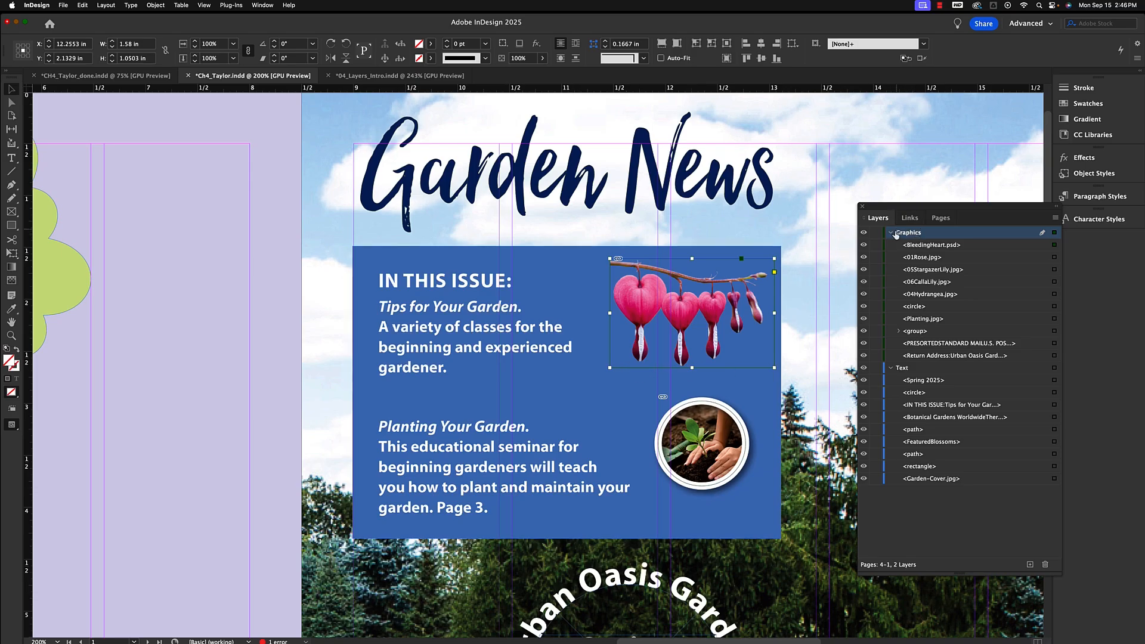
pyautogui.click(891, 368)
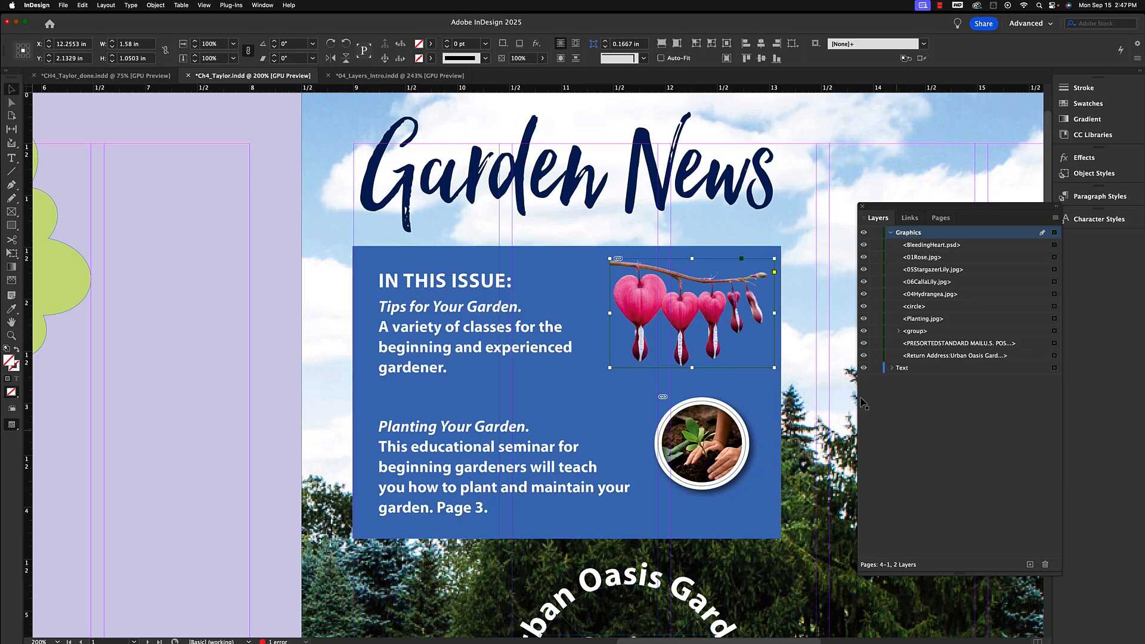
pyautogui.click(909, 418)
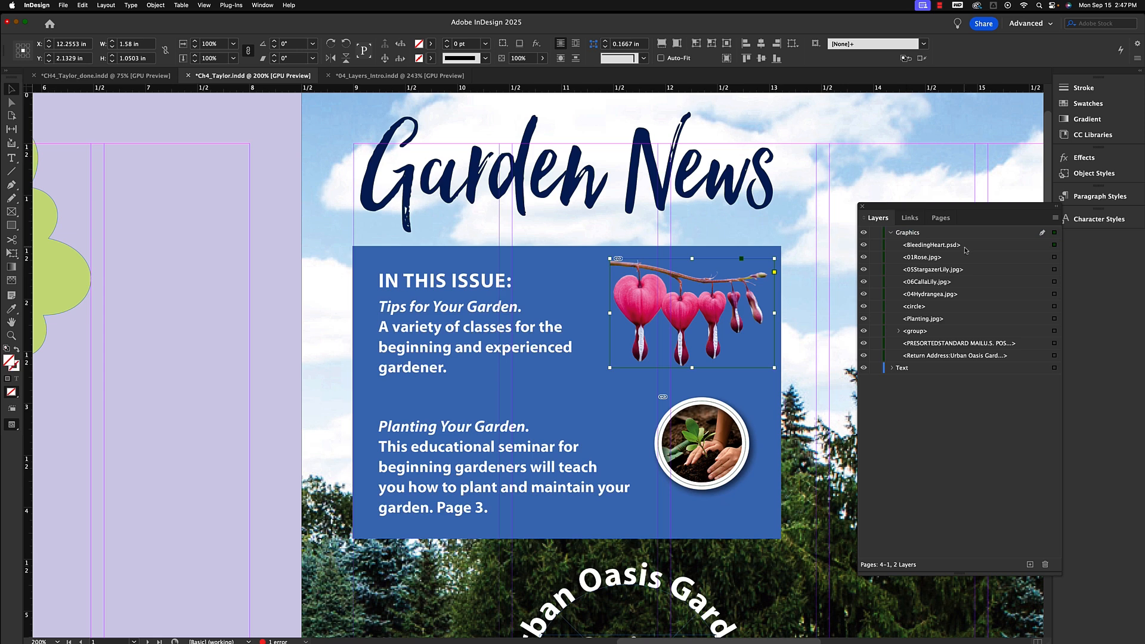
# Restack BleedingHeart.psd just below 01Rose.jpg within the Graphics layer.
pyautogui.click(935, 248)
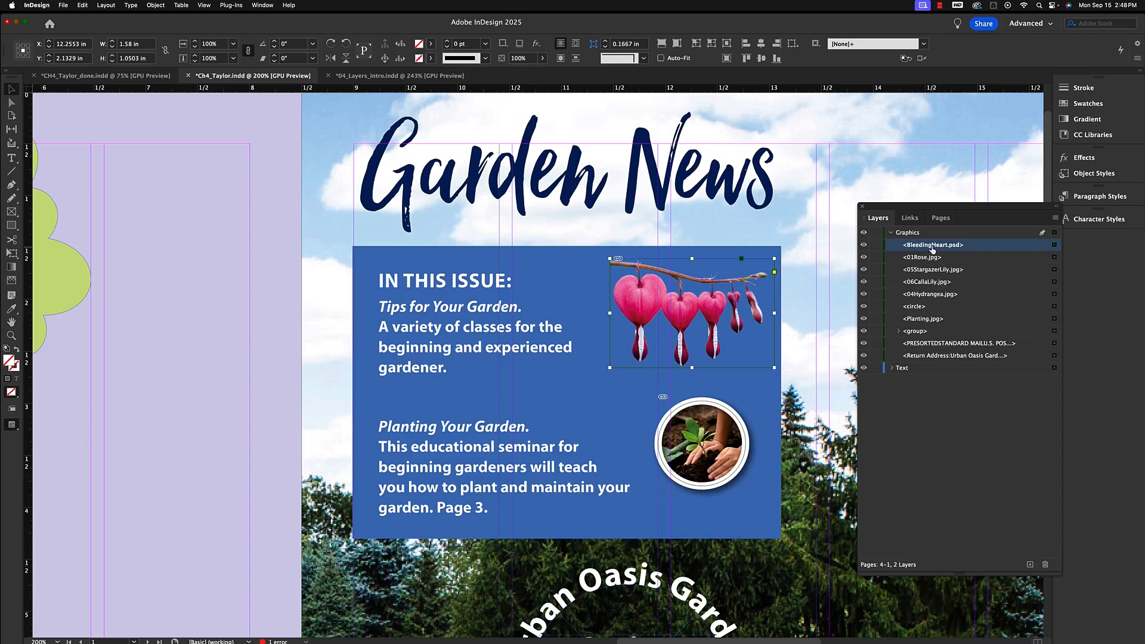
pyautogui.moveTo(931, 246); pyautogui.dragTo(926, 296)
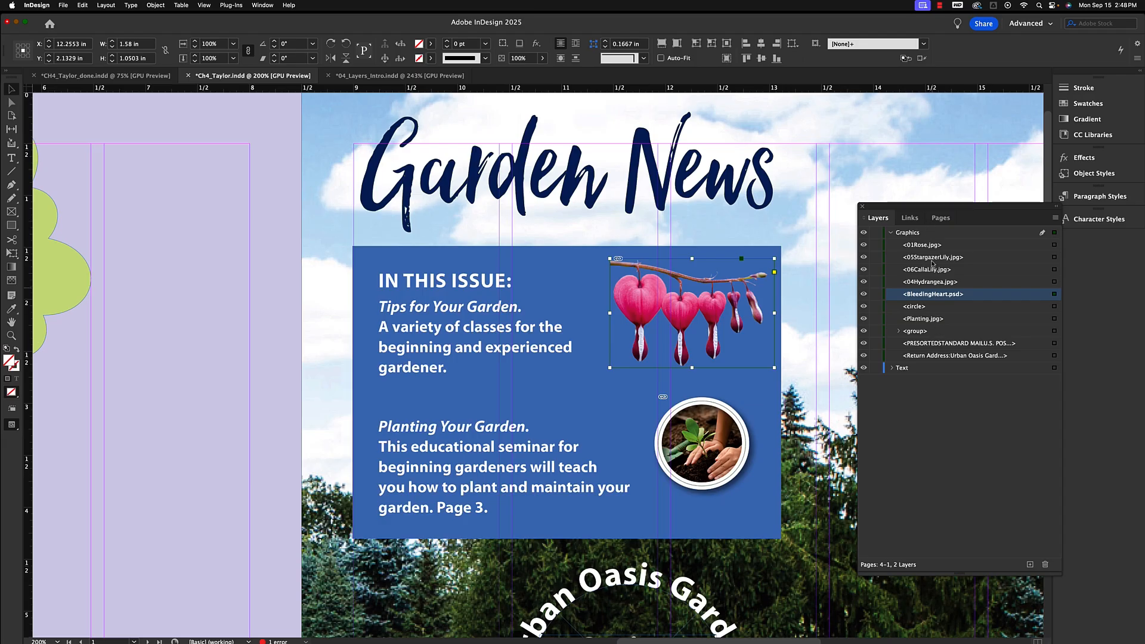
pyautogui.moveTo(932, 297); pyautogui.dragTo(928, 253)
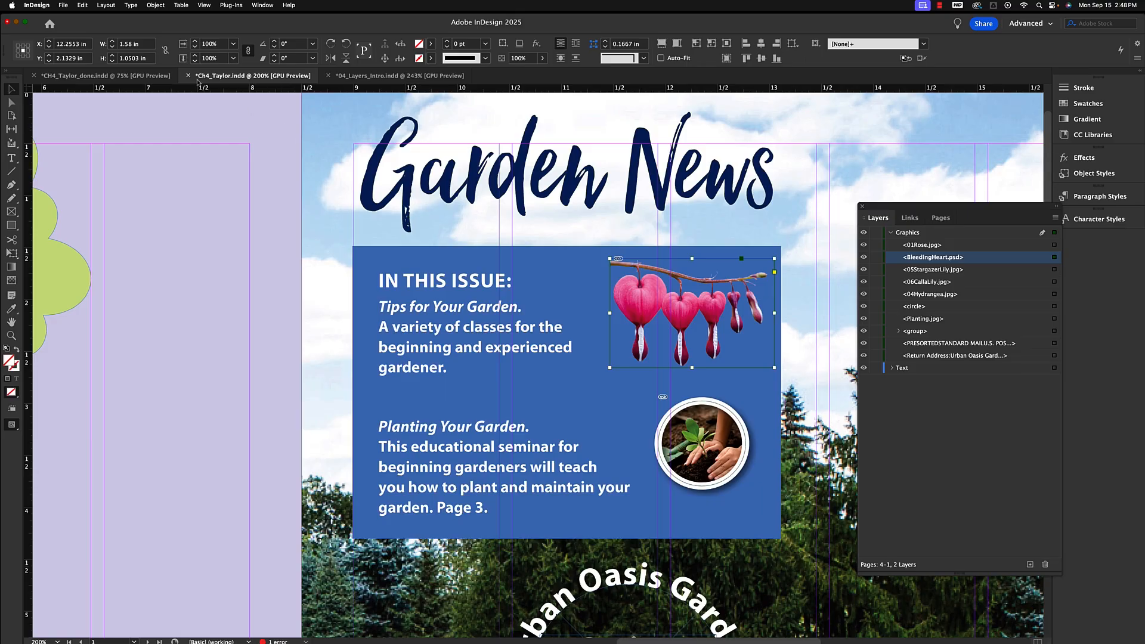
# Send BleedingHeart.psd to the back of the Graphics layer.
pyautogui.click(155, 6)
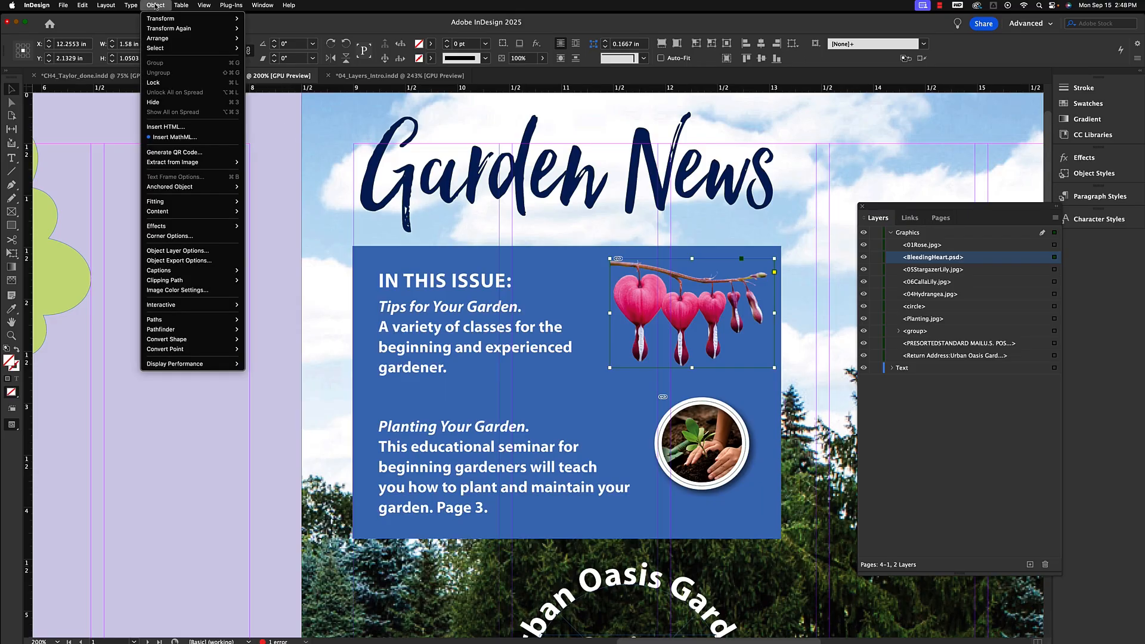
pyautogui.moveTo(161, 42)
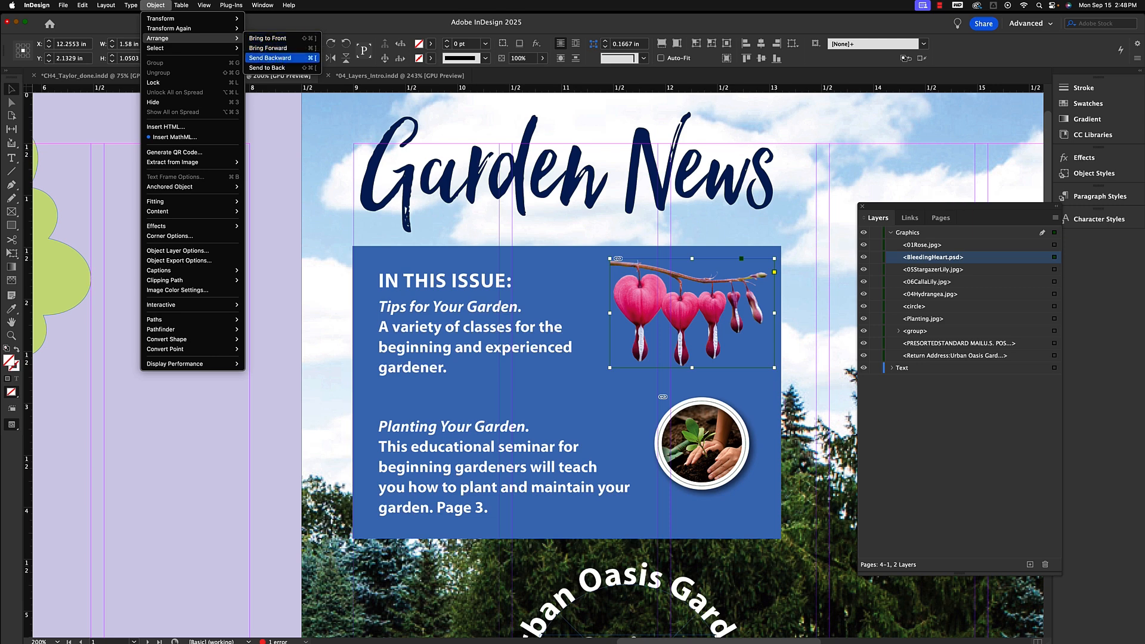
pyautogui.click(279, 69)
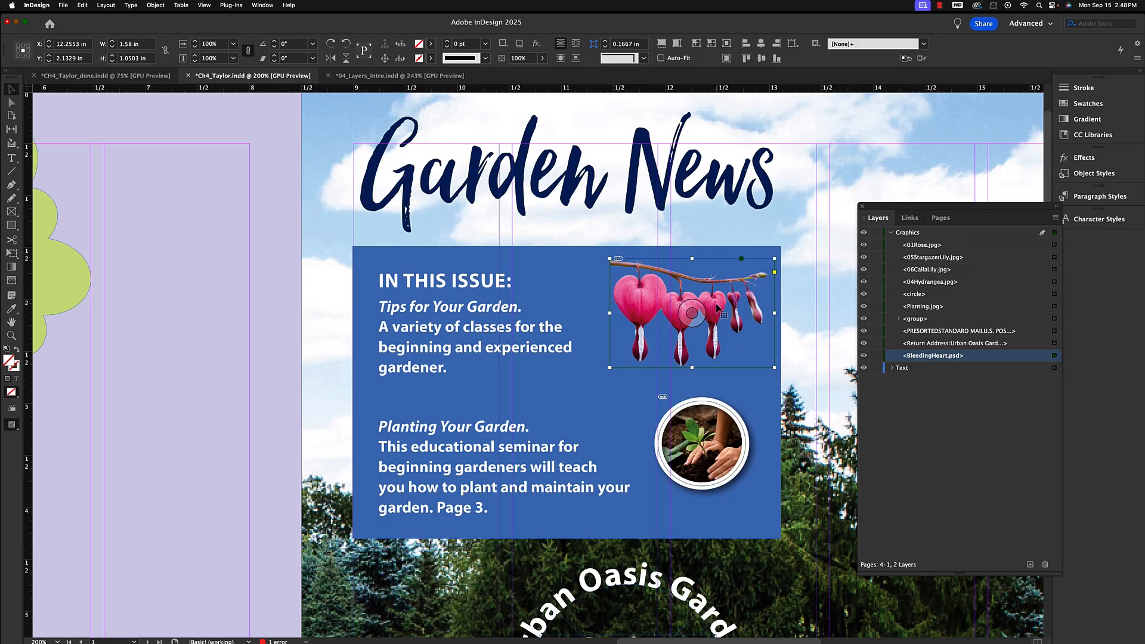
# Expand the Text layer and move BleedingHeart.psd to the top of it.
pyautogui.click(892, 368)
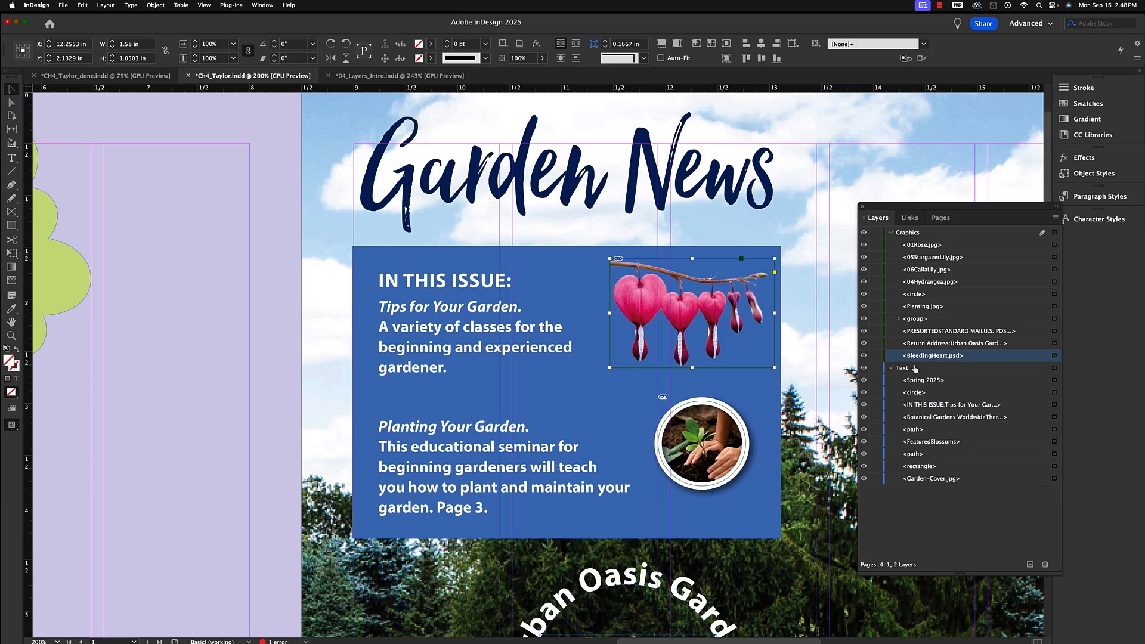
pyautogui.moveTo(927, 359); pyautogui.dragTo(927, 376)
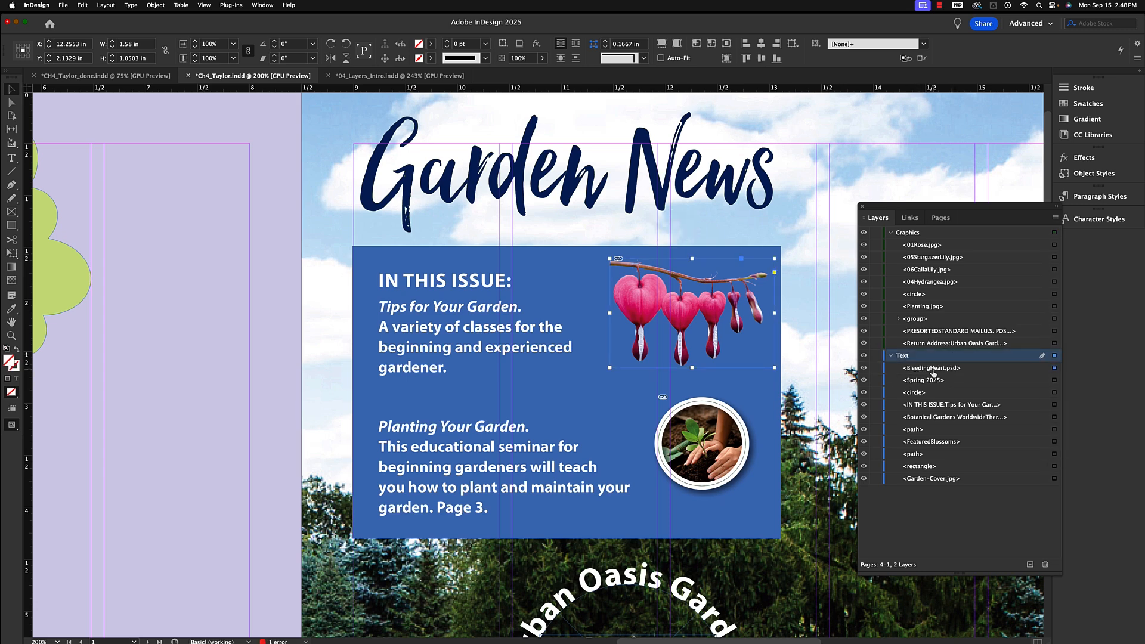
pyautogui.click(919, 368)
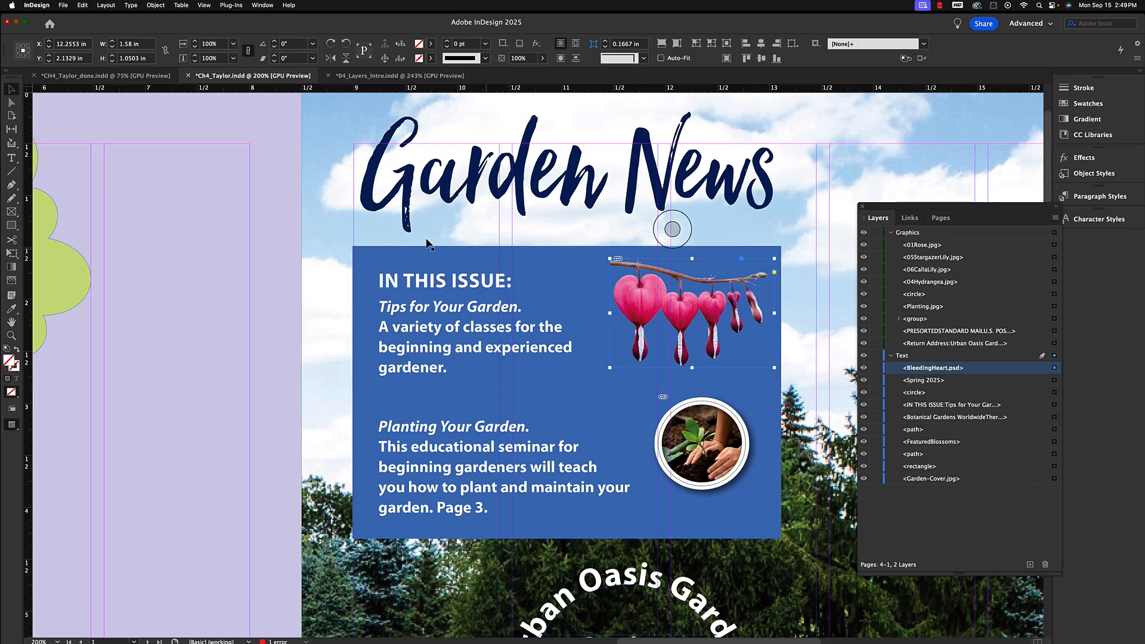
# Send BleedingHeart.psd to the back of the Text layer.
pyautogui.click(156, 6)
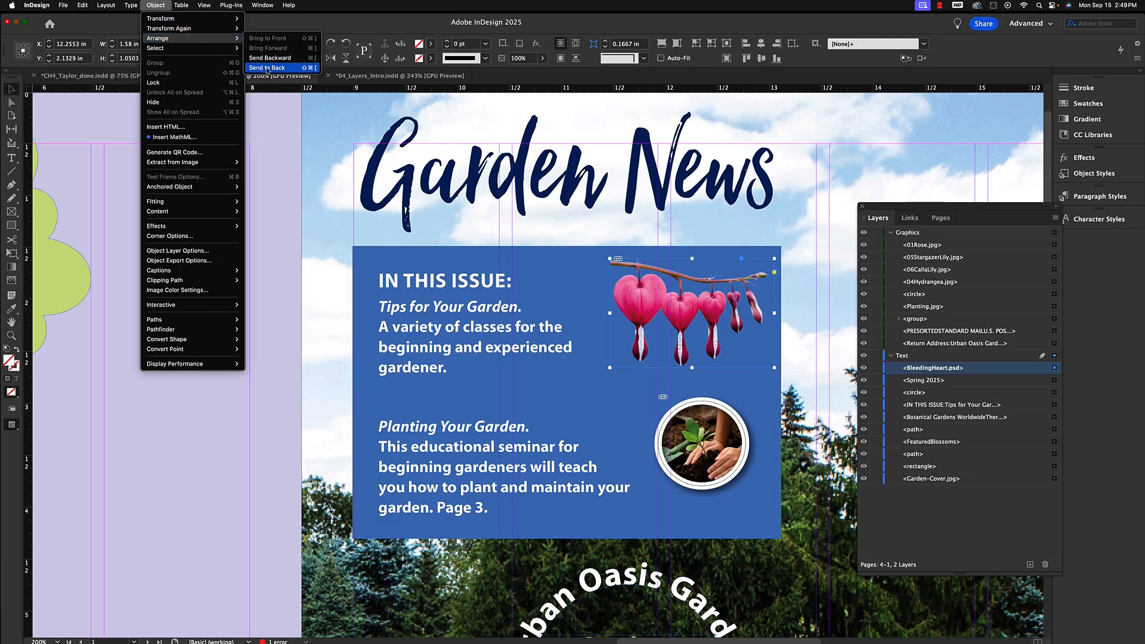
pyautogui.click(268, 68)
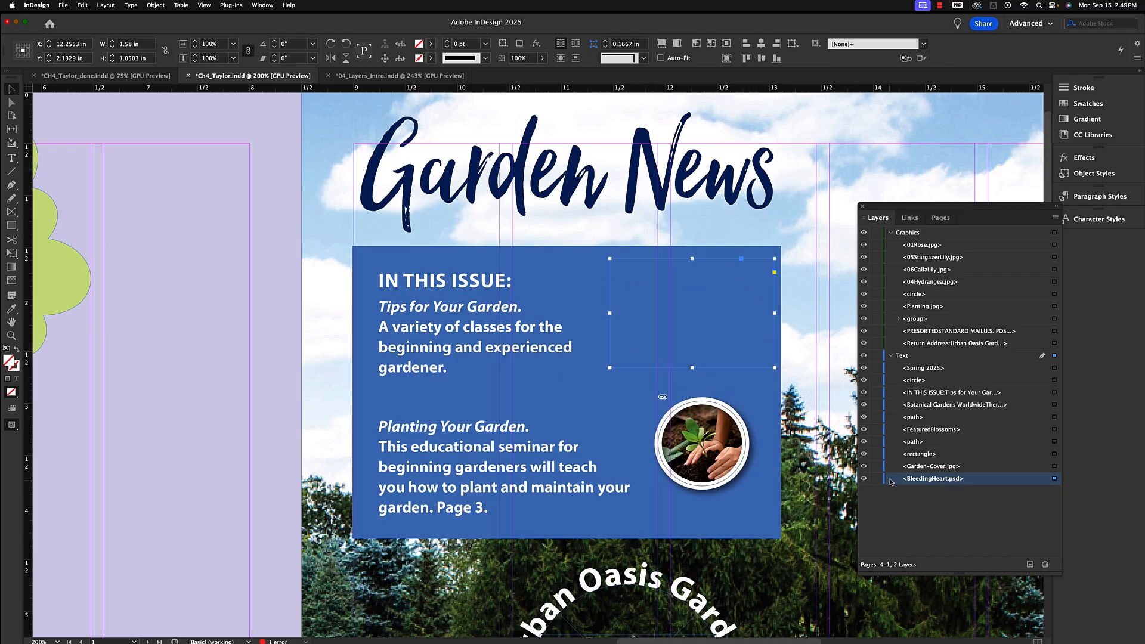
# Temporarily hide and reshow the rectangle object and the IN THIS ISSUE text frame to check stacking.
pyautogui.click(864, 454)
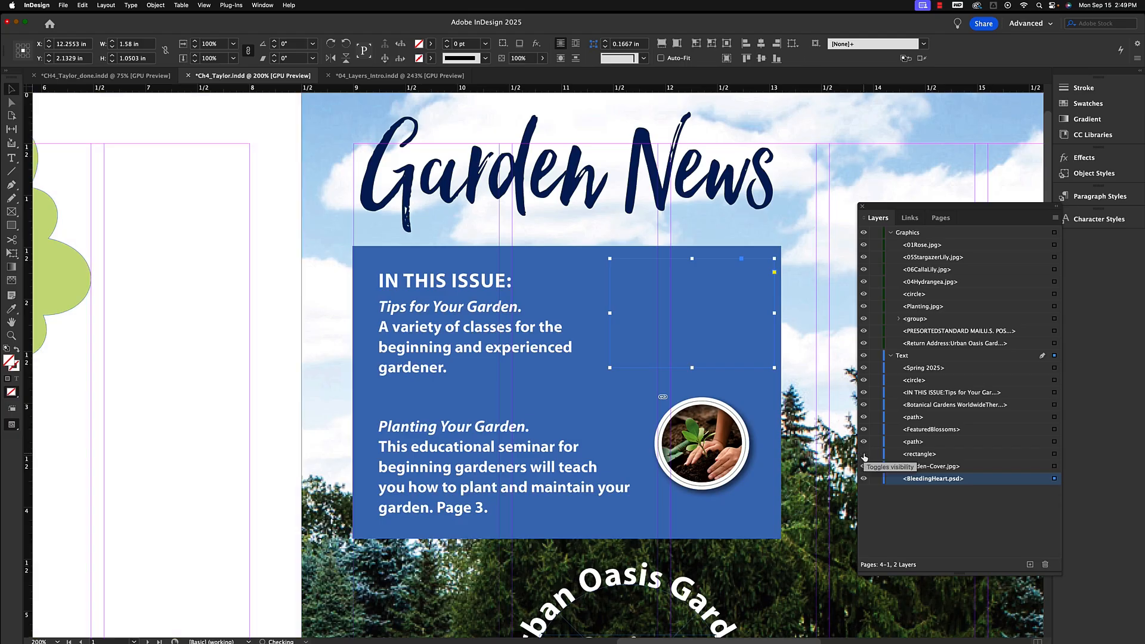
pyautogui.click(864, 455)
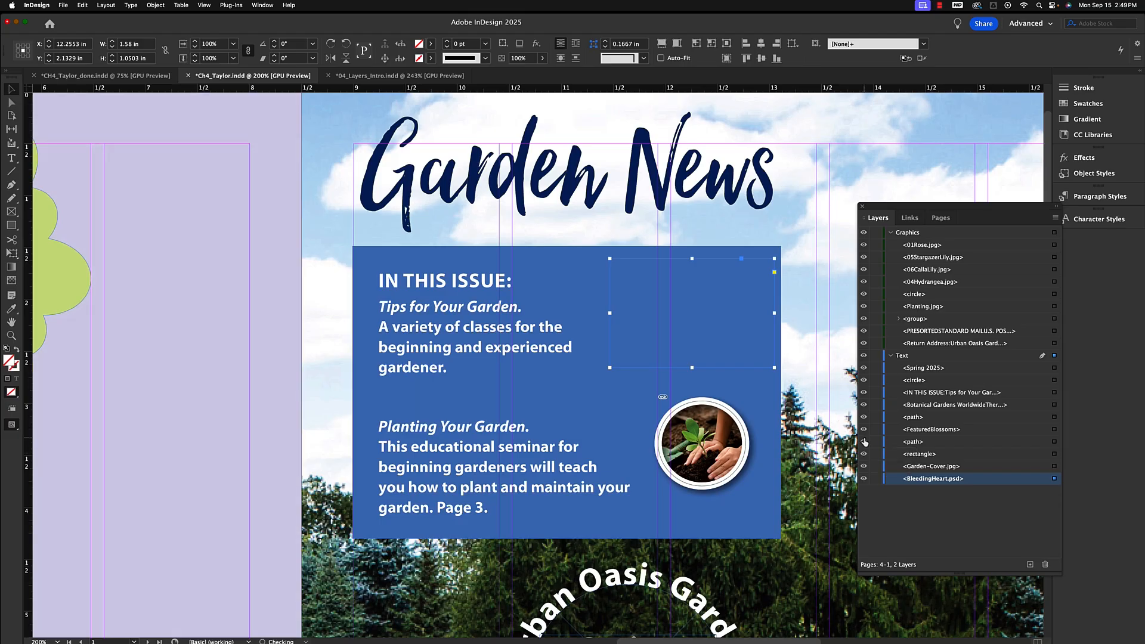
pyautogui.click(761, 405)
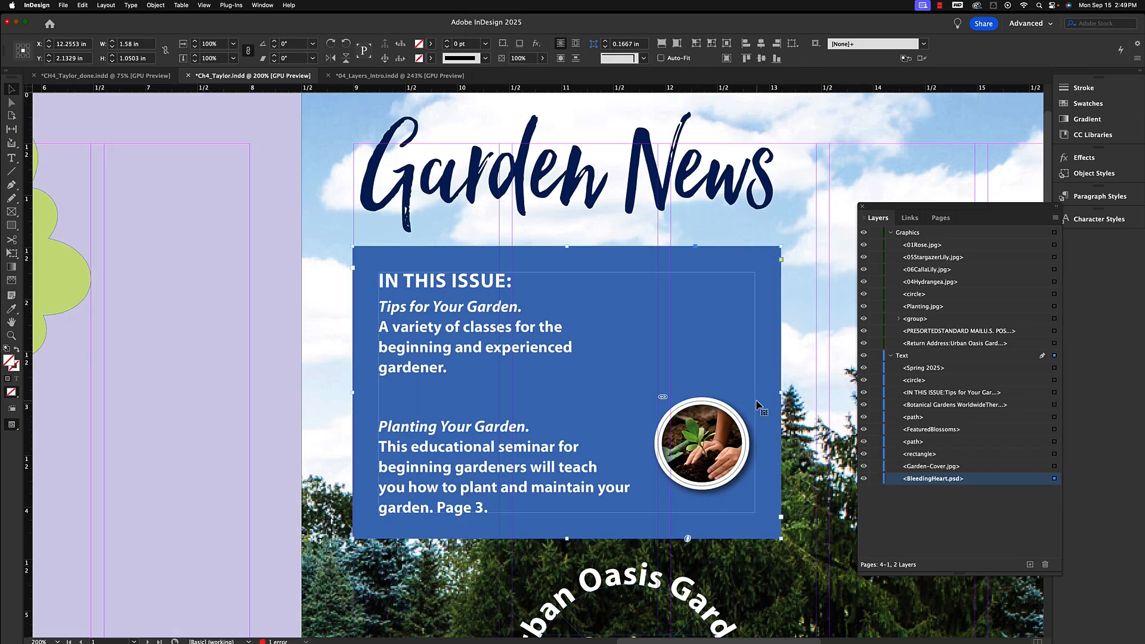
pyautogui.click(864, 394)
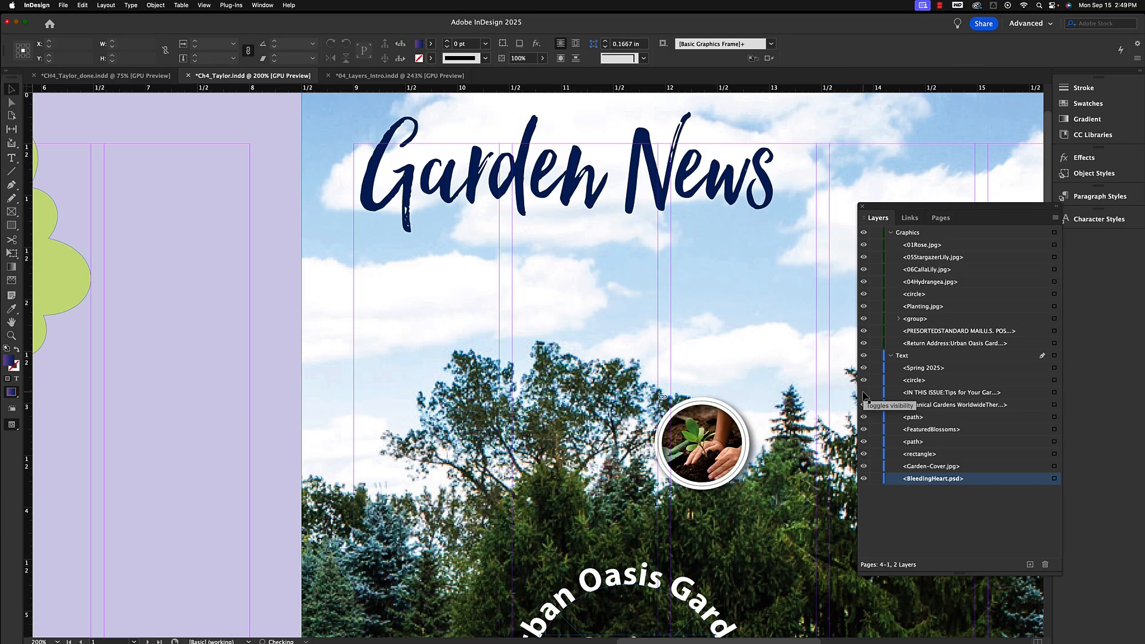
pyautogui.click(864, 394)
# Toggle the visibility of the path object and the IN THIS ISSUE frame off and on again.
pyautogui.click(933, 396)
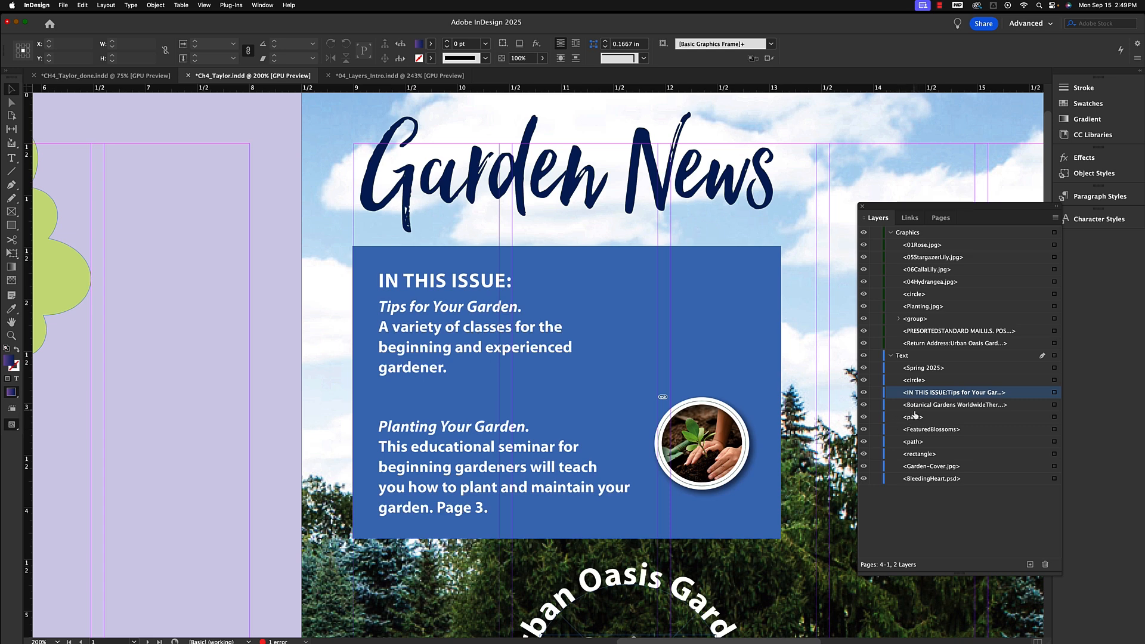
pyautogui.click(864, 418)
pyautogui.click(864, 418)
pyautogui.click(865, 419)
pyautogui.click(864, 418)
pyautogui.click(863, 393)
pyautogui.click(864, 392)
# Select BleedingHeart.psd and restore it to the top of the Text layer.
pyautogui.click(940, 479)
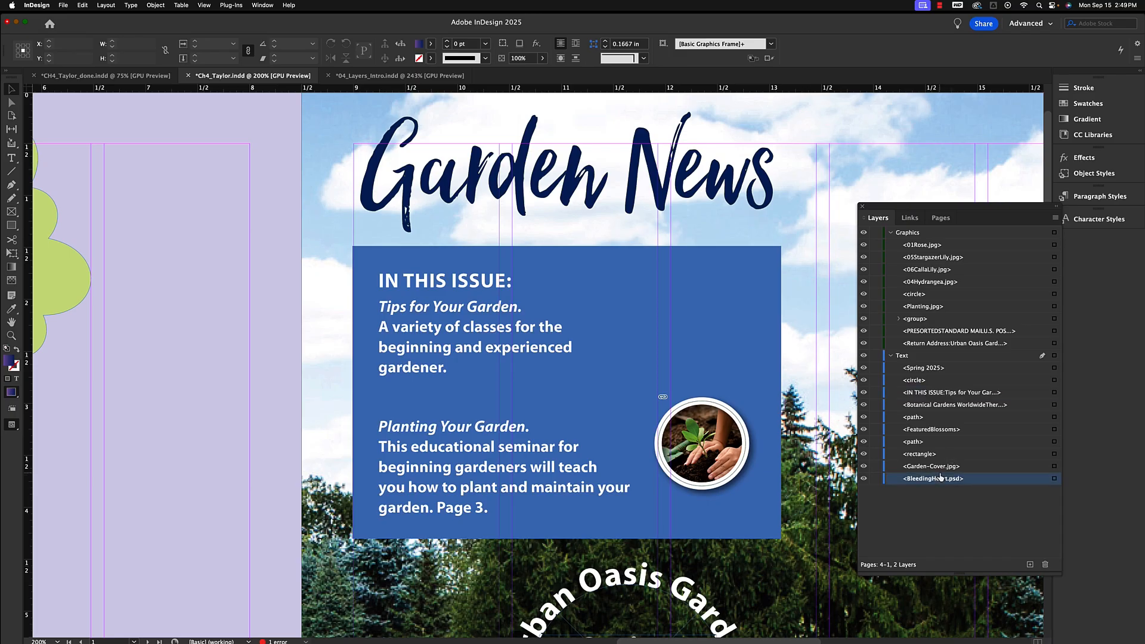
pyautogui.click(1054, 479)
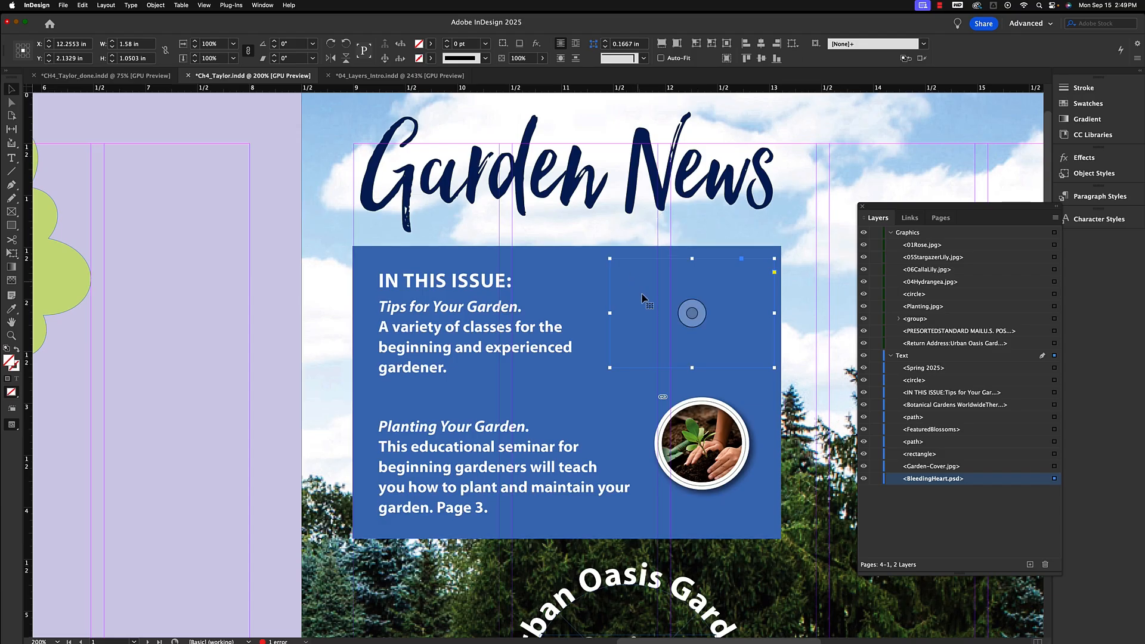
pyautogui.moveTo(929, 484); pyautogui.dragTo(924, 370)
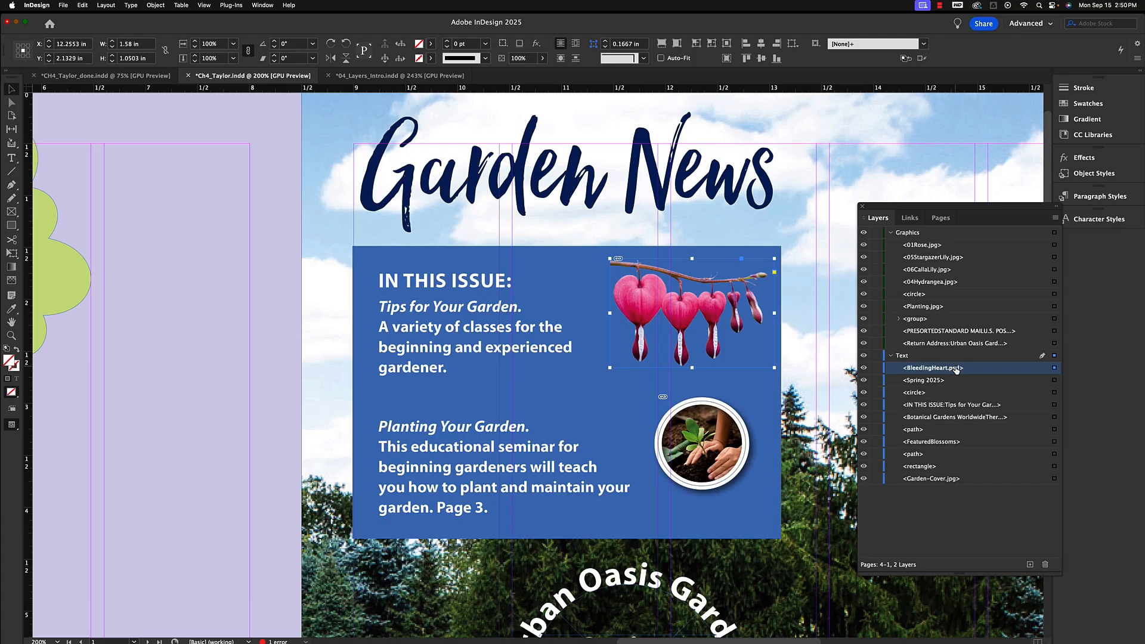
# Send BleedingHeart.psd to the back of the Text layer, deselect all, and undo four steps.
pyautogui.press('super+shift+bracketleft')
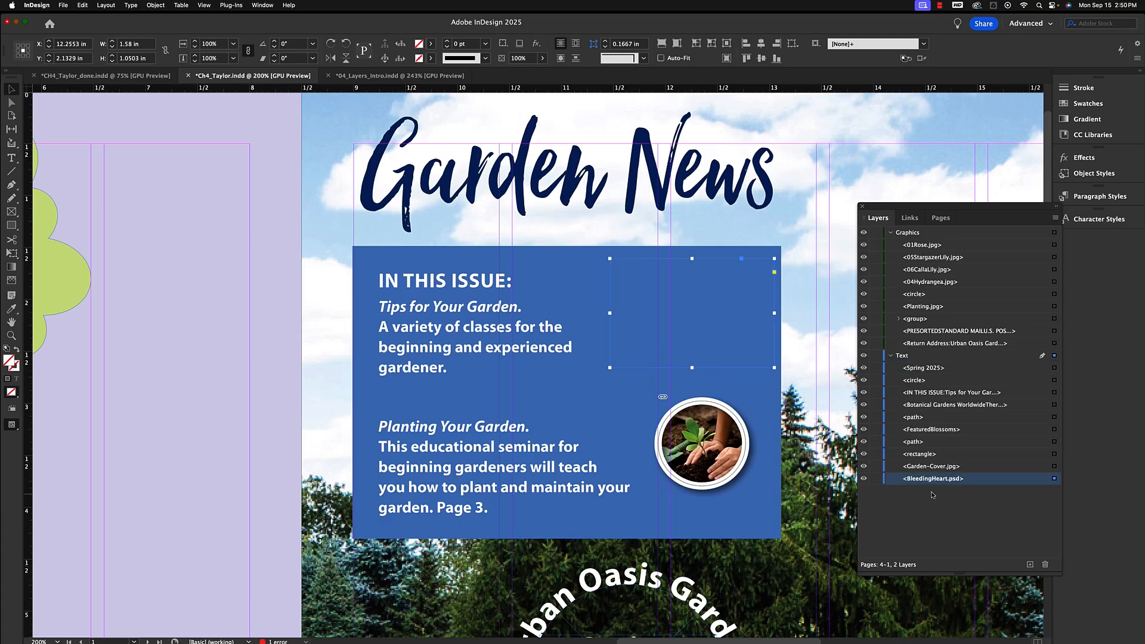
pyautogui.press('super+shift+a')
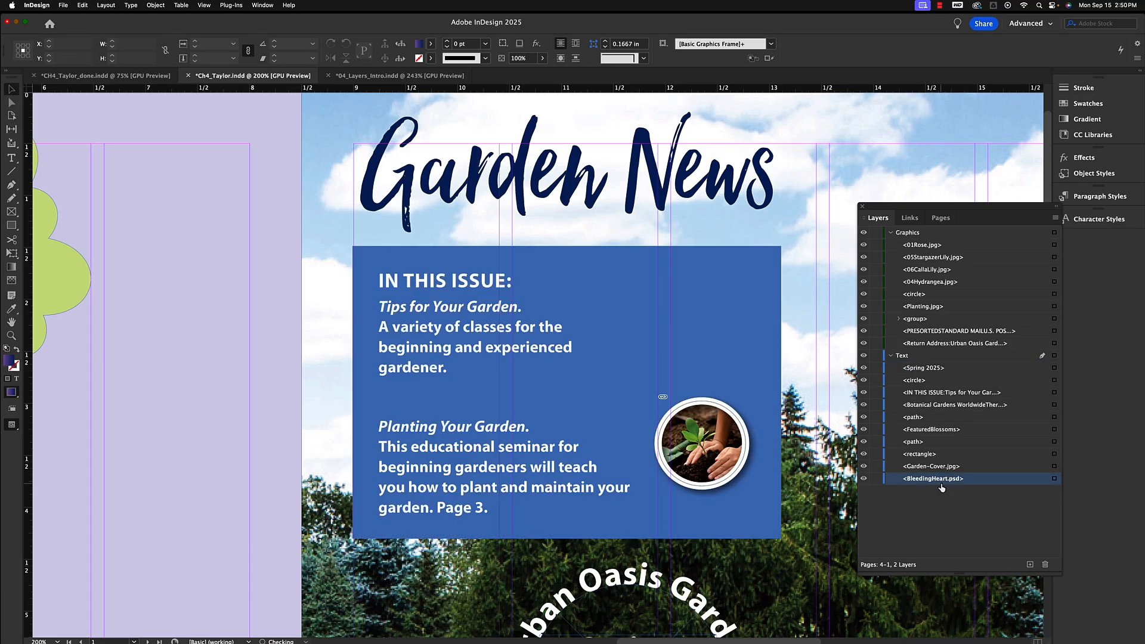
pyautogui.press('super+z')
pyautogui.press('super+z')
pyautogui.press('super+z')
pyautogui.press('super+z')
# Undo two more steps and select BleedingHeart.psd on the Graphics layer.
pyautogui.press('super+z')
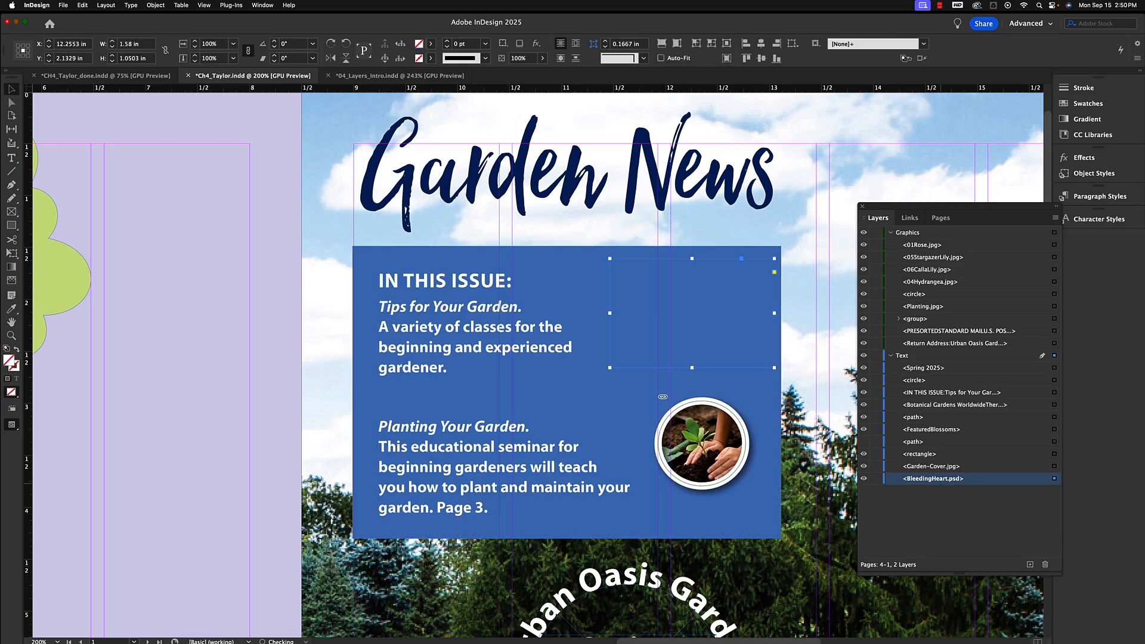
pyautogui.press('super+z')
pyautogui.press('super+z')
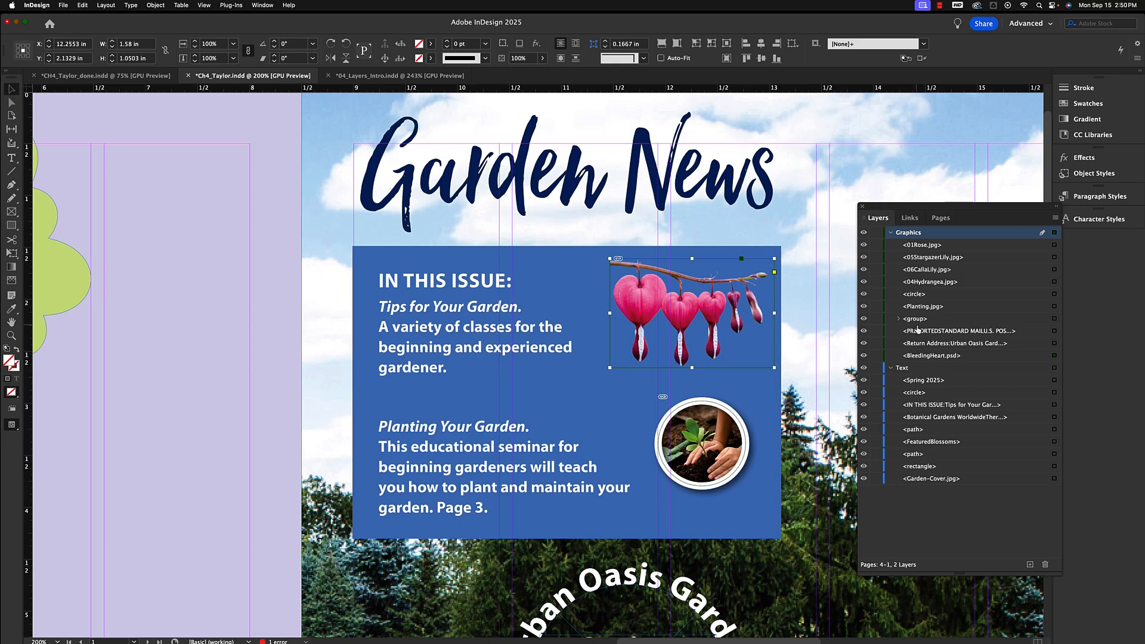
pyautogui.click(928, 359)
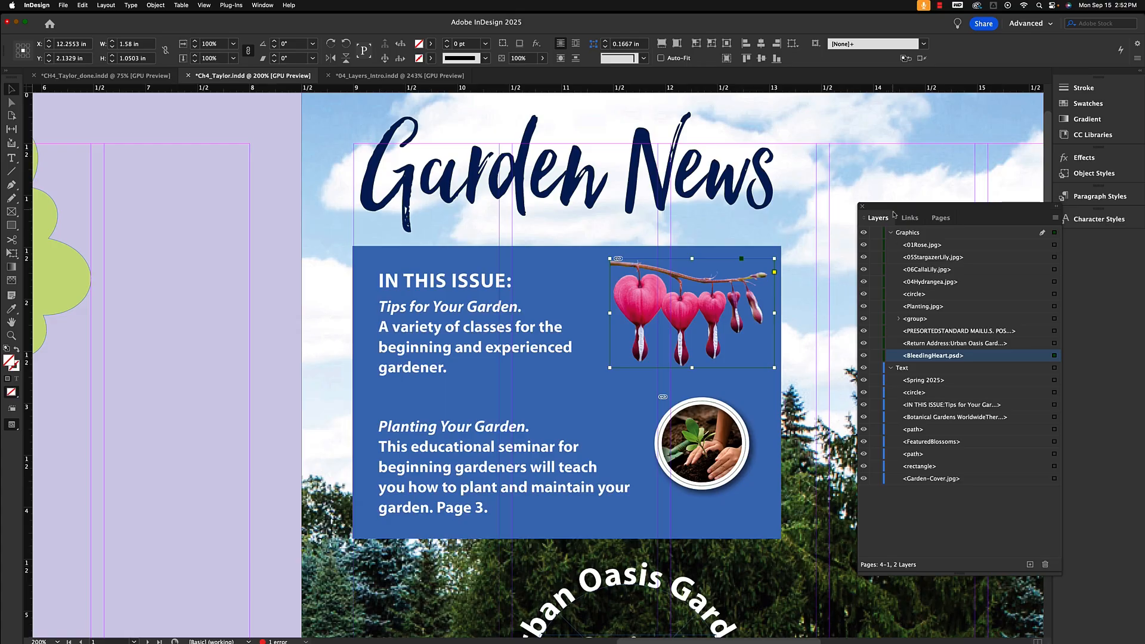
# Reposition the Layers panel and collapse the Graphics and Text layers.
pyautogui.moveTo(893, 208); pyautogui.dragTo(852, 142)
pyautogui.click(851, 168)
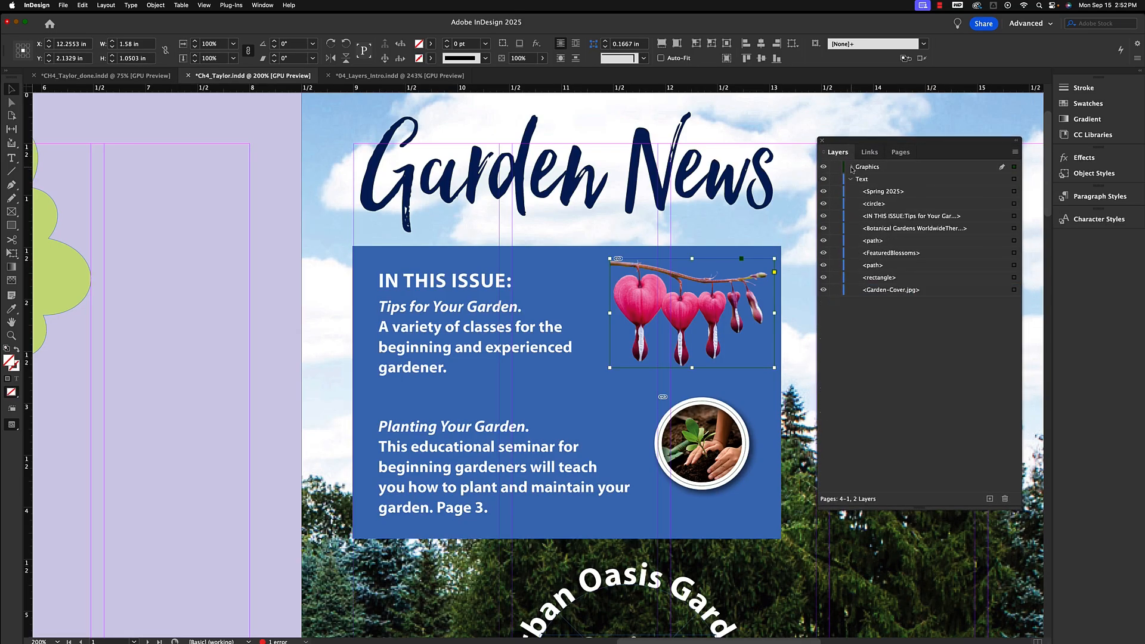
pyautogui.click(852, 180)
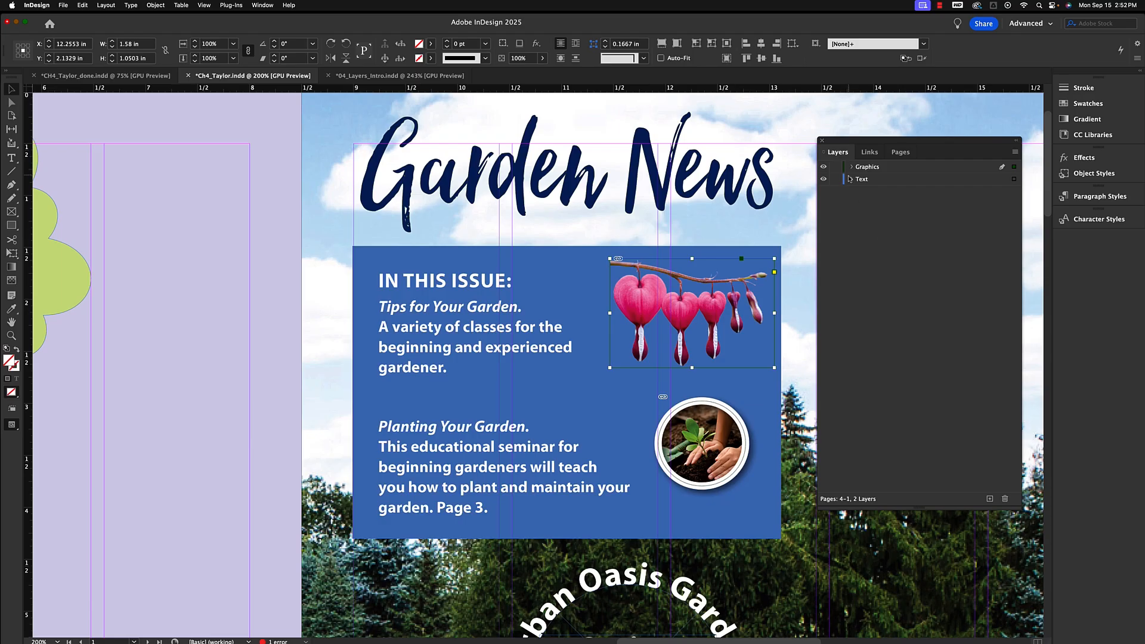
# Lock the Graphics layer and toggle its visibility off and back on.
pyautogui.click(881, 170)
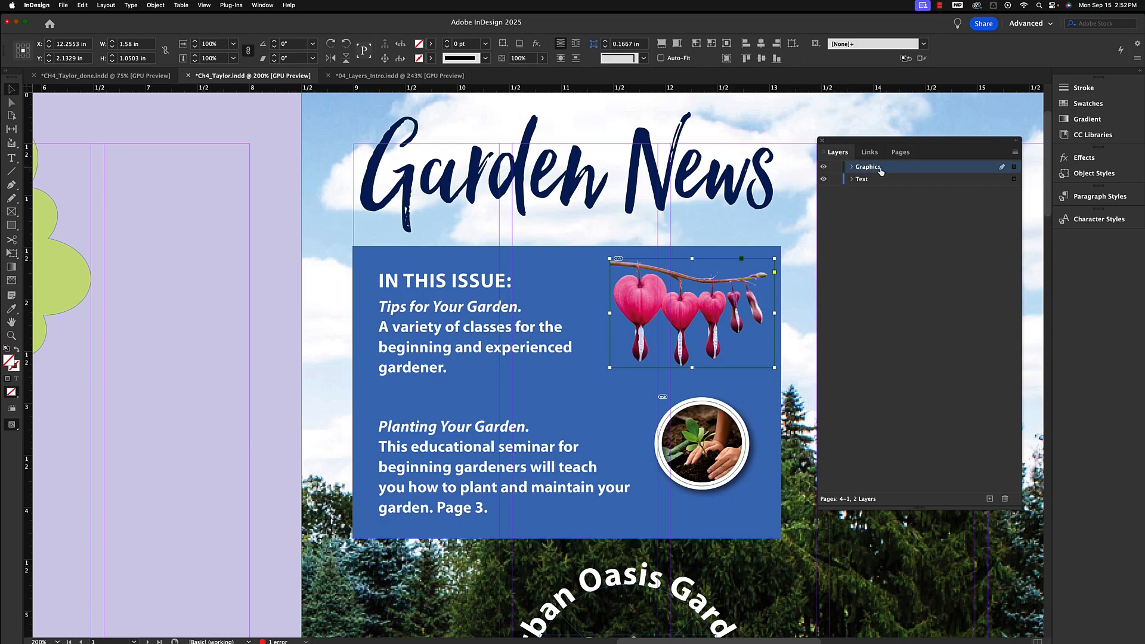
pyautogui.click(836, 169)
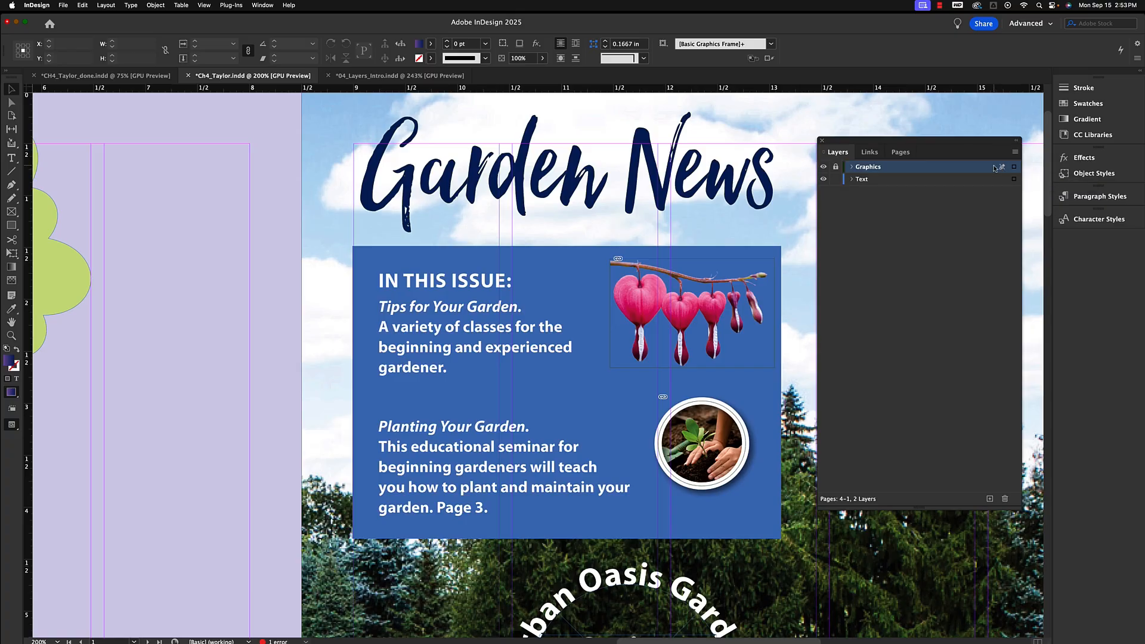
pyautogui.click(824, 168)
pyautogui.click(824, 168)
# Create a new layer and set its layer colour to Green in Layer Options.
pyautogui.click(989, 498)
pyautogui.doubleClick(866, 168)
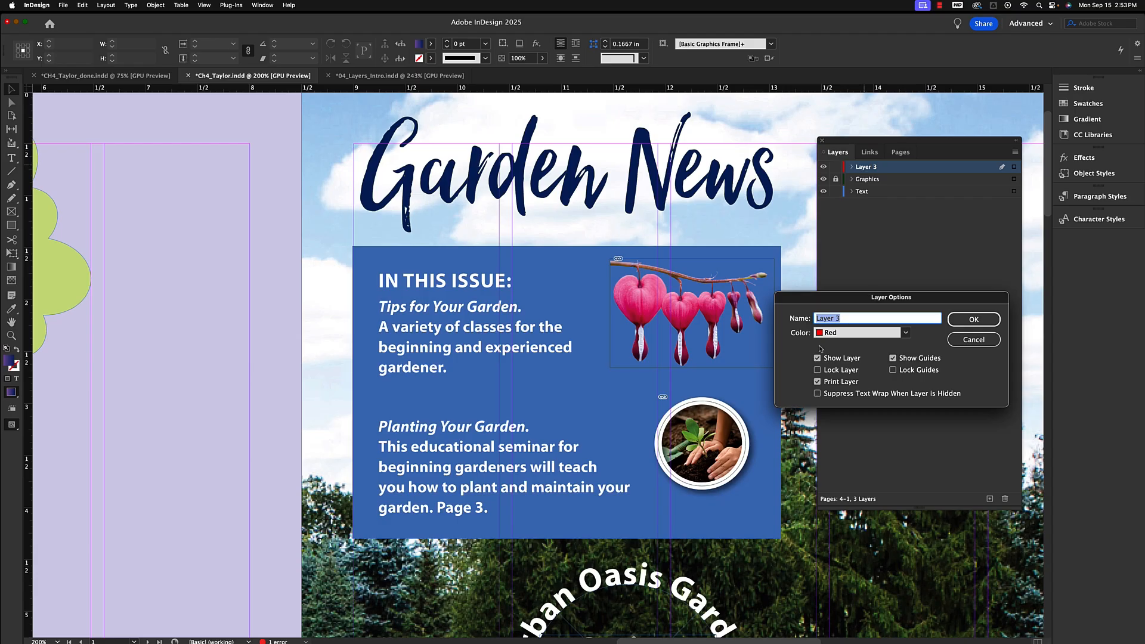
pyautogui.click(905, 333)
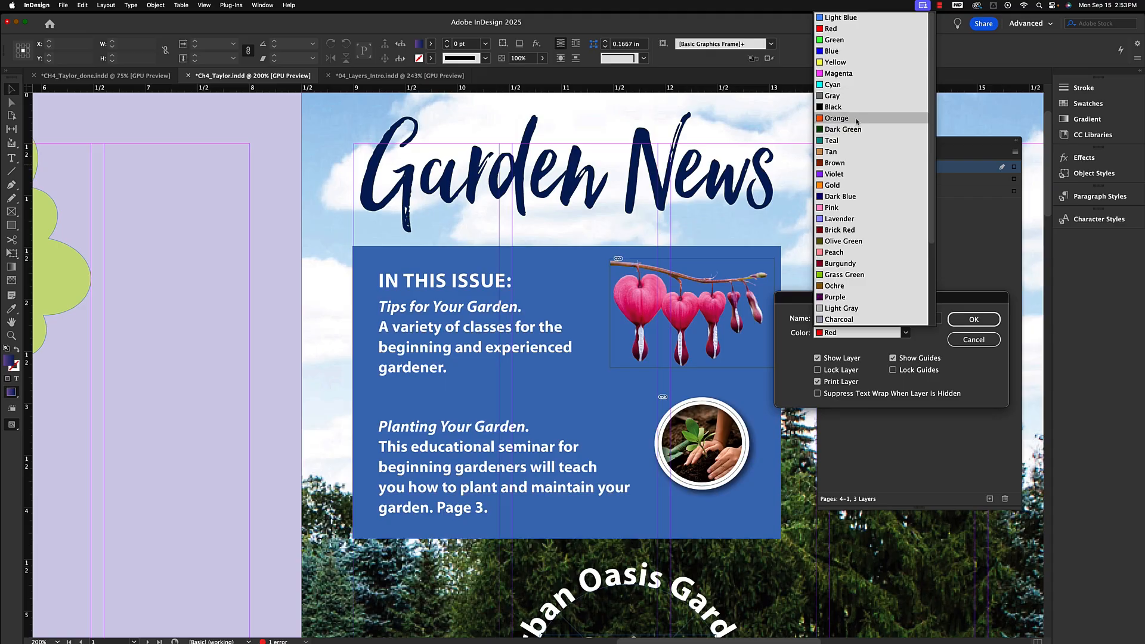
pyautogui.click(834, 40)
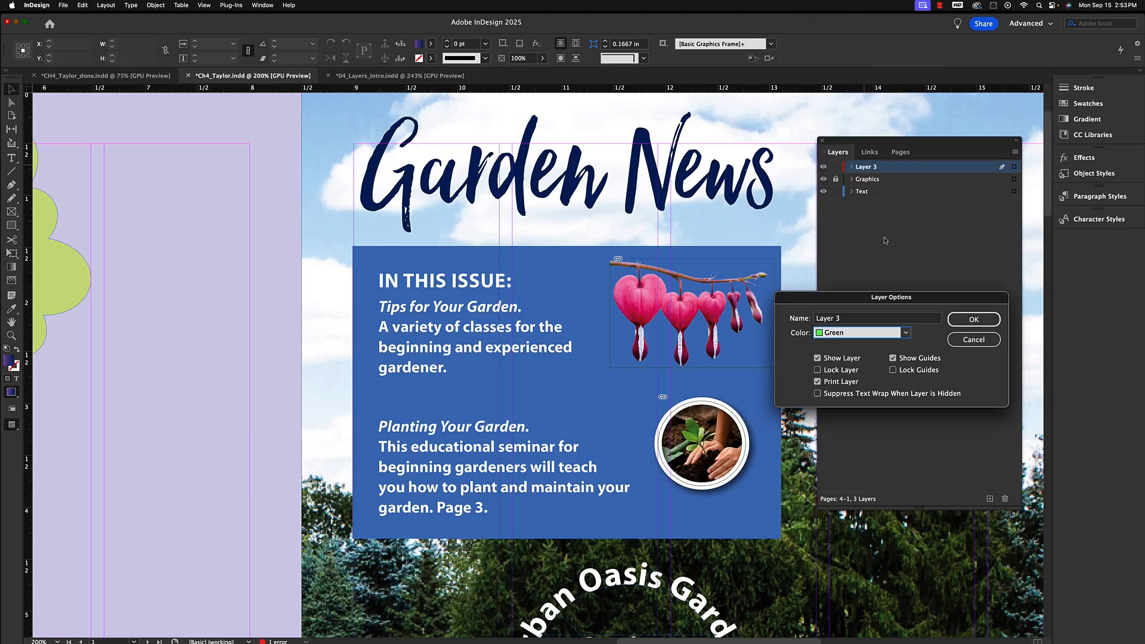
pyautogui.click(975, 320)
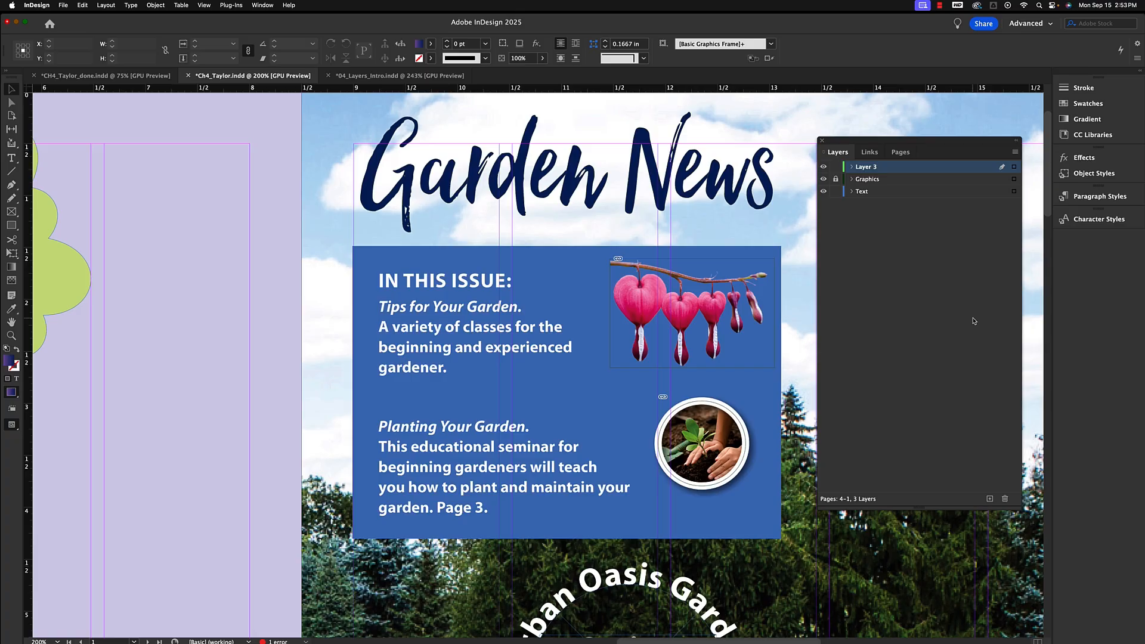
# Rename the new layer to Background in Layer Options.
pyautogui.doubleClick(865, 168)
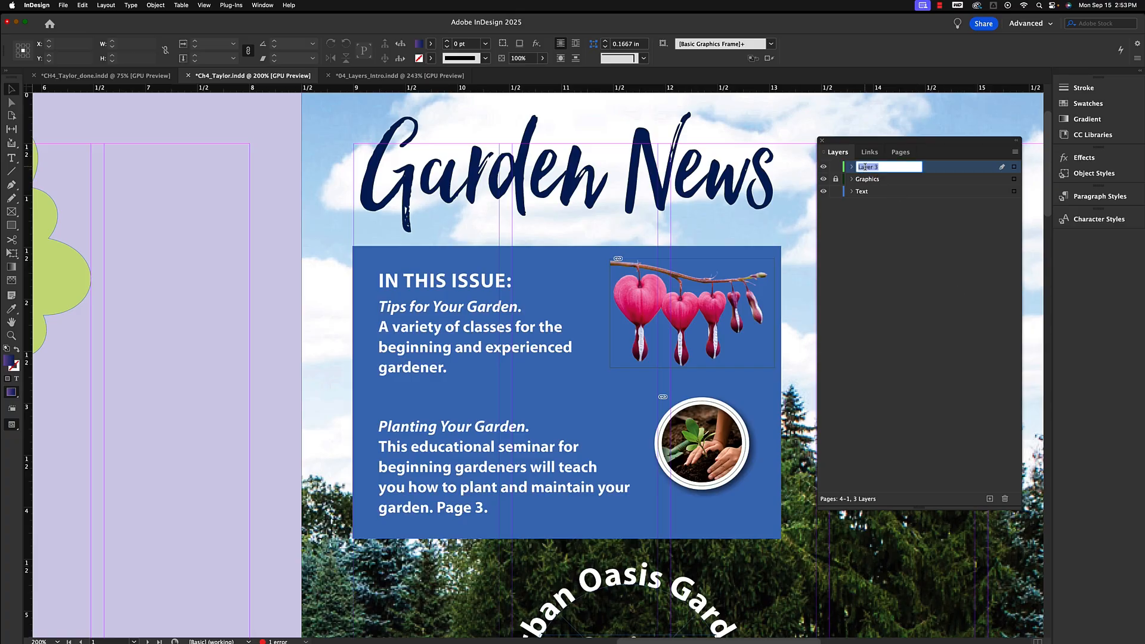
pyautogui.click(909, 243)
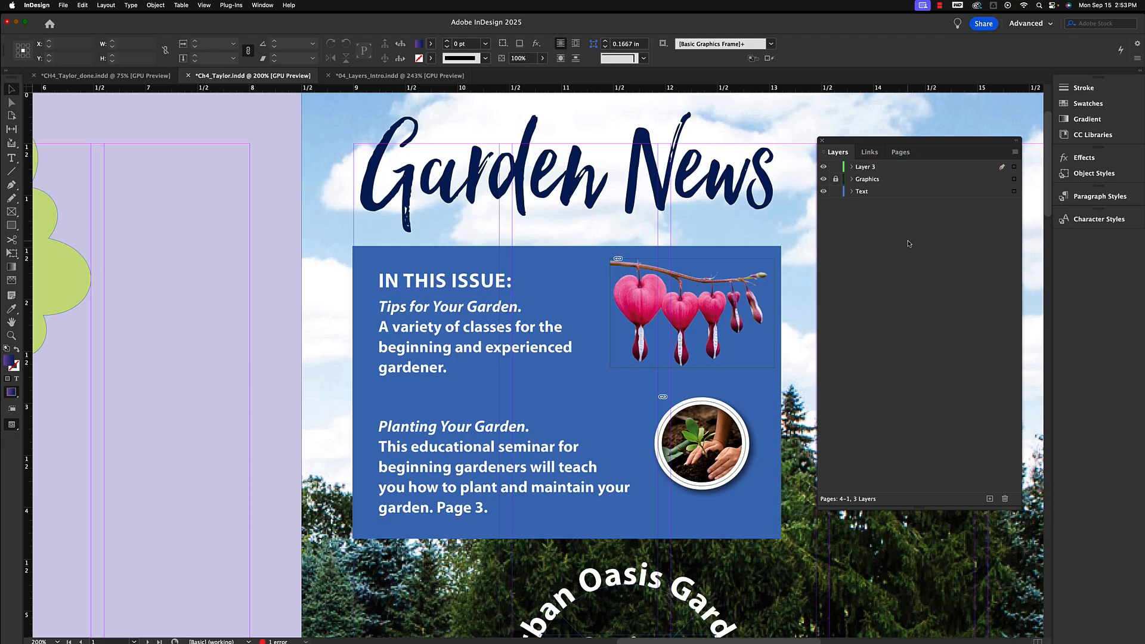
pyautogui.click(868, 169)
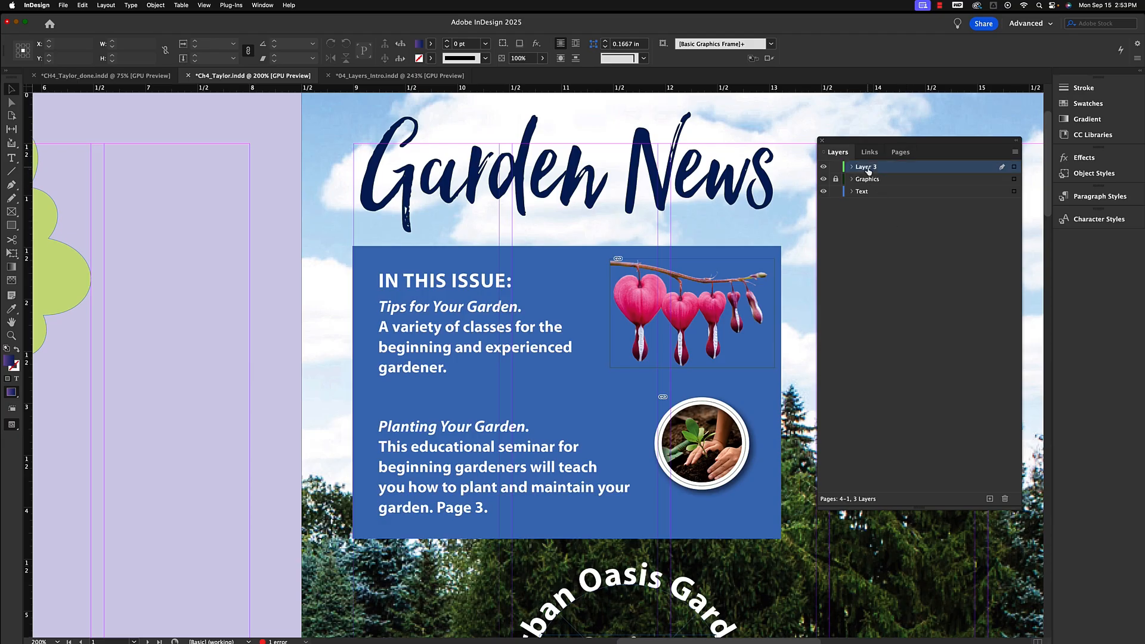
pyautogui.doubleClick(868, 169)
pyautogui.doubleClick(869, 171)
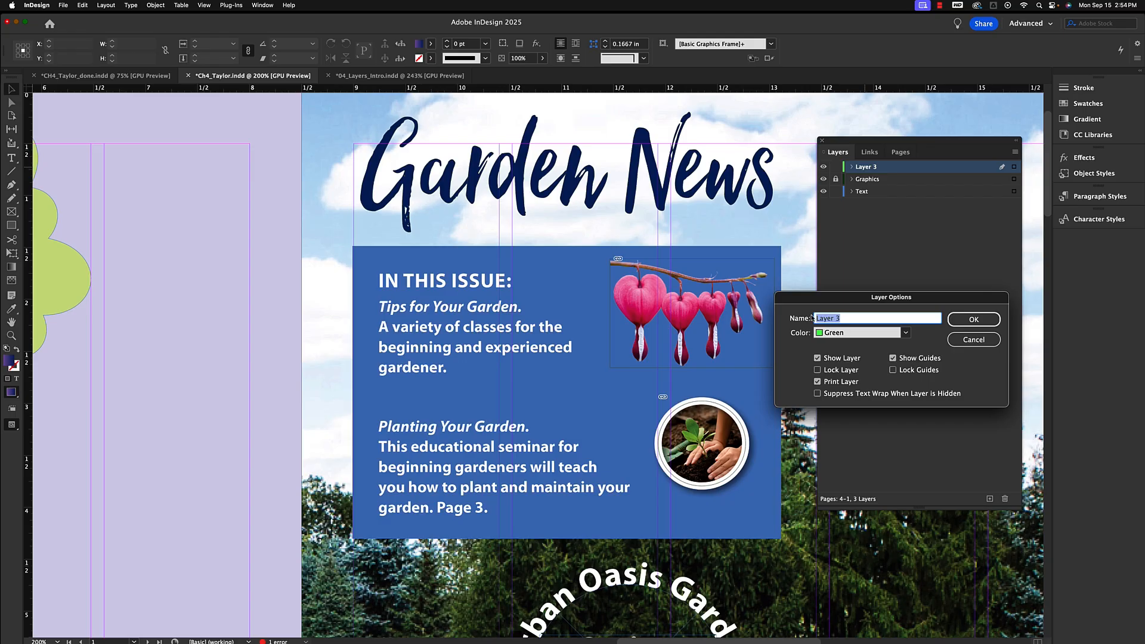
pyautogui.write('Background')
pyautogui.click(973, 320)
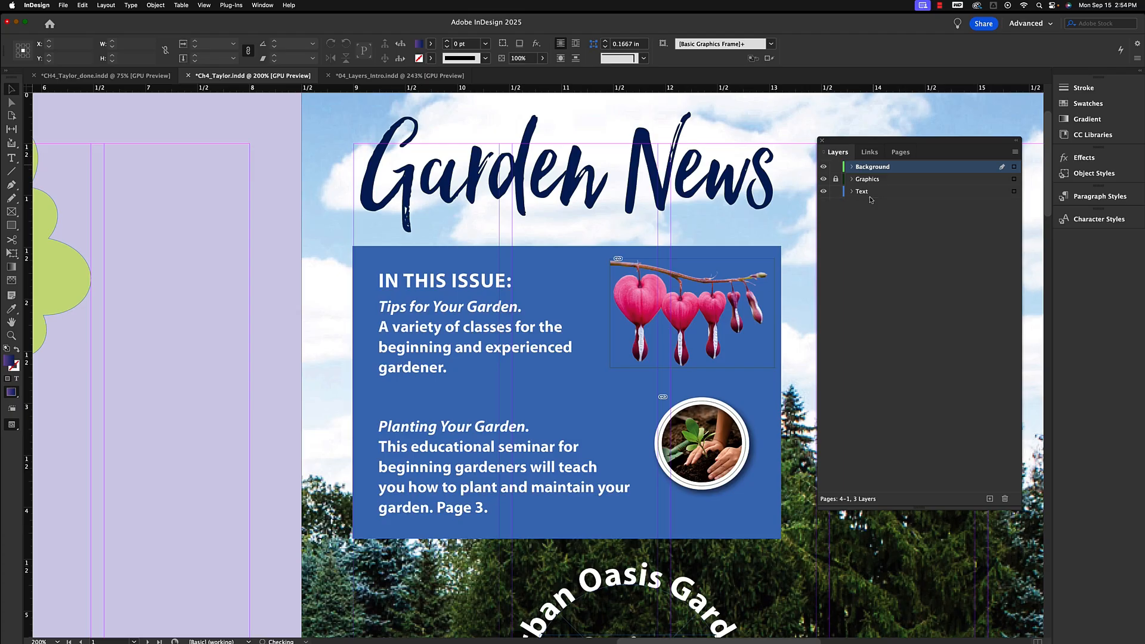
# Move the Background layer to the bottom of the layer stack.
pyautogui.moveTo(871, 200); pyautogui.dragTo(871, 200)
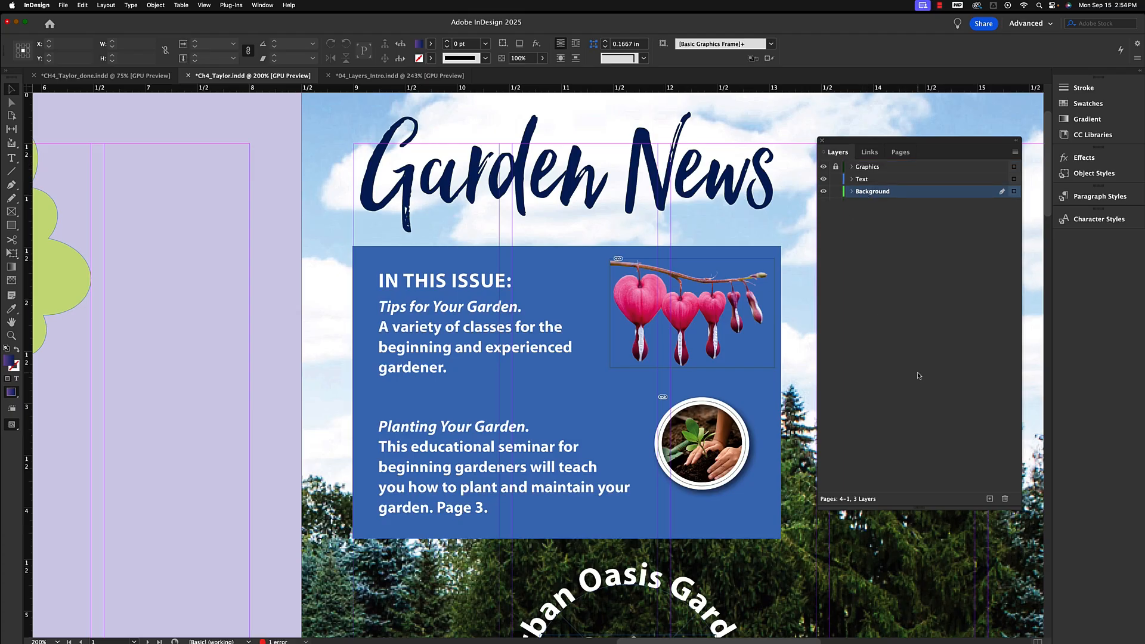
pyautogui.moveTo(867, 20); pyautogui.dragTo(868, 18)
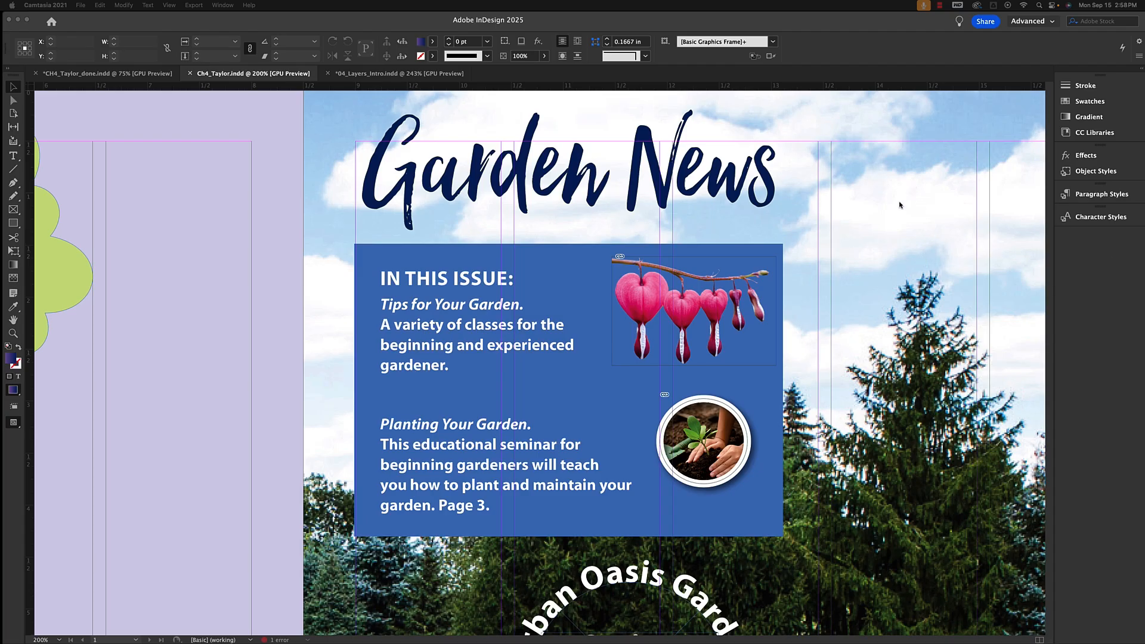
pyautogui.click(232, 22)
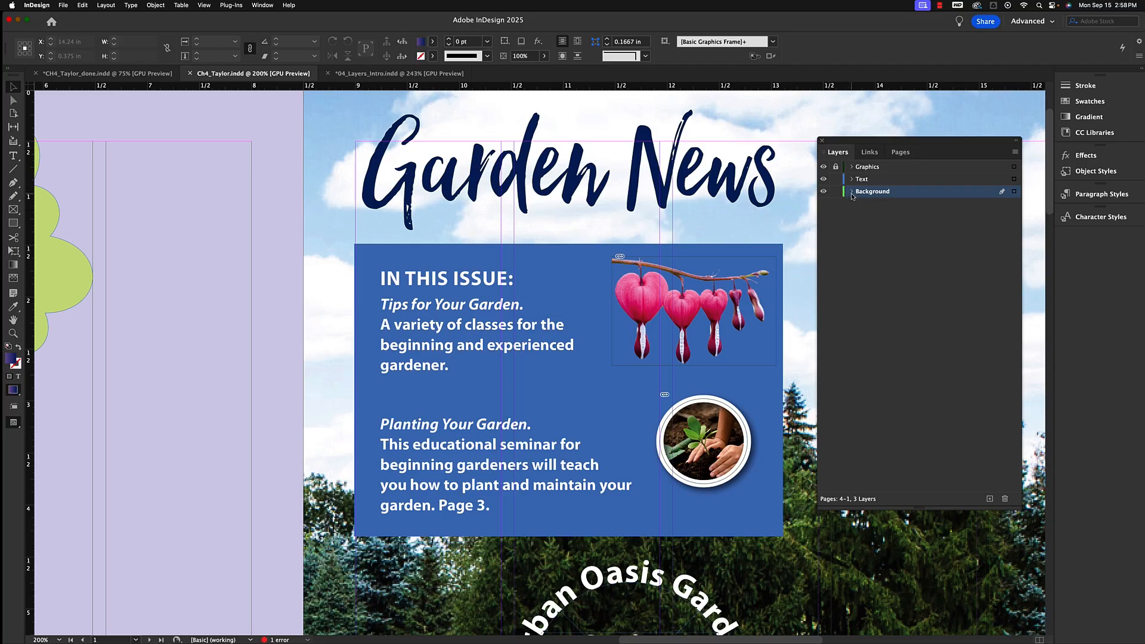
# Select the lavender rectangle and the Garden-Cover.jpg image on the first spread and move them to the Background layer.
pyautogui.click(674, 226)
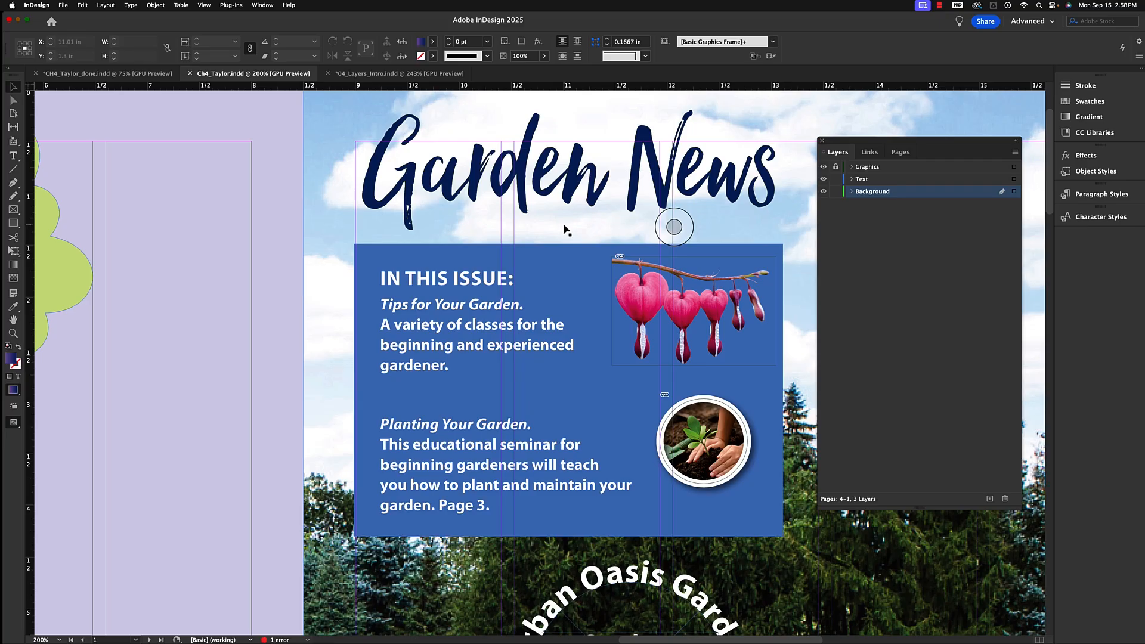
pyautogui.scroll(-5, 563, 228)
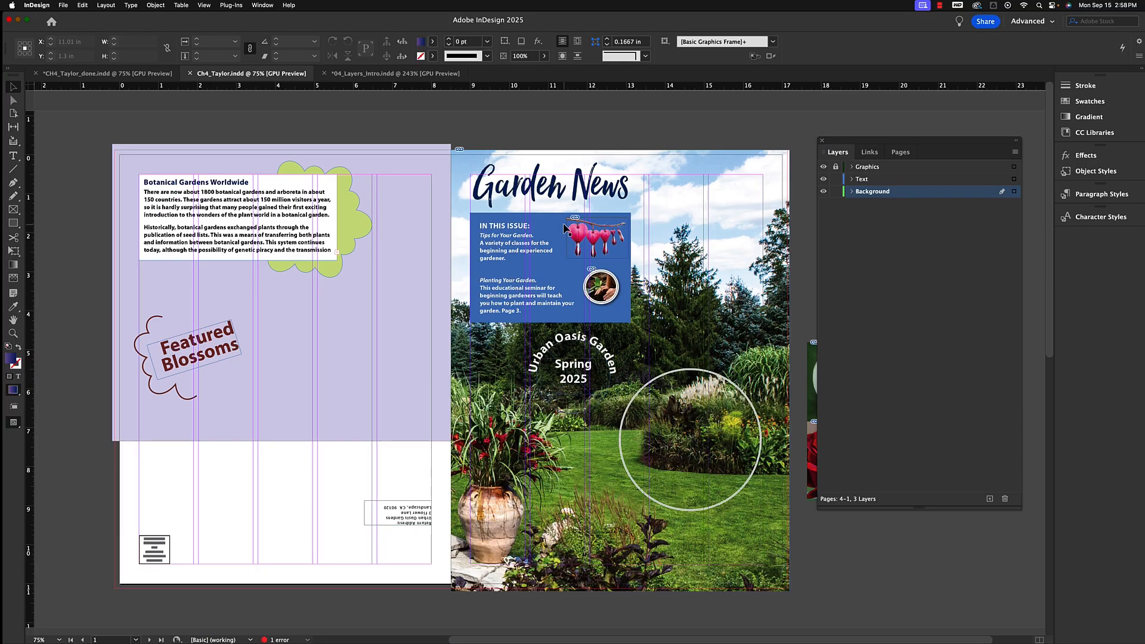
pyautogui.click(429, 165)
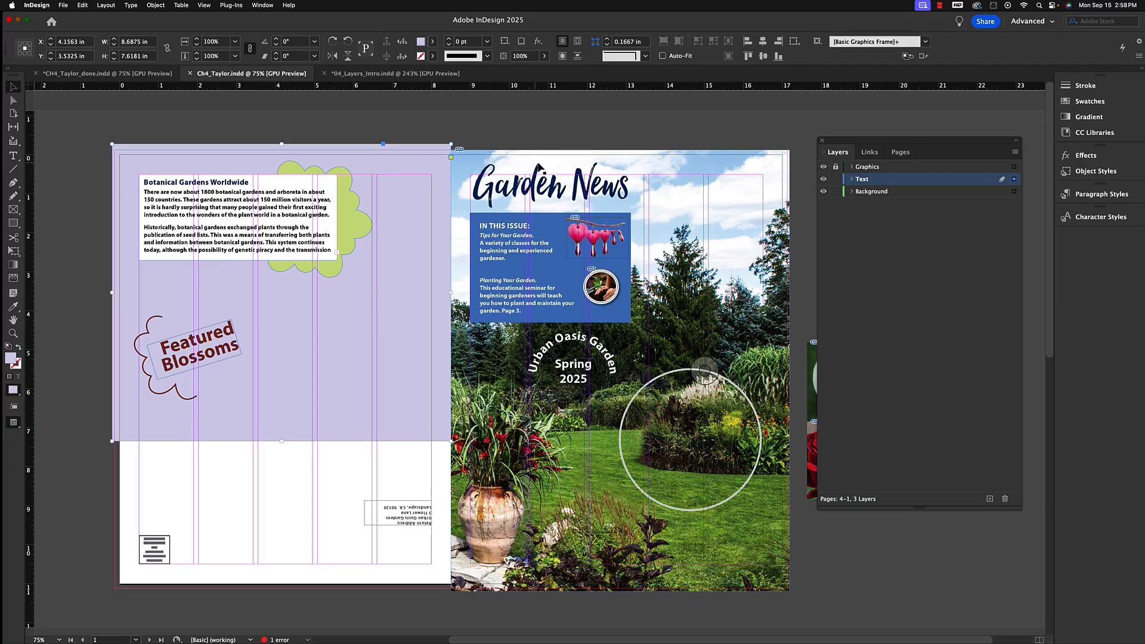
pyautogui.keyDown('shift'); pyautogui.click(692, 164); pyautogui.keyUp('shift')
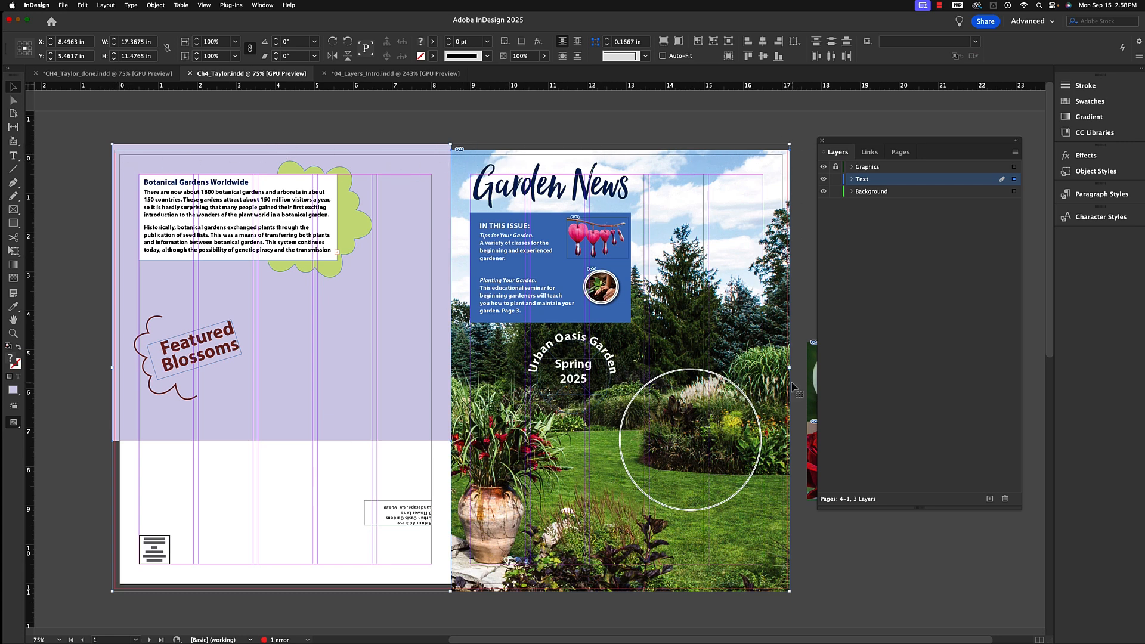
pyautogui.click(852, 179)
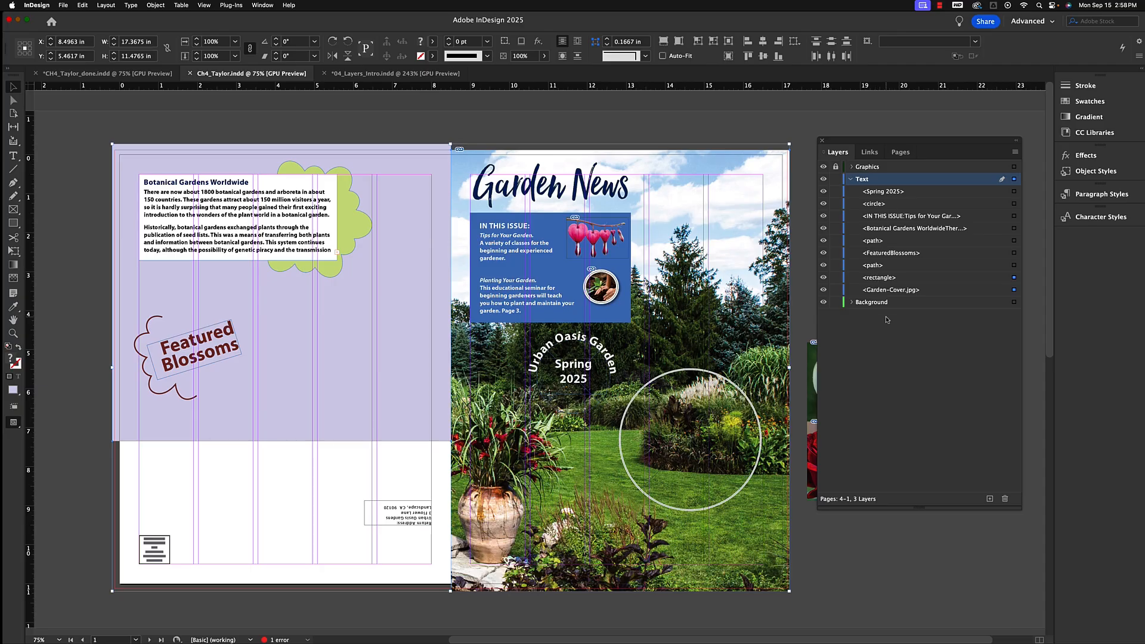
pyautogui.click(852, 179)
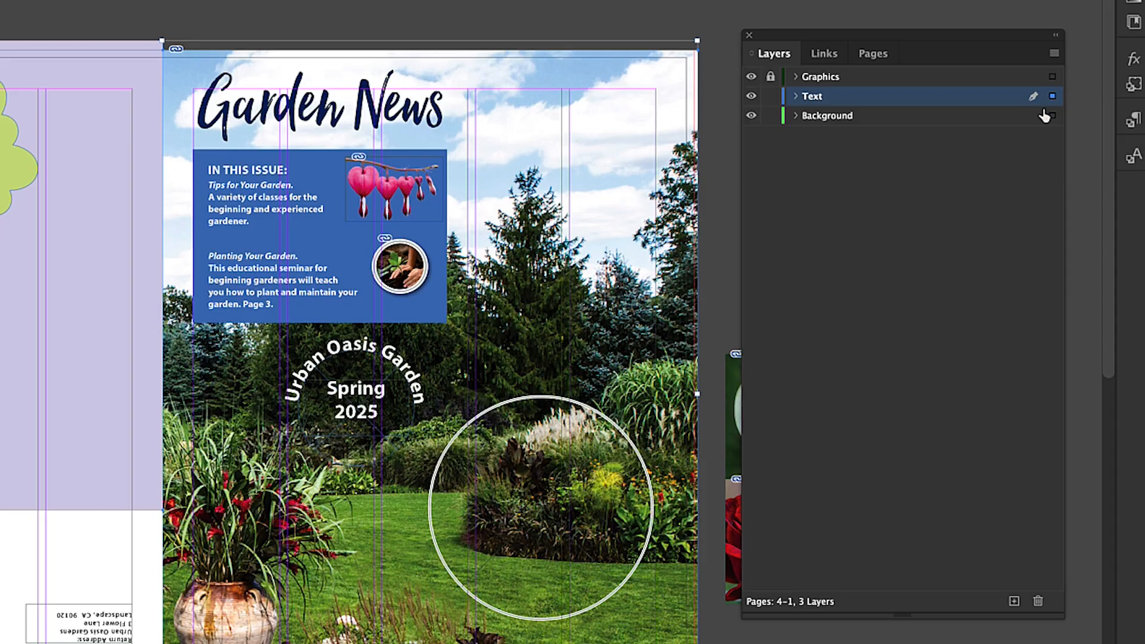
pyautogui.moveTo(1045, 115)
pyautogui.mouseDown()
pyautogui.moveTo(1053, 123)
pyautogui.moveTo(1055, 108)
pyautogui.mouseUp()
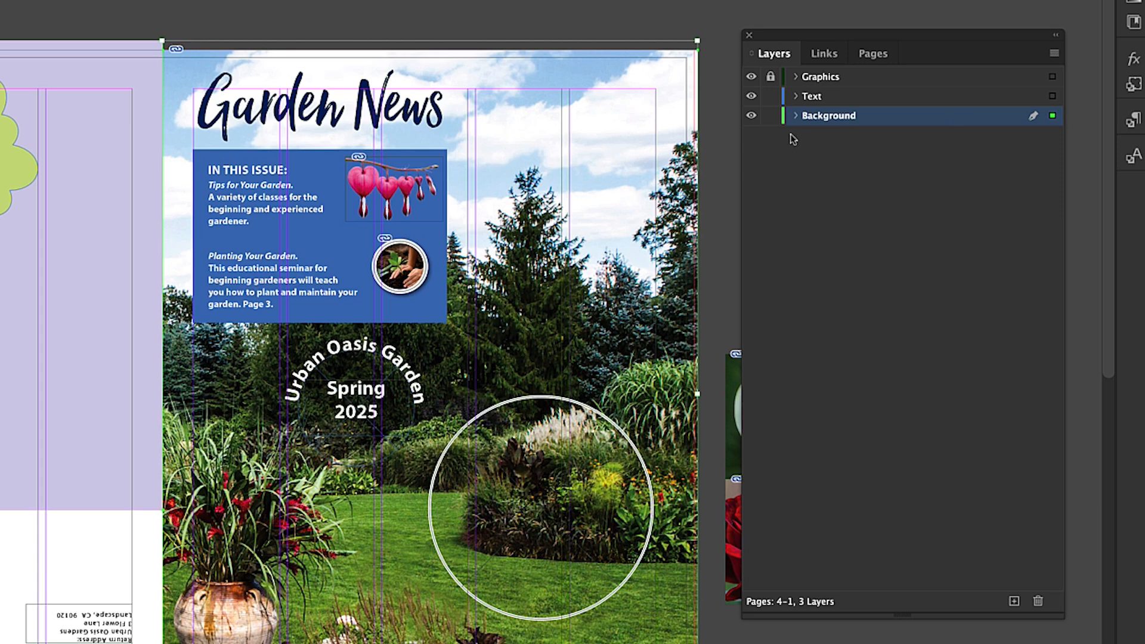
pyautogui.click(796, 115)
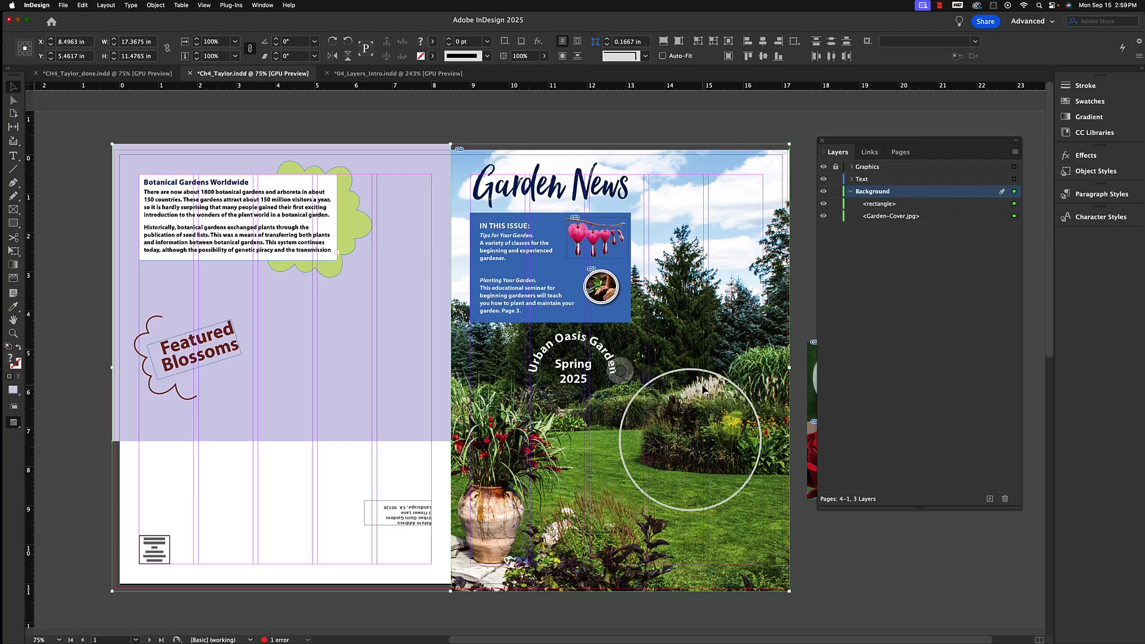
# Move the colored background rectangles of pages 2 and 3 to the Background layer.
pyautogui.scroll(-10, 707, 344)
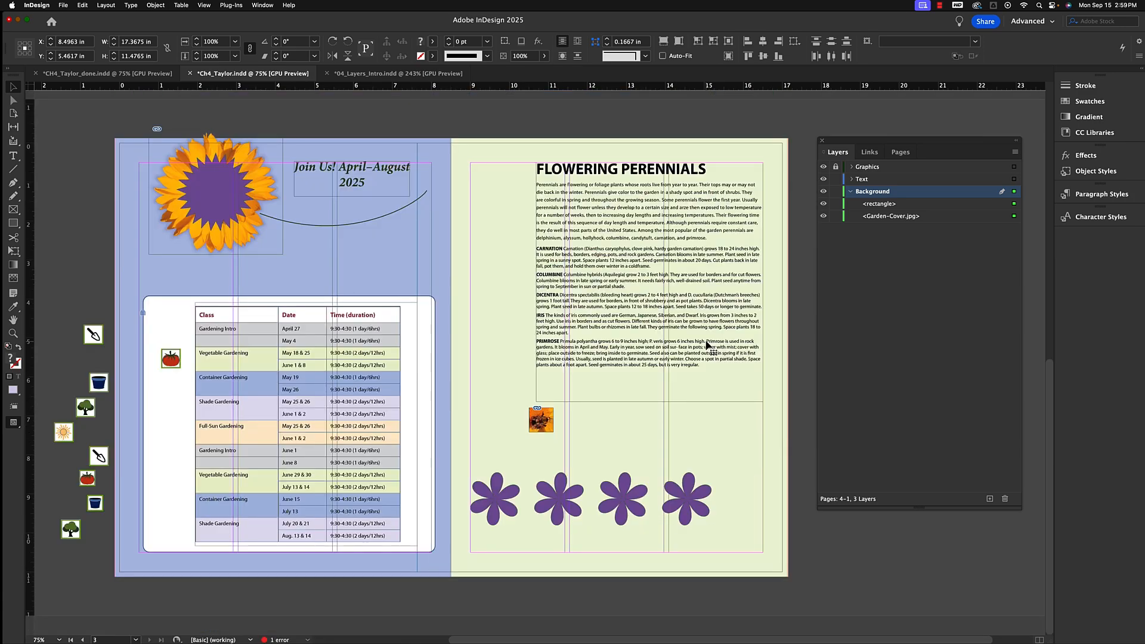
pyautogui.scroll(4, 707, 344)
pyautogui.scroll(-4, 707, 345)
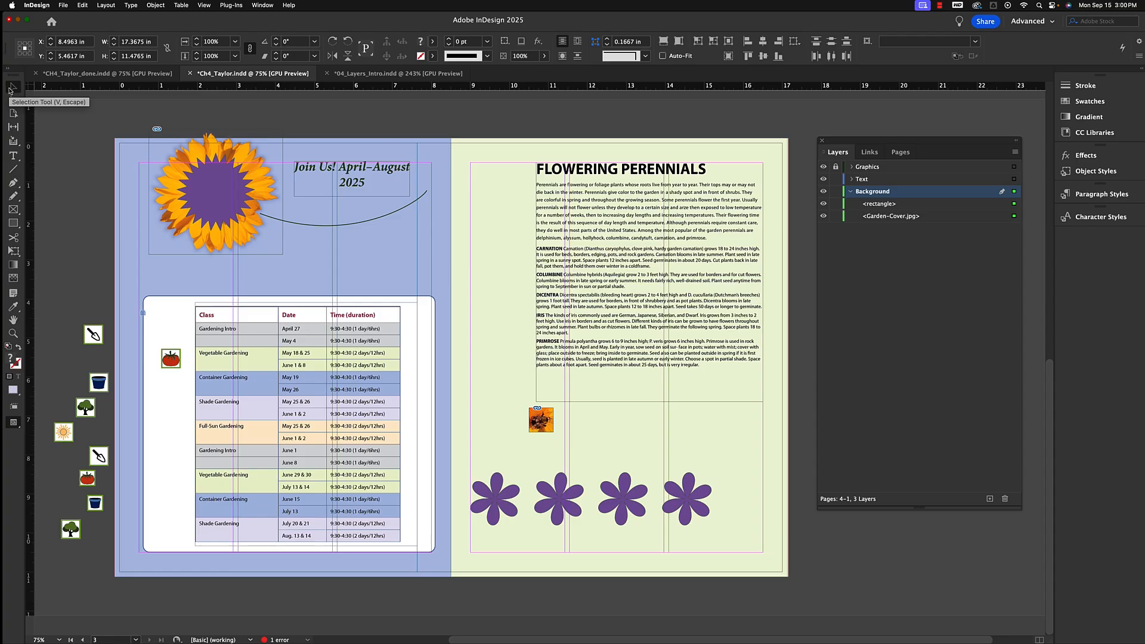
pyautogui.click(391, 254)
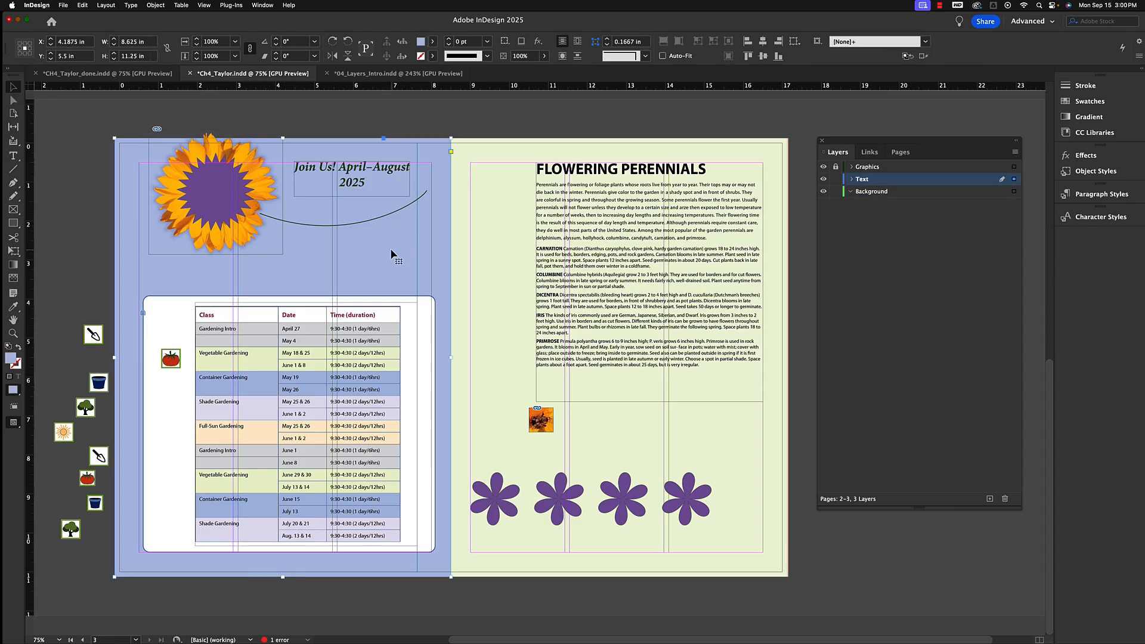
pyautogui.keyDown('shift'); pyautogui.click(506, 207); pyautogui.keyUp('shift')
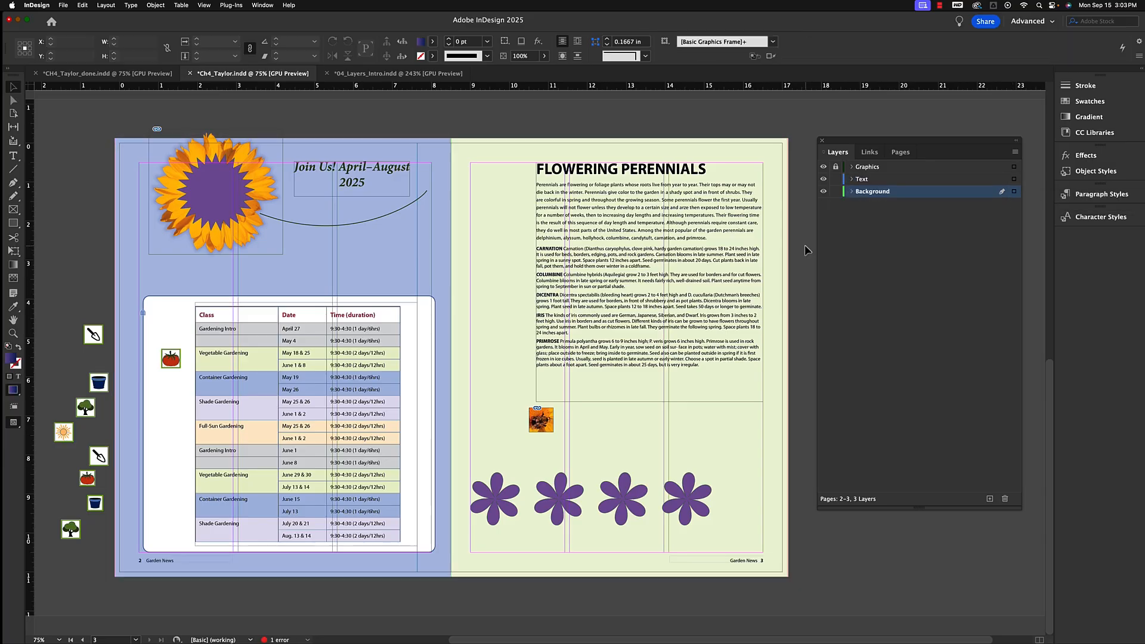
# Review which objects sit on the Background layer on both spreads, then zoom out to see the whole document.
pyautogui.scroll(10, 814, 259)
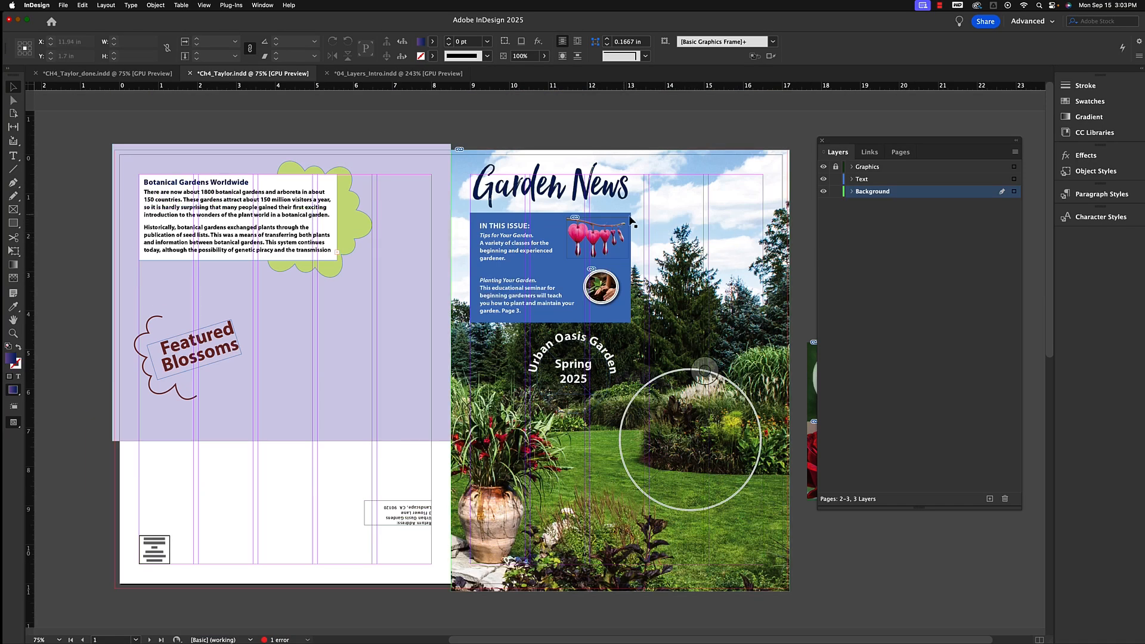
pyautogui.click(851, 192)
pyautogui.click(734, 210)
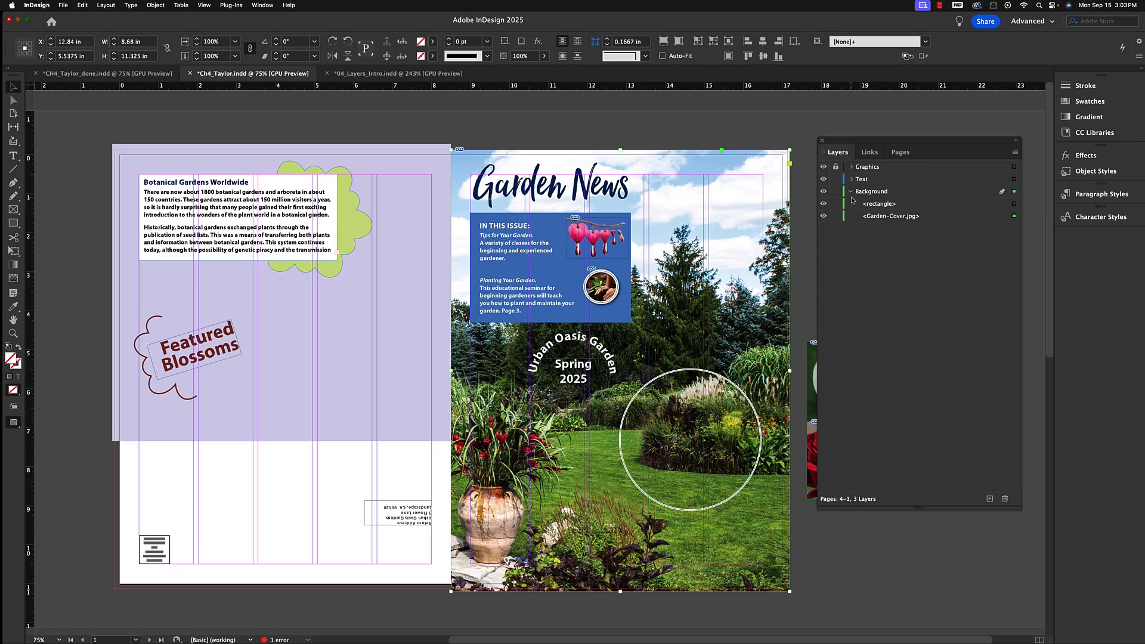
pyautogui.scroll(-10, 763, 279)
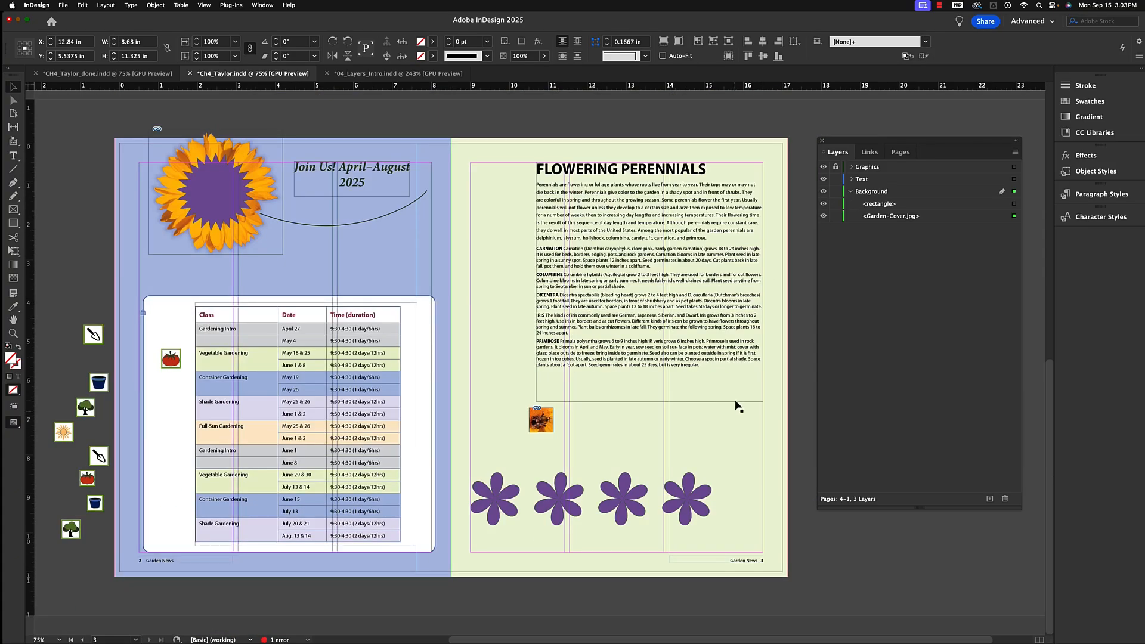
pyautogui.click(726, 436)
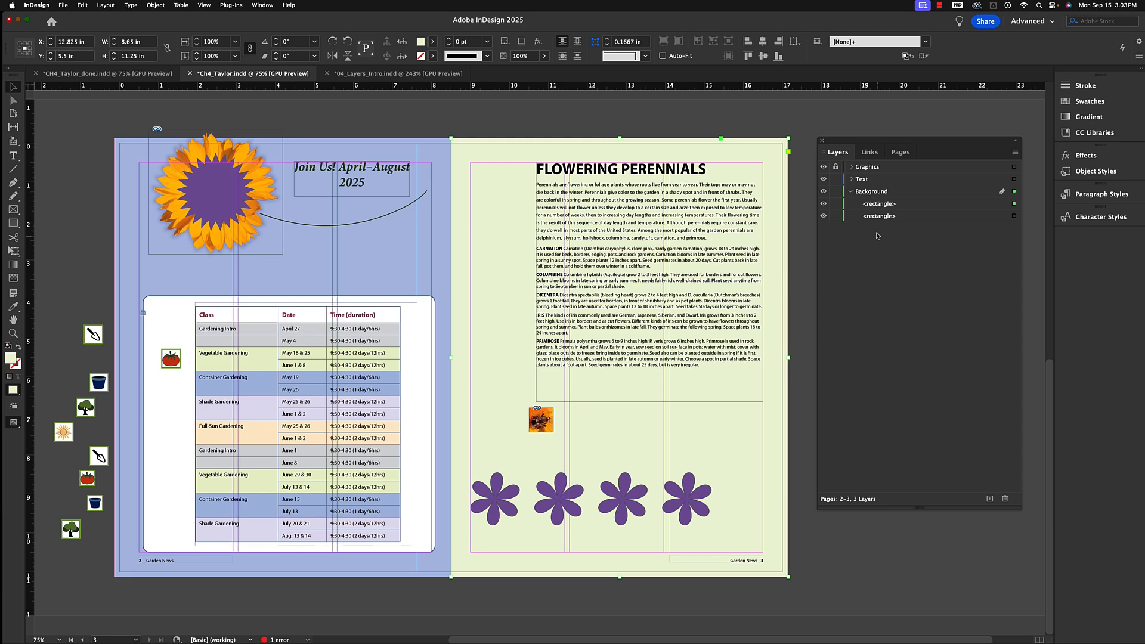
pyautogui.click(851, 193)
pyautogui.click(851, 192)
pyautogui.scroll(5, 806, 306)
pyautogui.scroll(1, 806, 305)
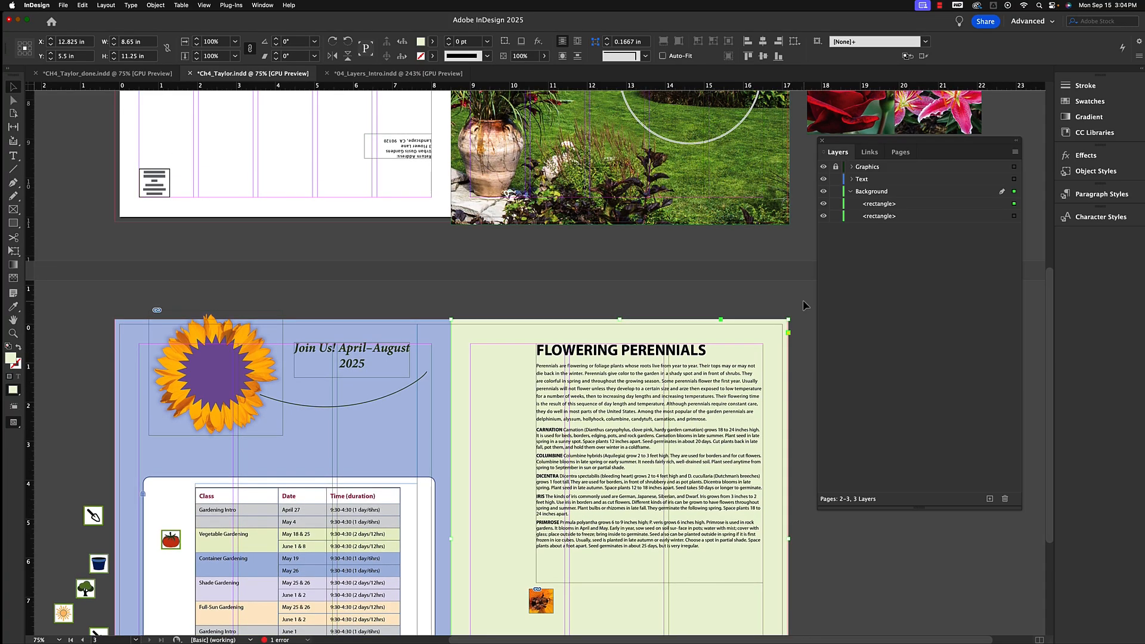
pyautogui.press('super+minus')
pyautogui.press('super+minus')
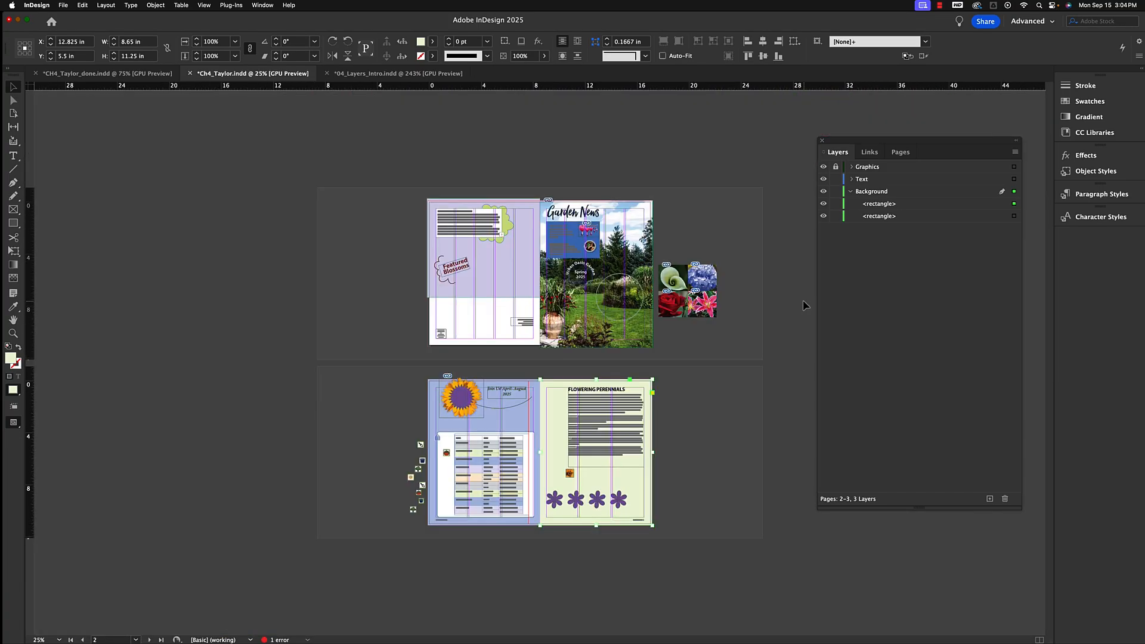
# Select each spread's contents and expand the Background and Text layers to review which objects each layer holds.
pyautogui.moveTo(398, 186); pyautogui.dragTo(681, 427)
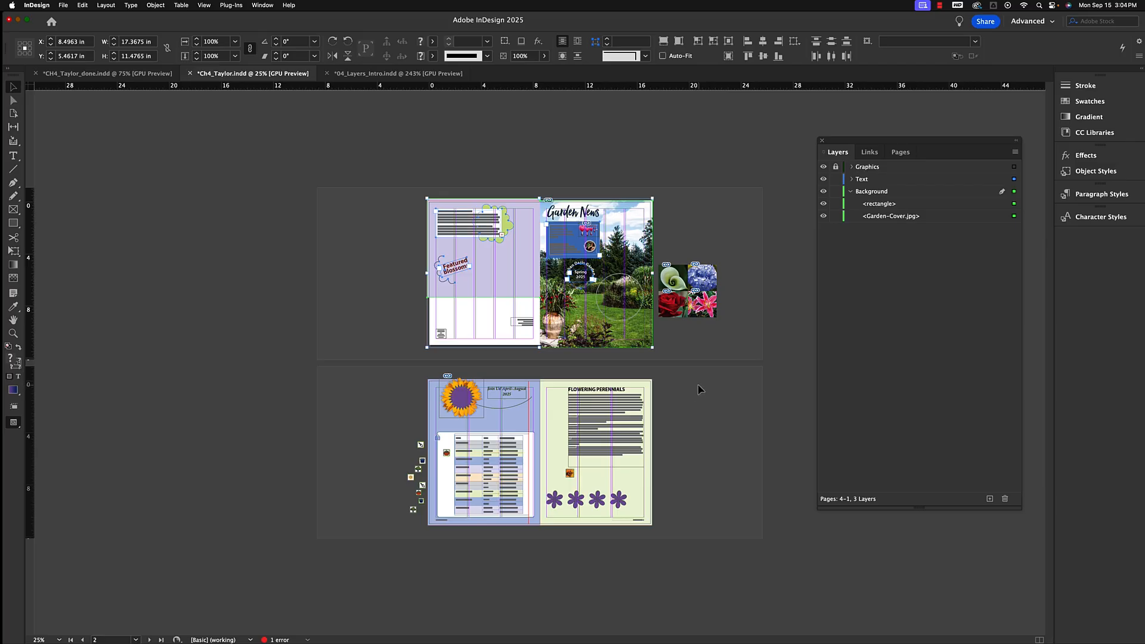
pyautogui.moveTo(701, 387); pyautogui.dragTo(384, 530)
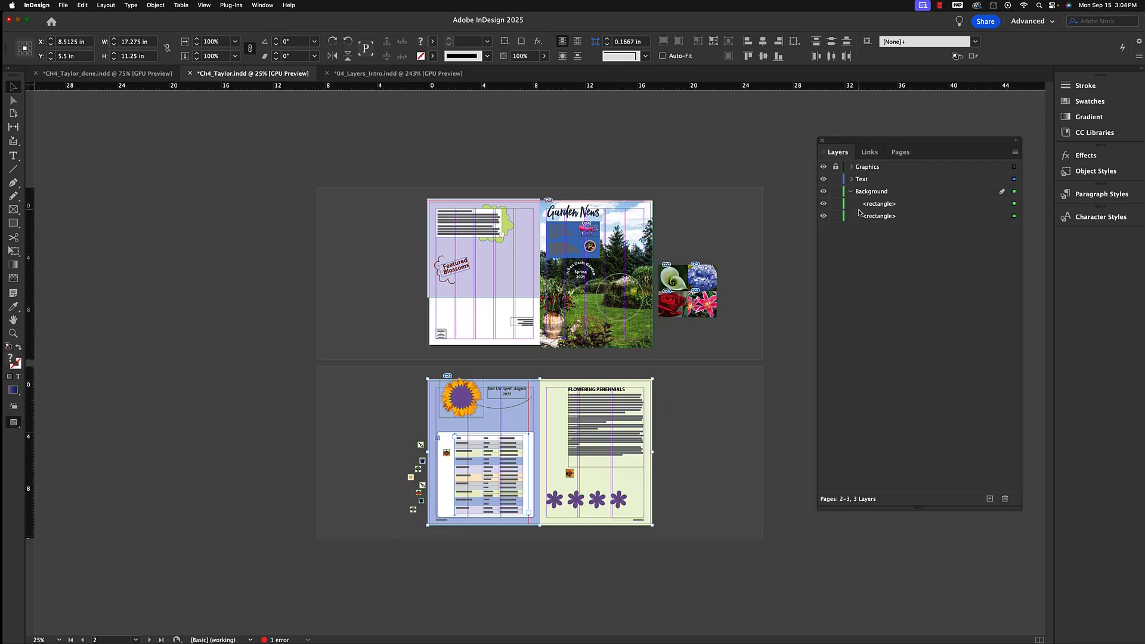
pyautogui.click(852, 192)
pyautogui.click(851, 180)
pyautogui.moveTo(684, 212); pyautogui.dragTo(371, 322)
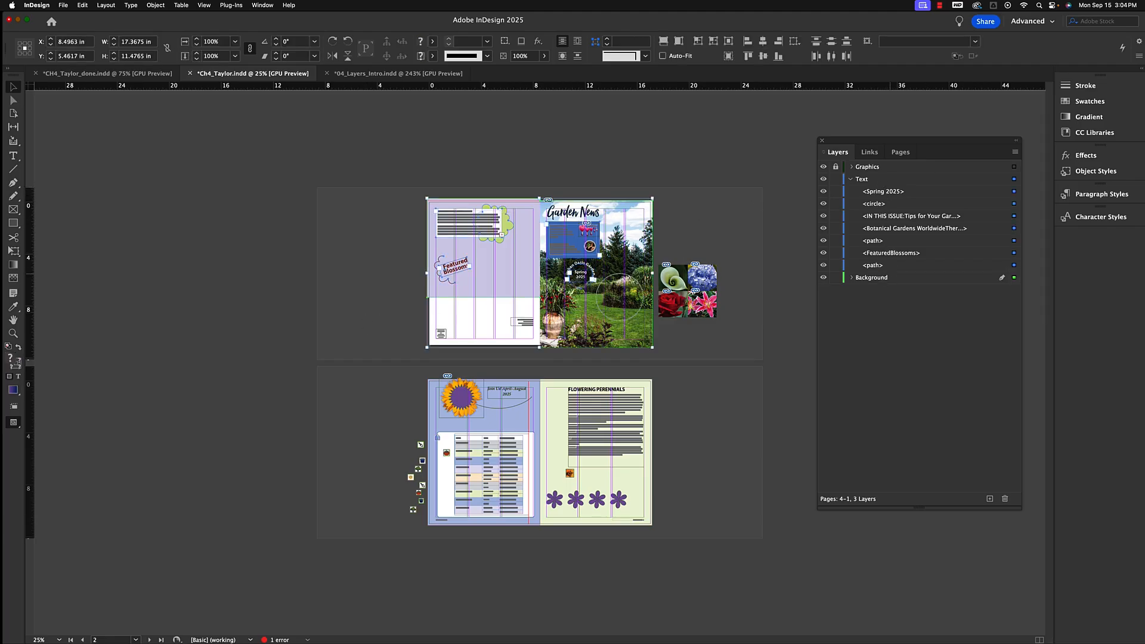
pyautogui.click(851, 179)
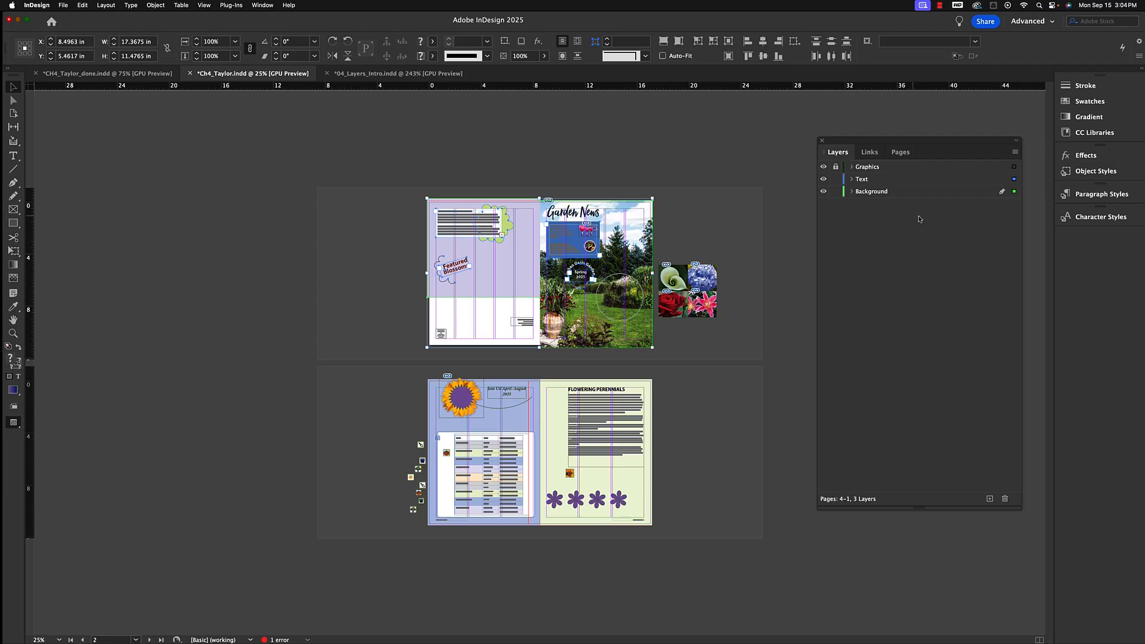
# Lock the Background layer while unlocking the Graphics layer, and save the document.
pyautogui.click(836, 191)
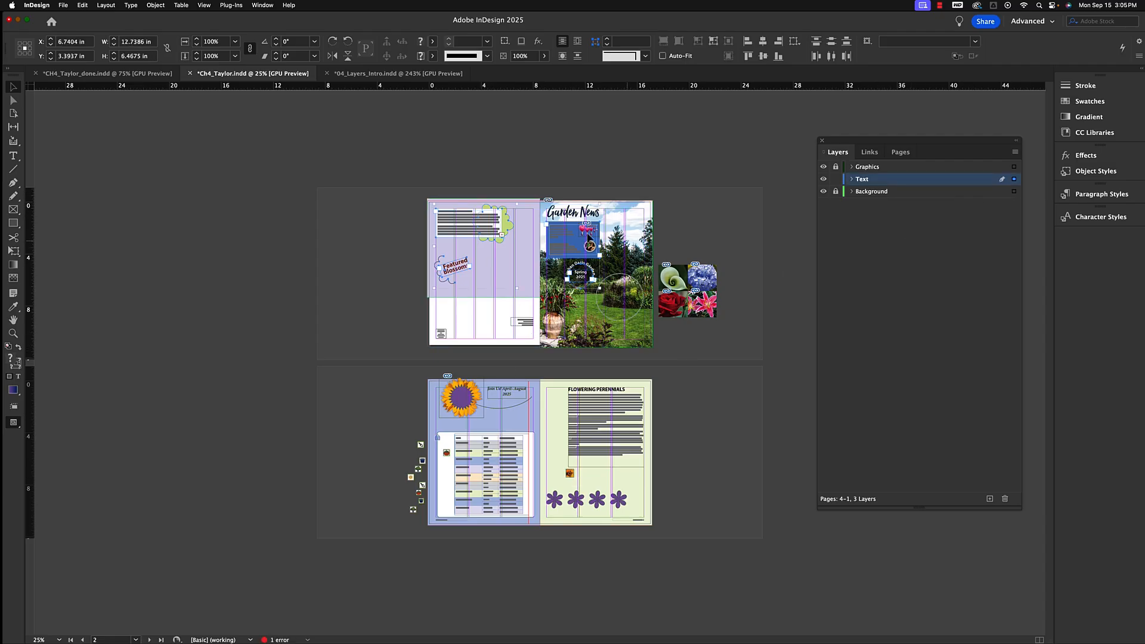
pyautogui.click(836, 166)
pyautogui.press('super+s')
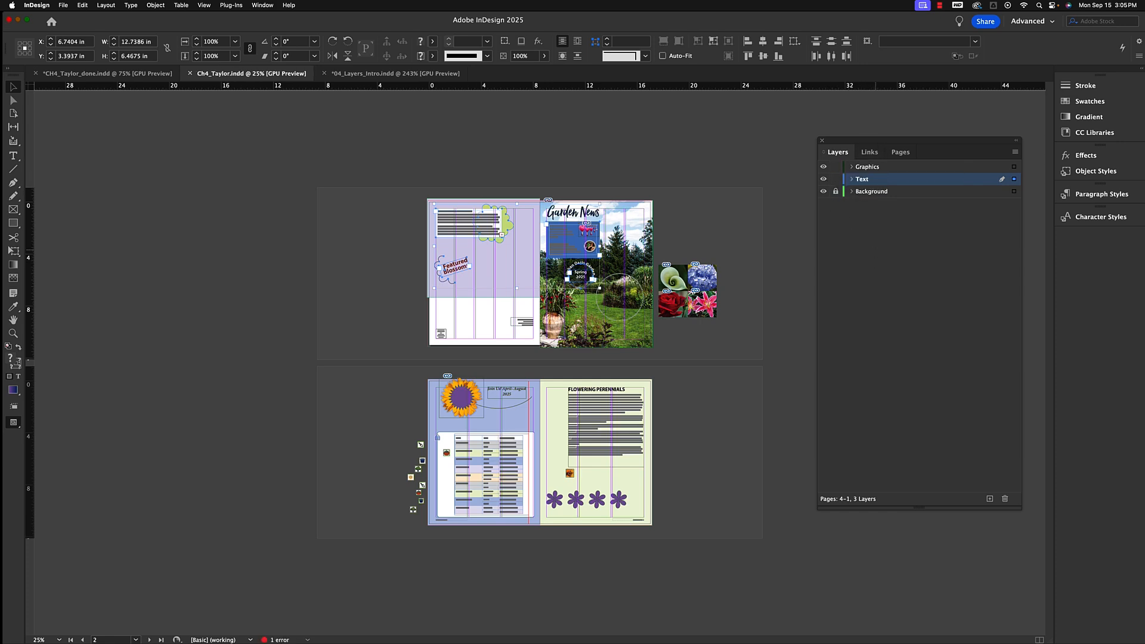